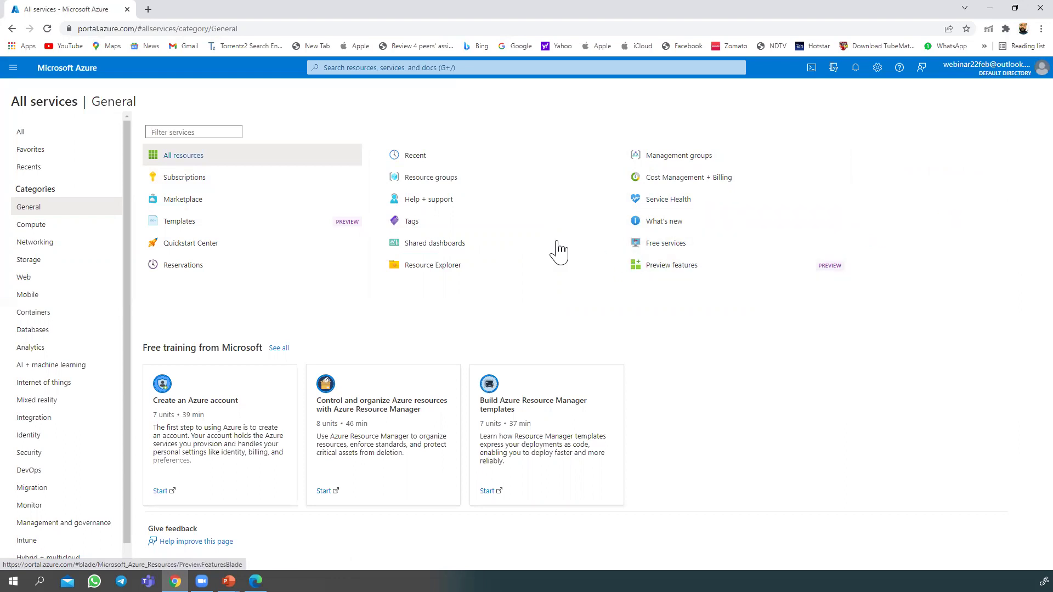
Browse the Compute category, then search 'virtual' and open the Virtual machines page
click(43, 226)
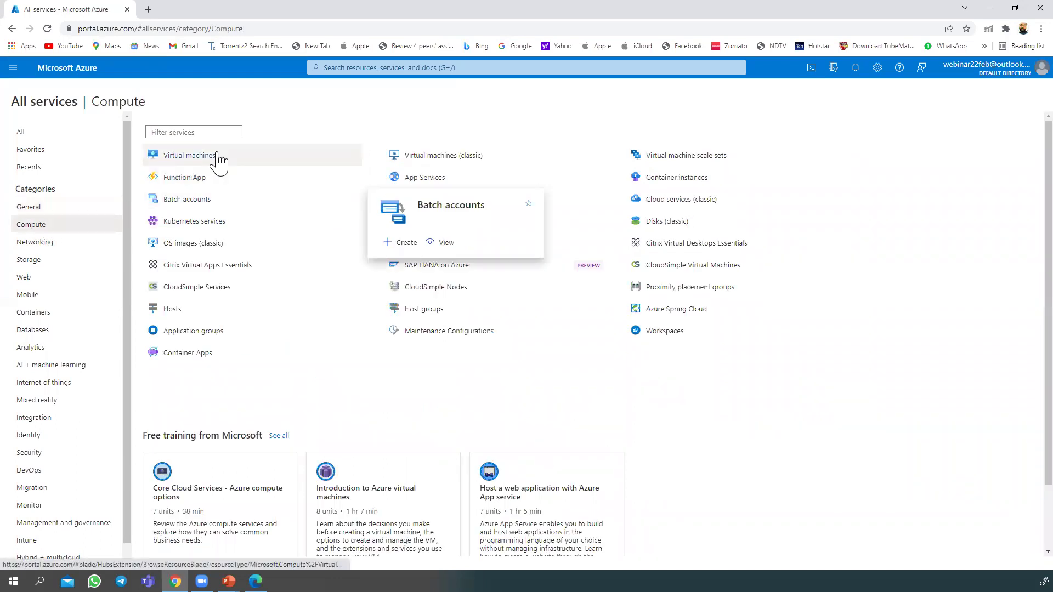
mouse_move(252, 155)
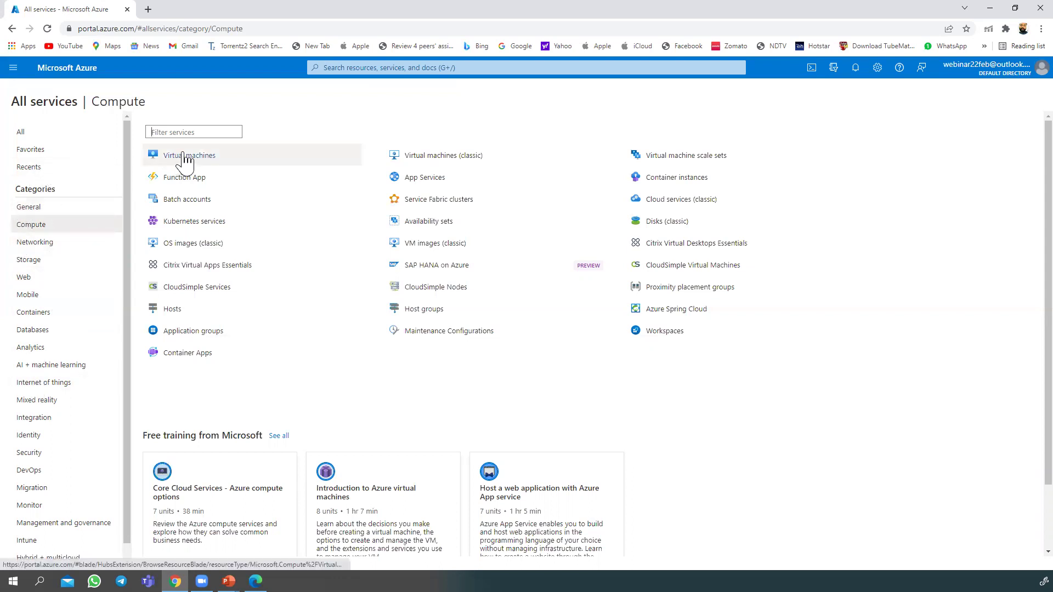
mouse_move(185, 162)
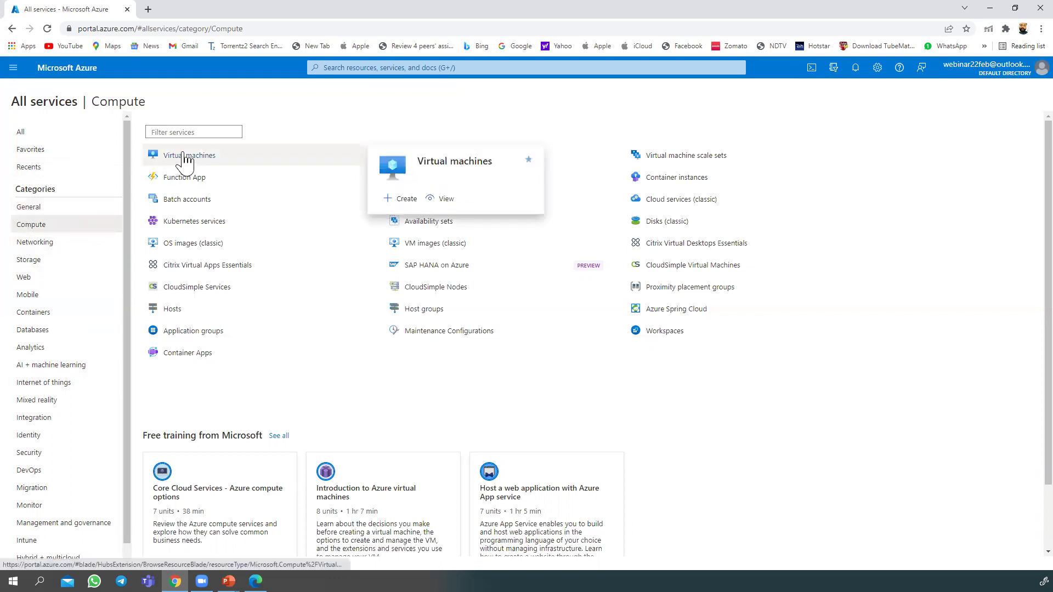
click(411, 69)
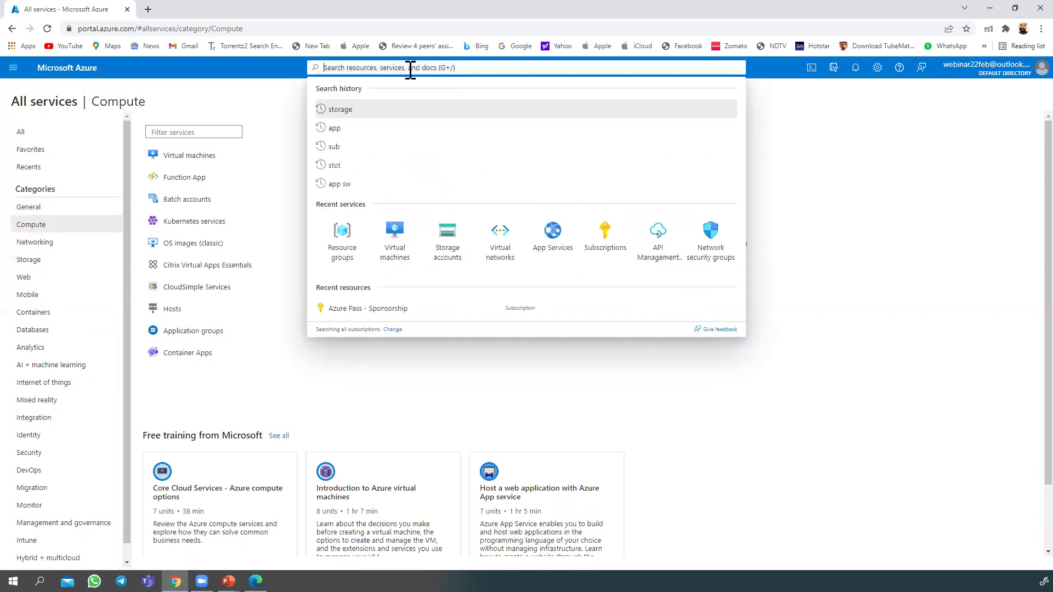
text(vi)
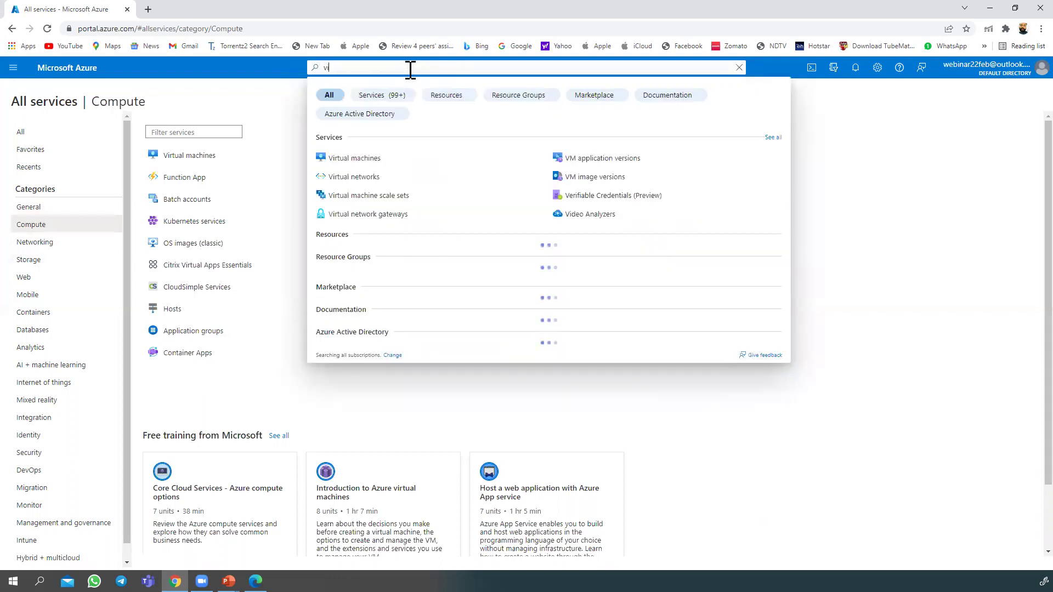
text(rtual)
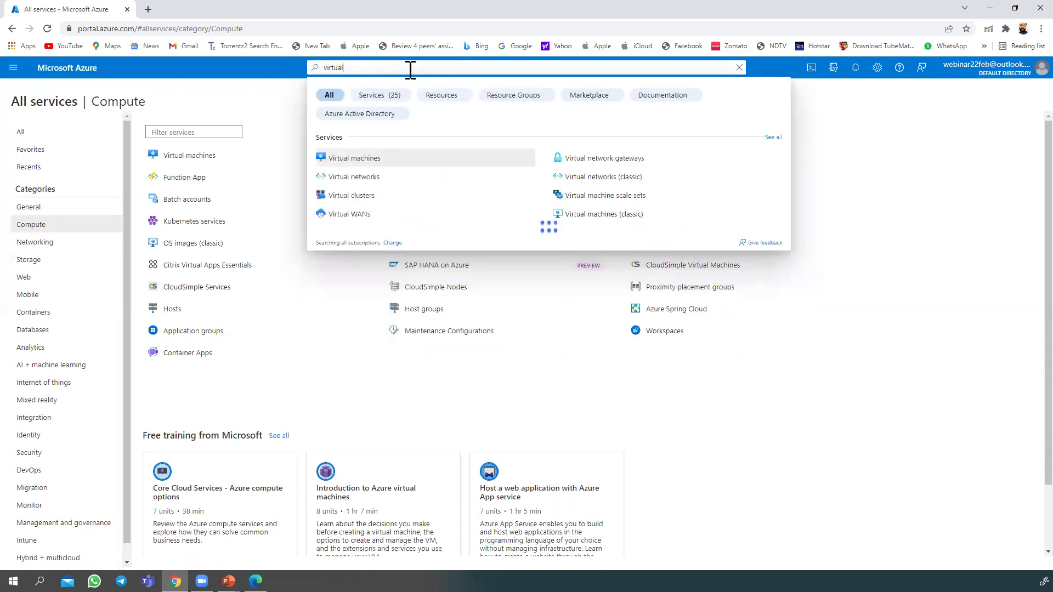
click(364, 159)
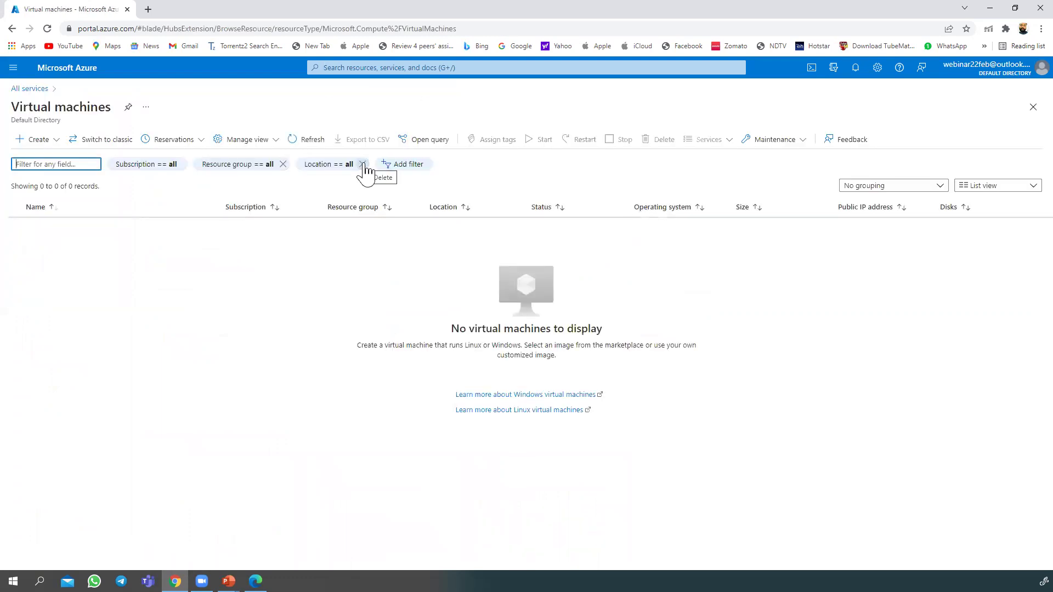
click(31, 141)
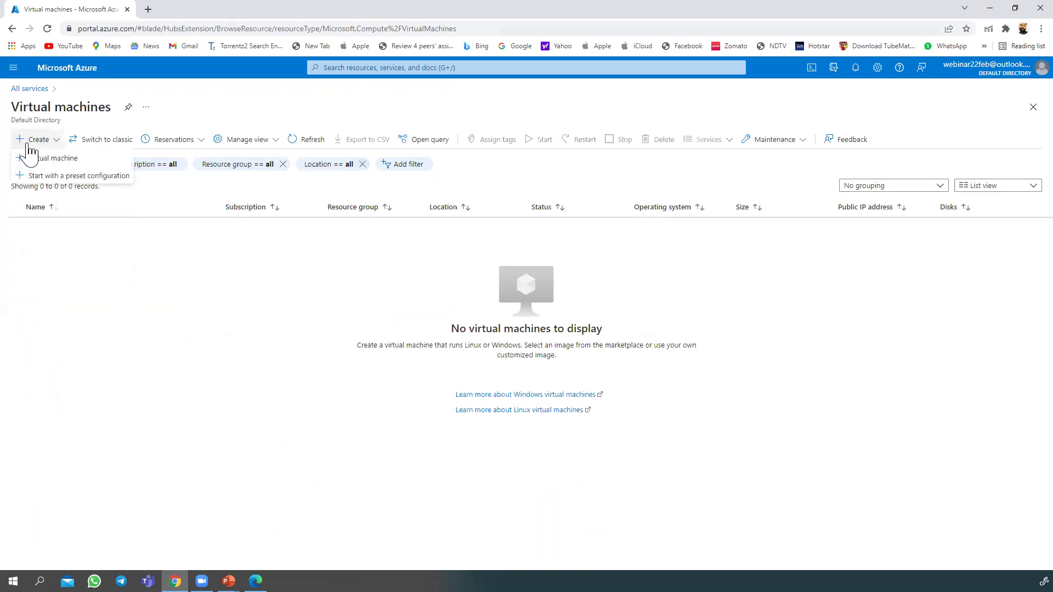
Start a new virtual machine and check the Resource group list, which is empty
click(36, 159)
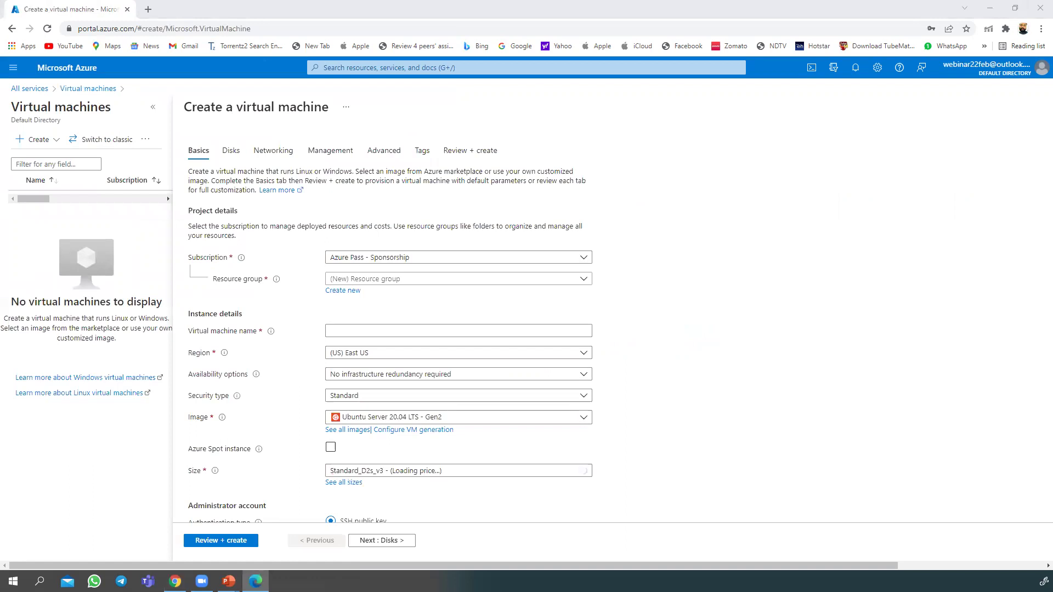
click(476, 281)
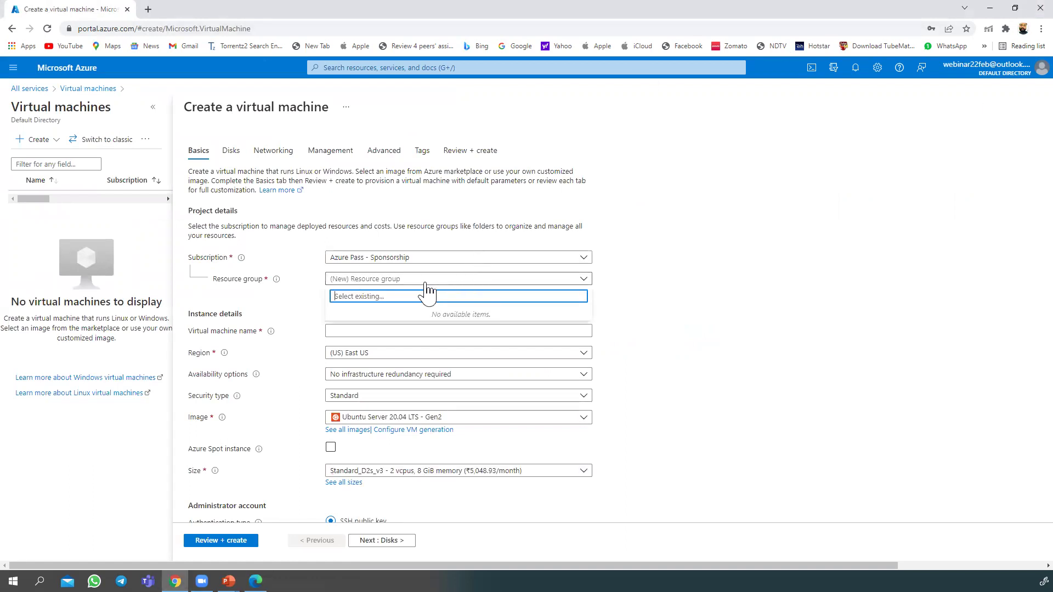
click(658, 287)
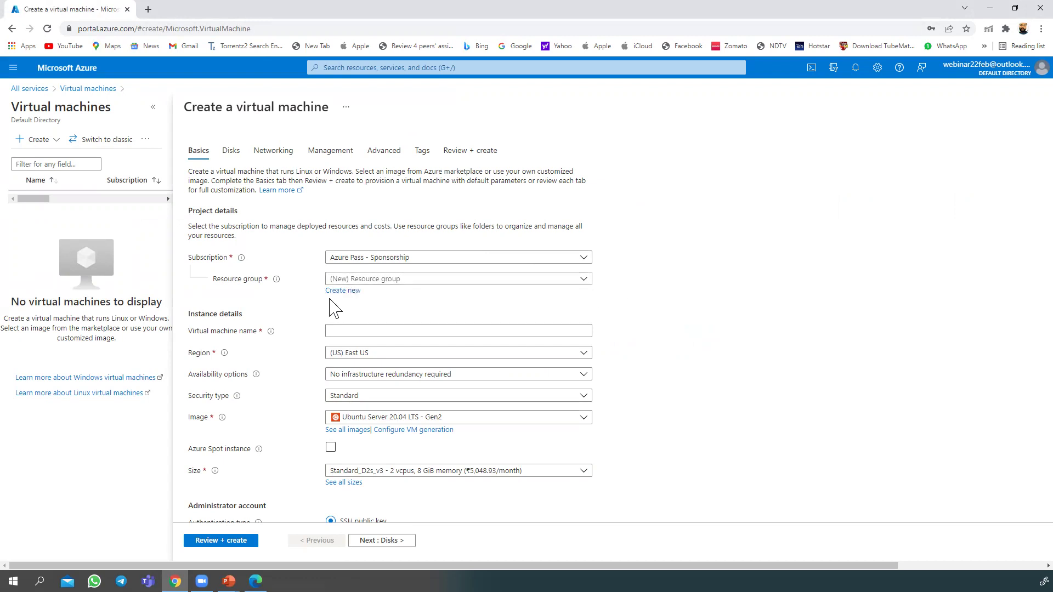
click(449, 333)
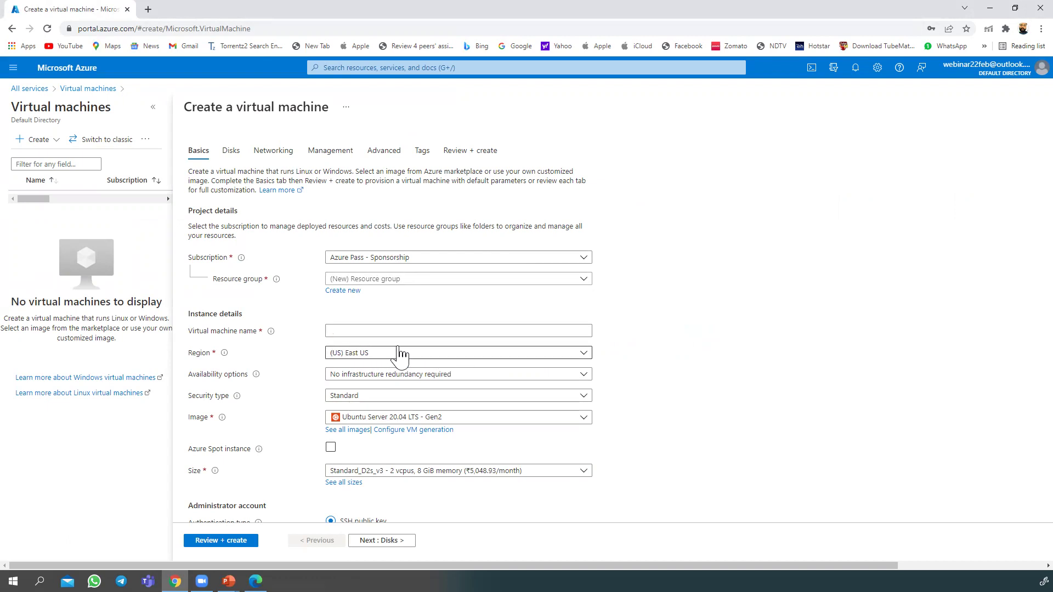
scroll(401, 356, down, 1)
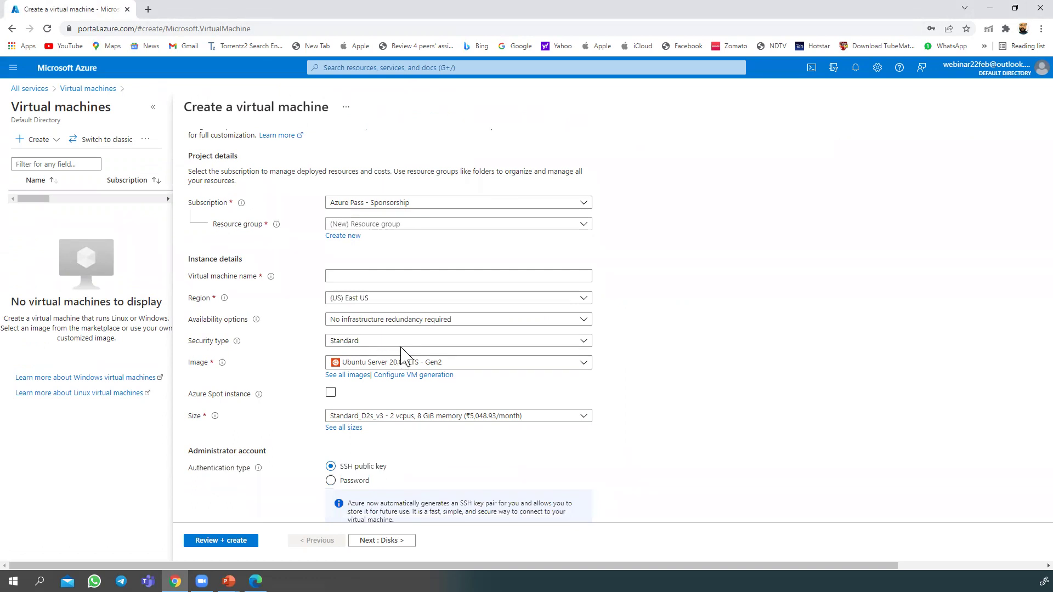
Review the image and size lists, keeping Ubuntu Server 20.04 LTS and Standard_D2s_v3
click(440, 367)
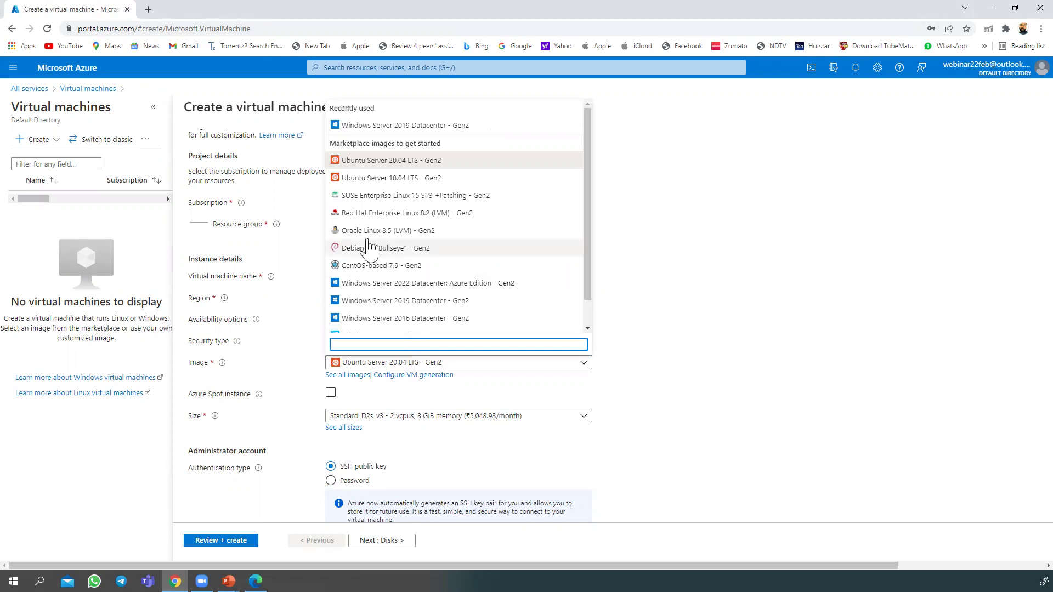
scroll(403, 203, down, 1)
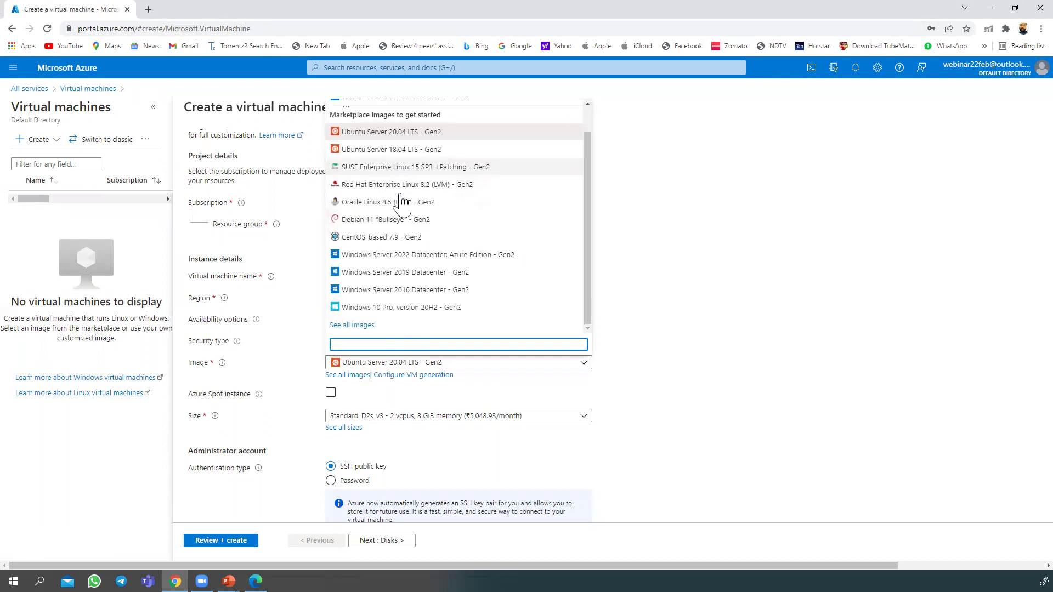
click(686, 279)
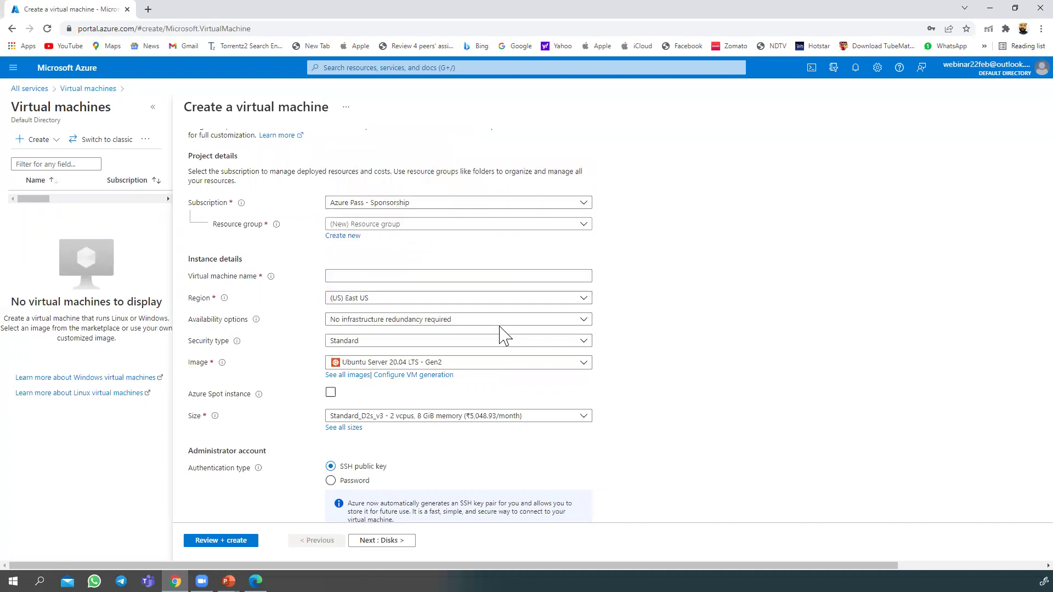
scroll(494, 336, down, 2)
click(486, 307)
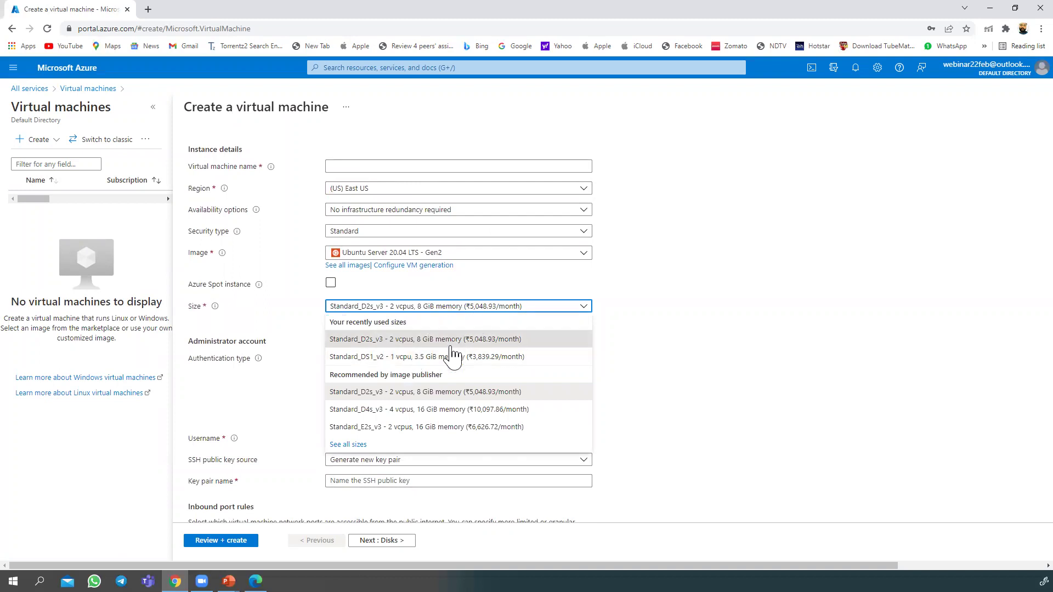
click(759, 299)
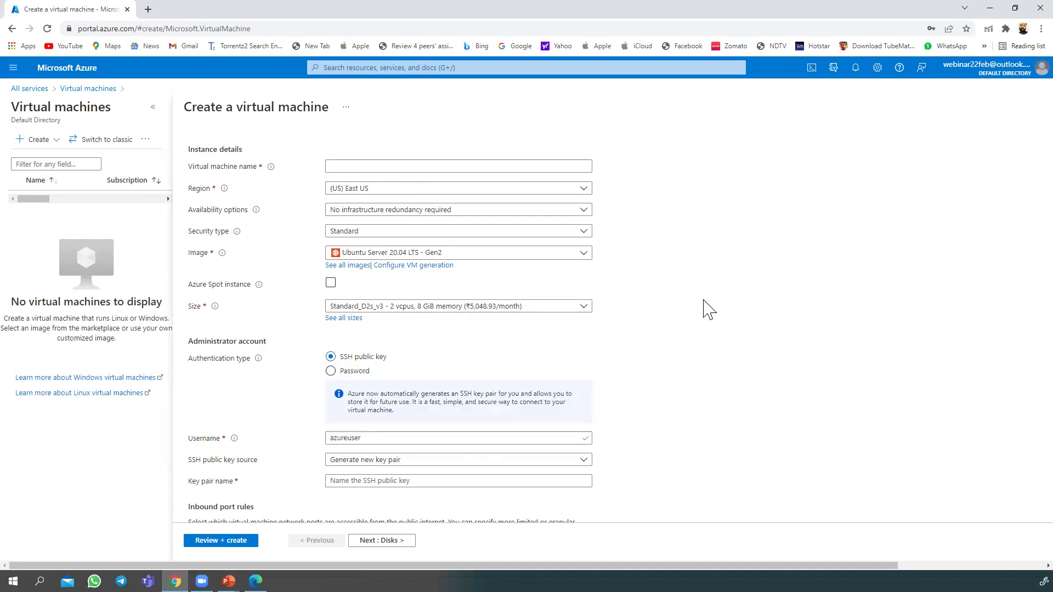
Switch the virtual machine's authentication type to Password
click(331, 372)
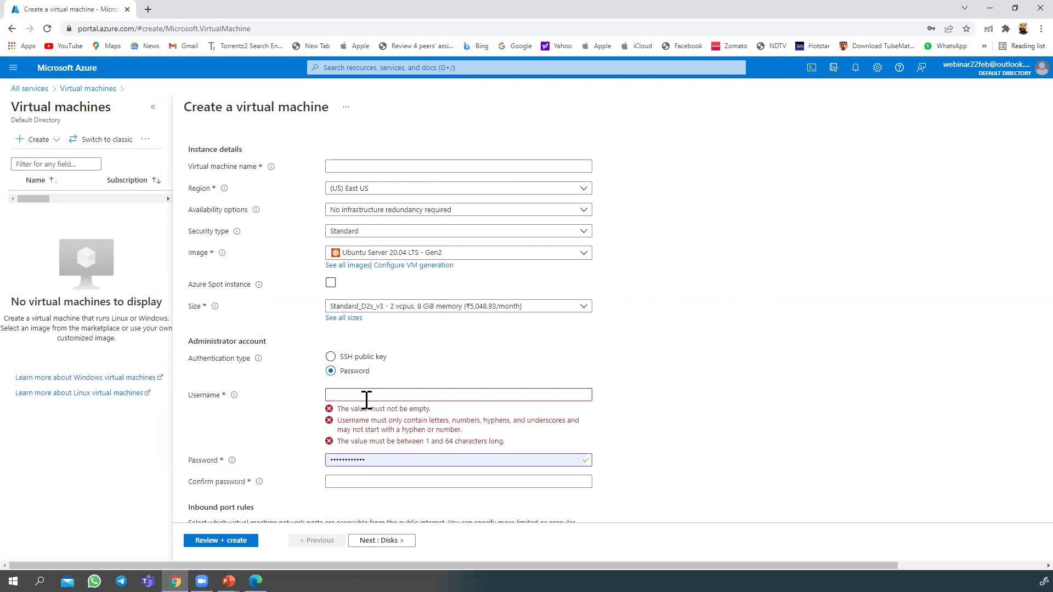
scroll(366, 399, down, 2)
scroll(366, 399, down, 2)
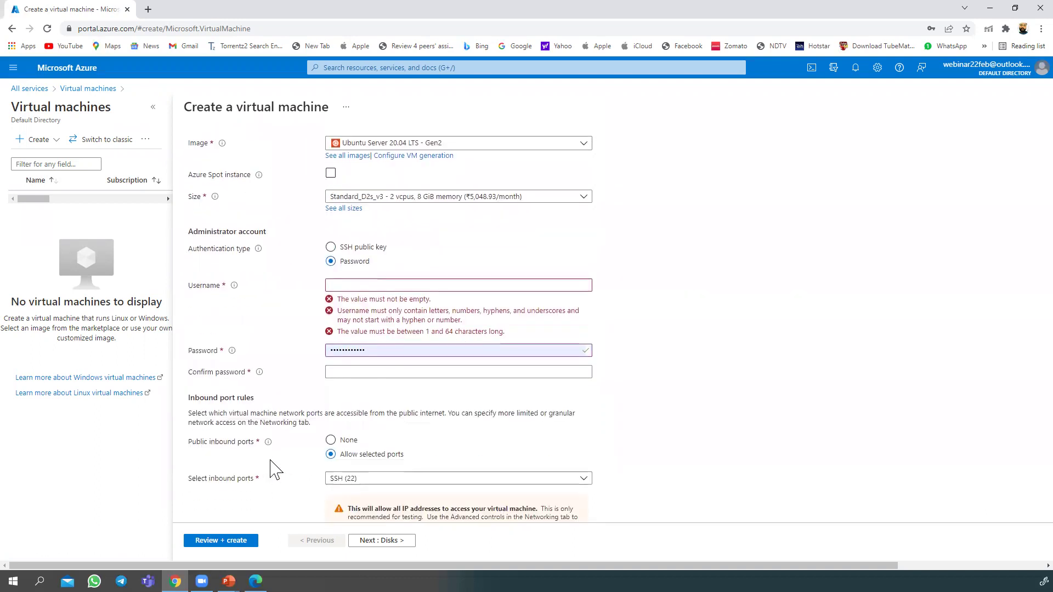
scroll(277, 407, down, 1)
scroll(323, 413, up, 6)
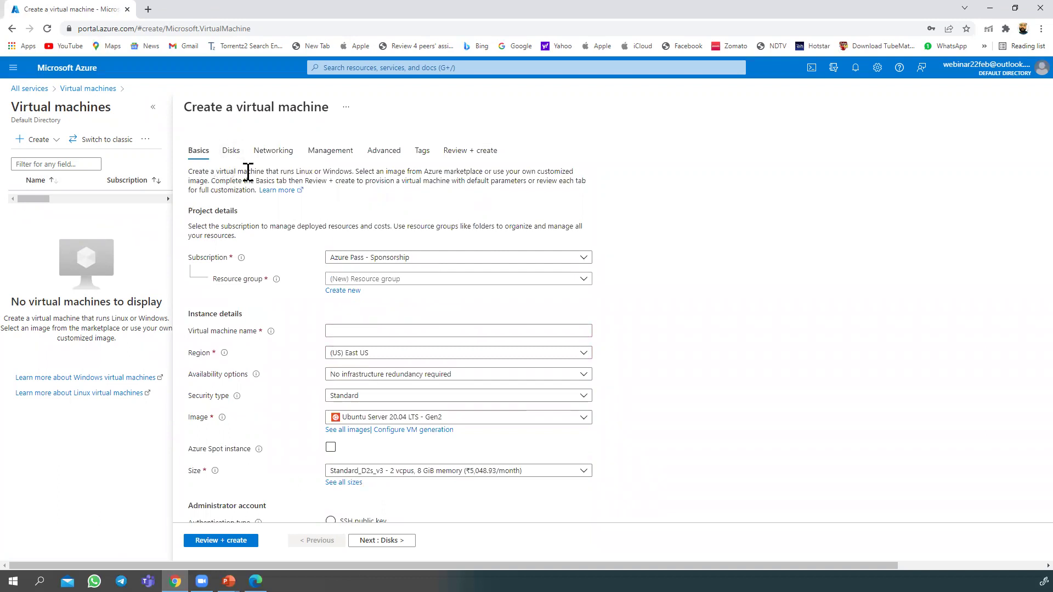
Step through the Disks, Networking, Management, Advanced and Tags sections of the VM form
click(229, 152)
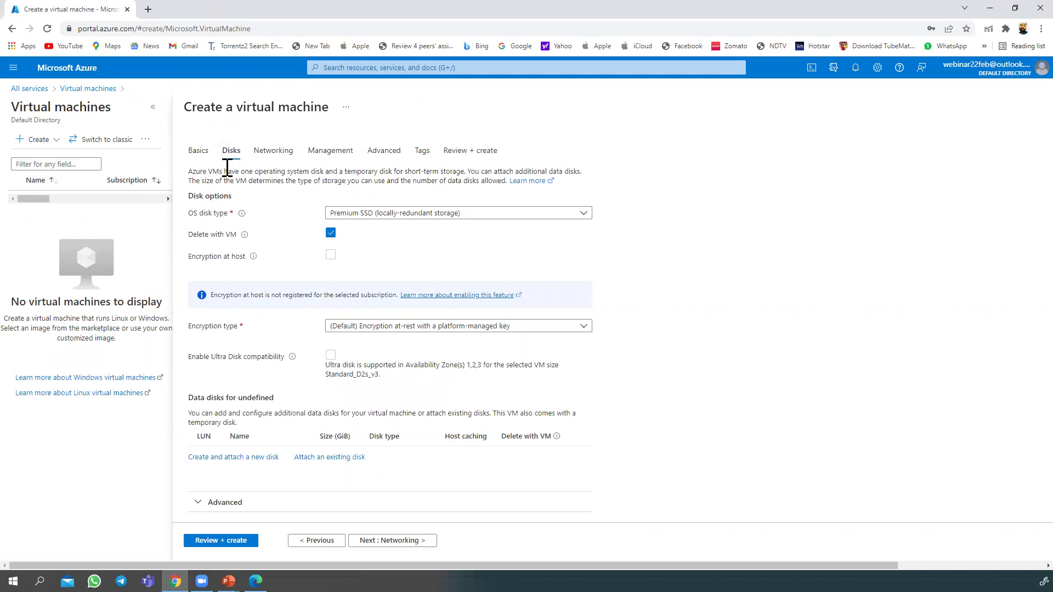
click(274, 160)
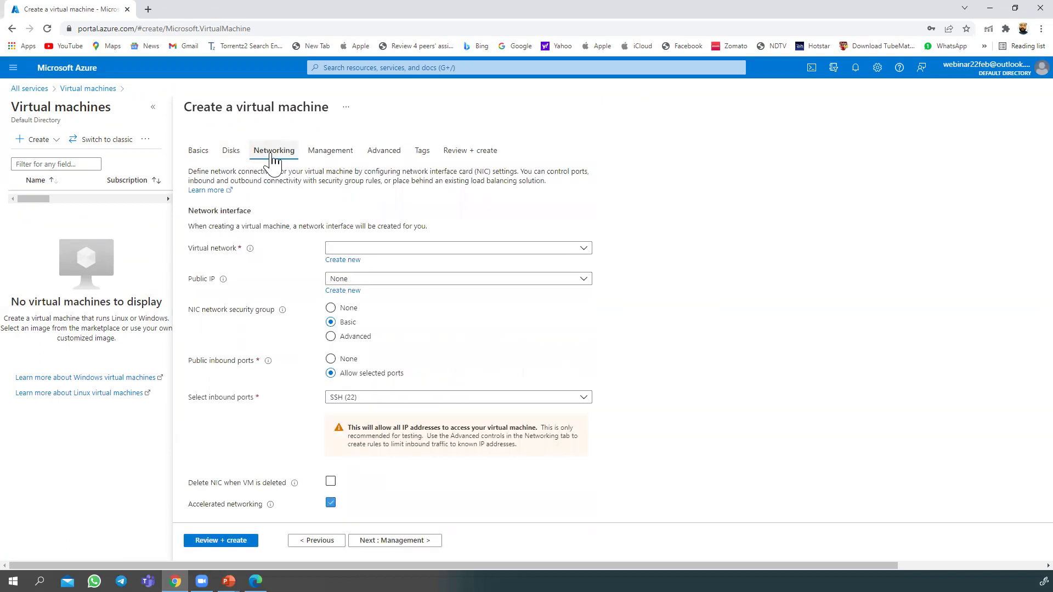
click(332, 160)
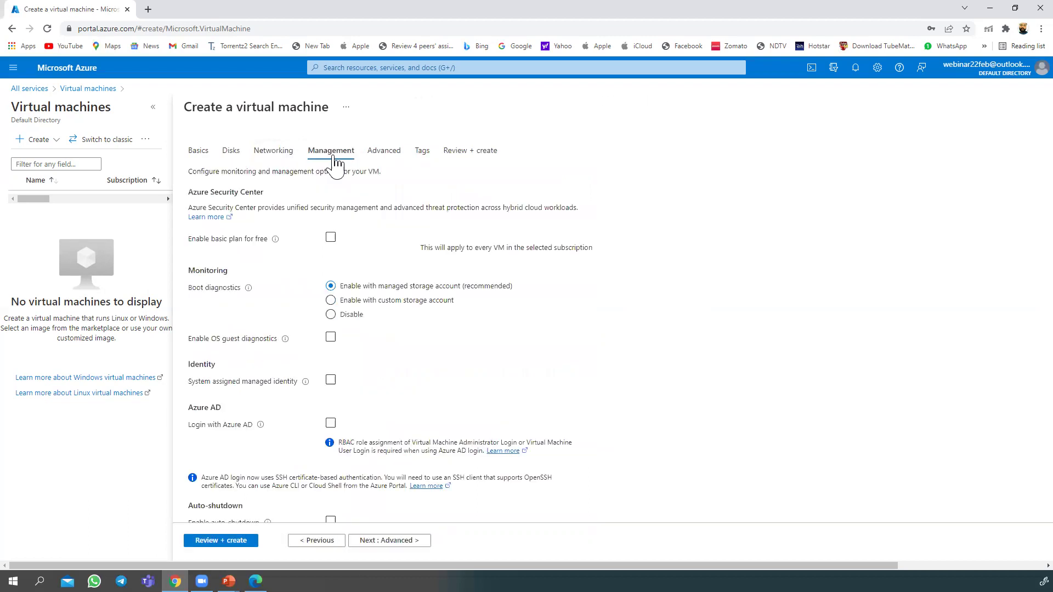
click(383, 158)
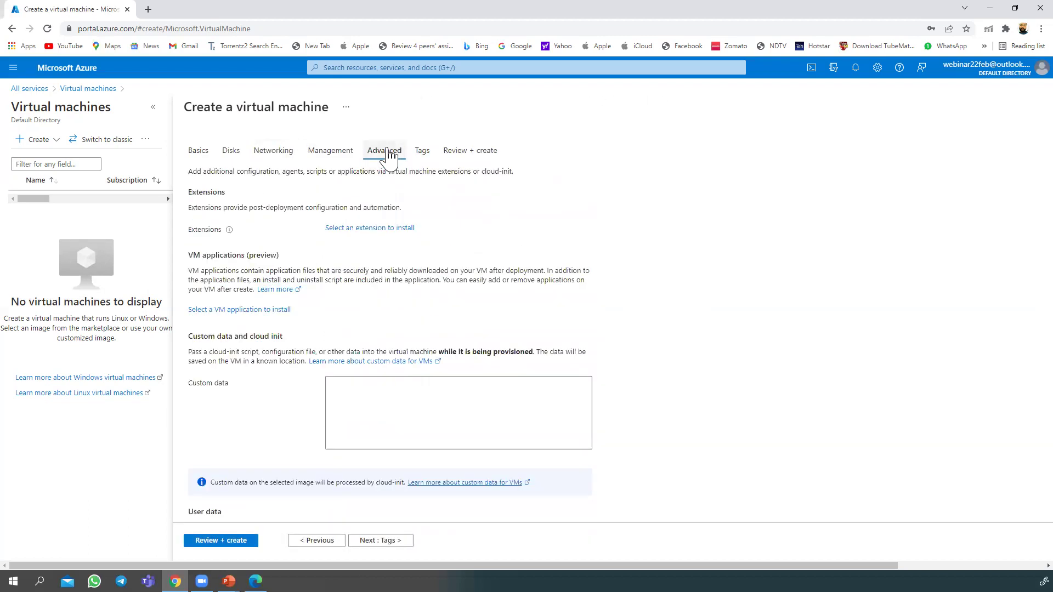
click(432, 154)
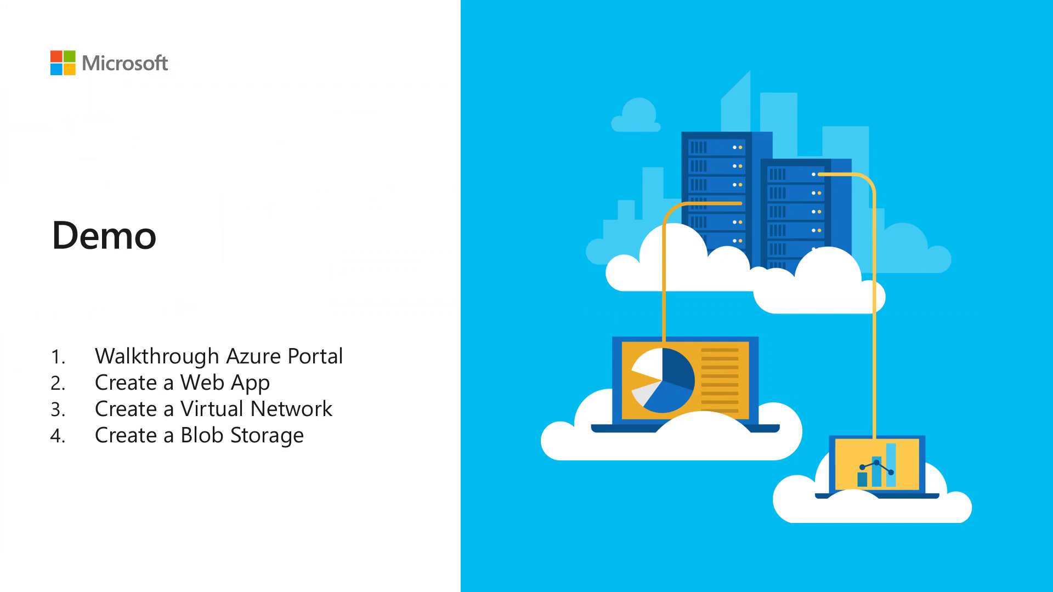
Leave the slideshow and return to the Azure portal Home page
key(alt+Tab)
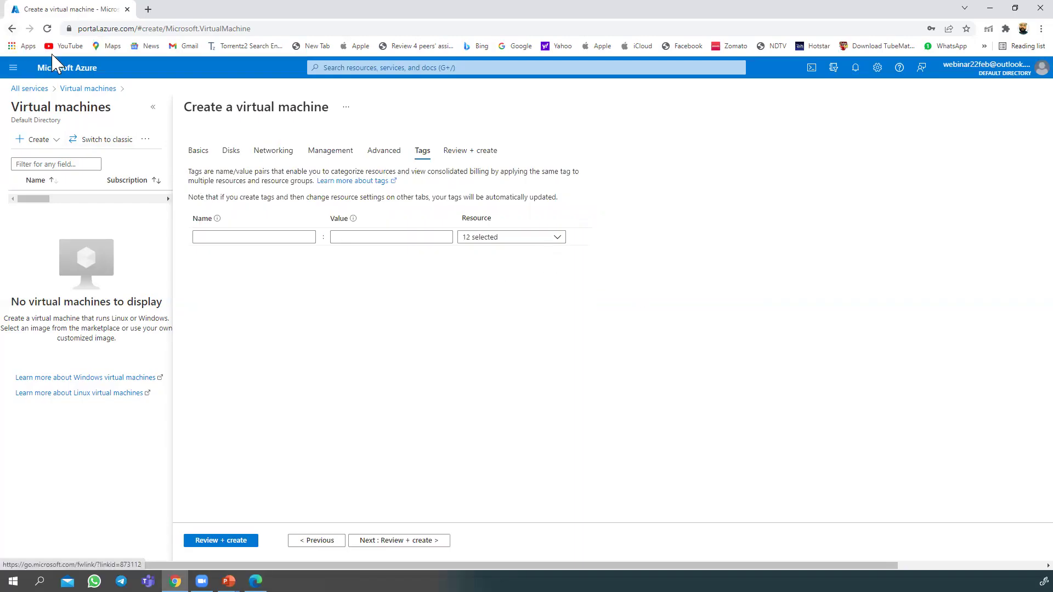
click(62, 73)
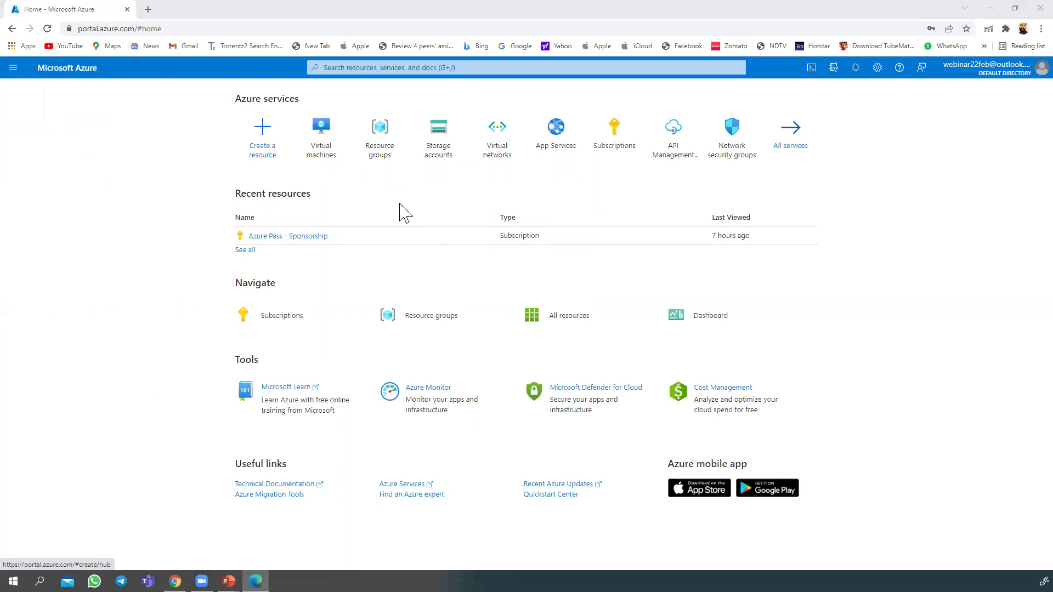
Search 'app services' and open the App Services page
click(389, 68)
text(a)
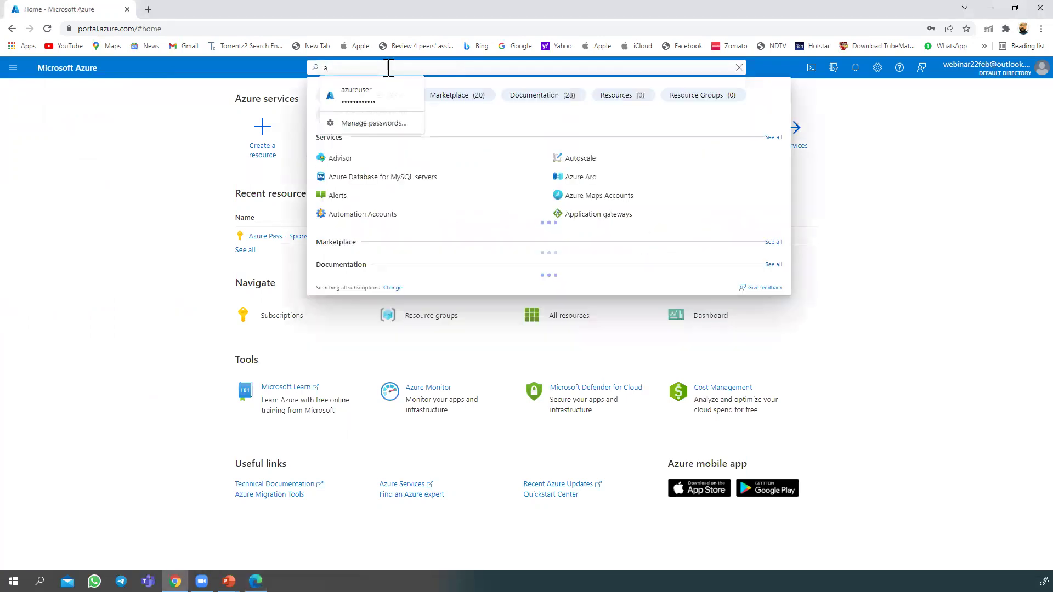
text(pp se)
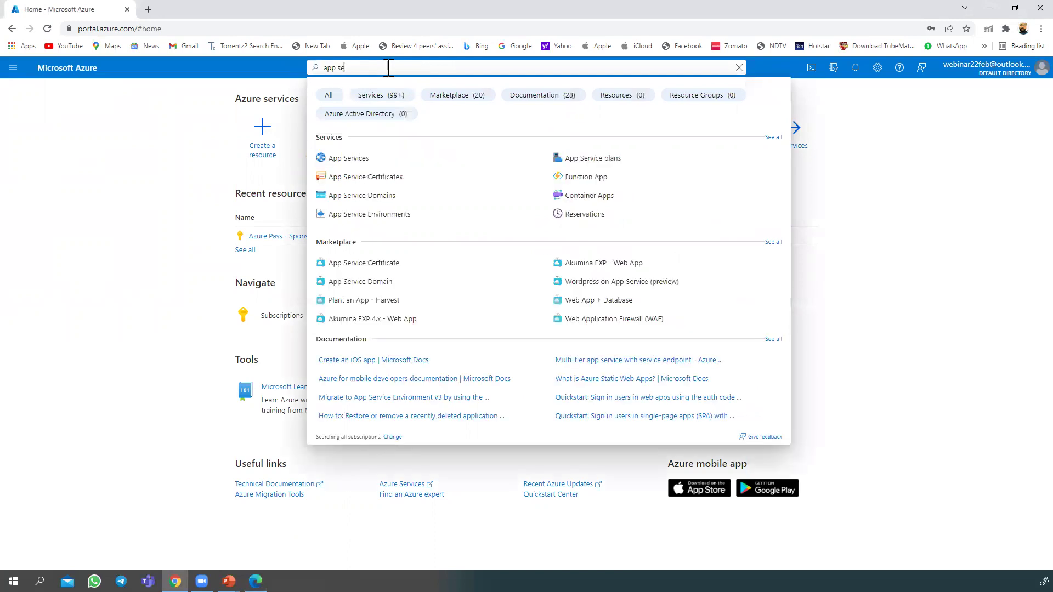
text(rvices)
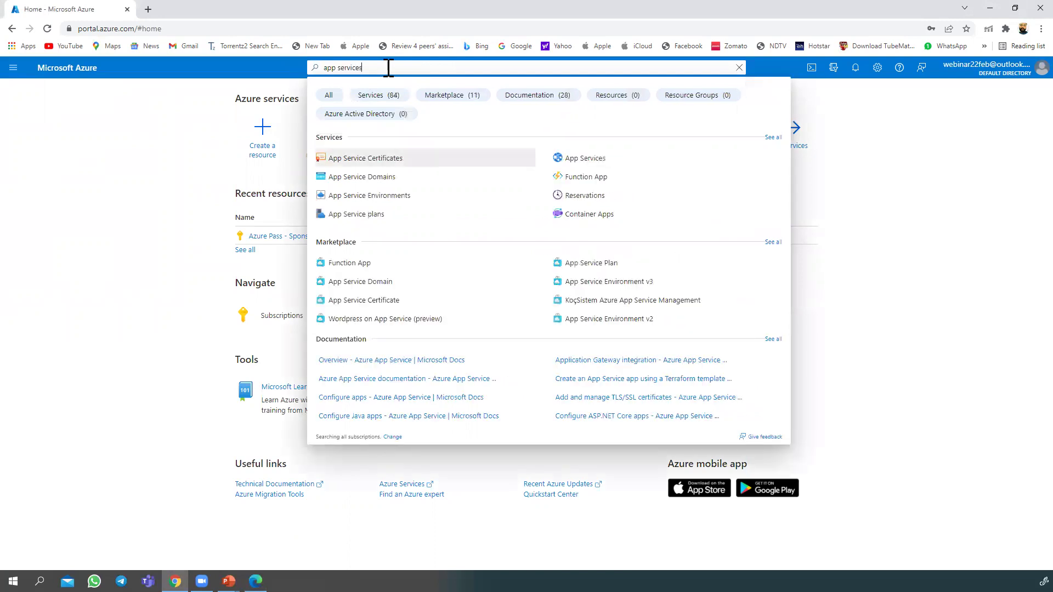
click(359, 162)
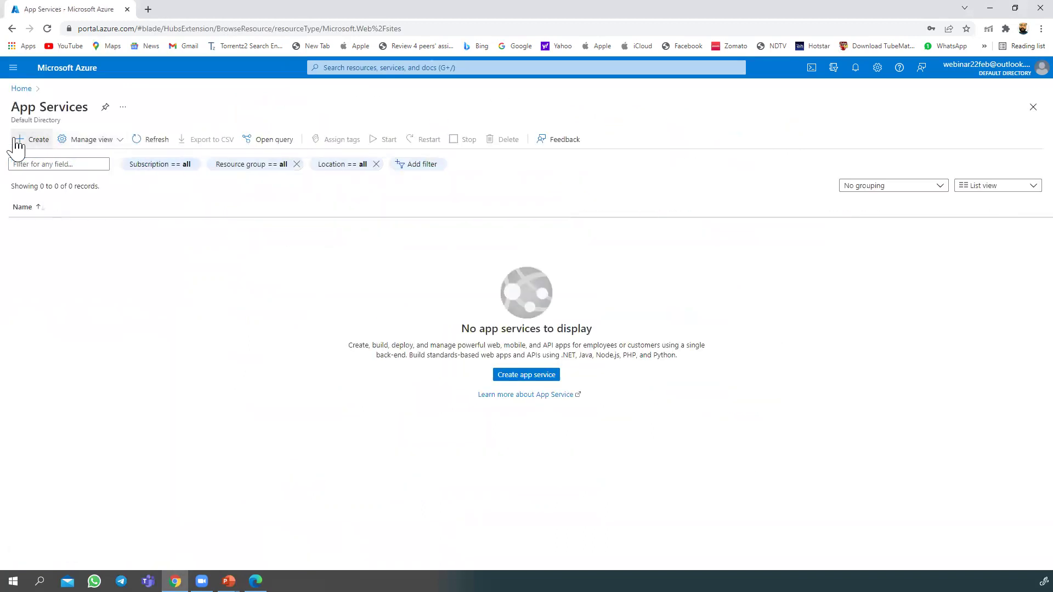
Start a new web app in new resource group 'demo' named 'mydockerwebappdeep'
click(35, 141)
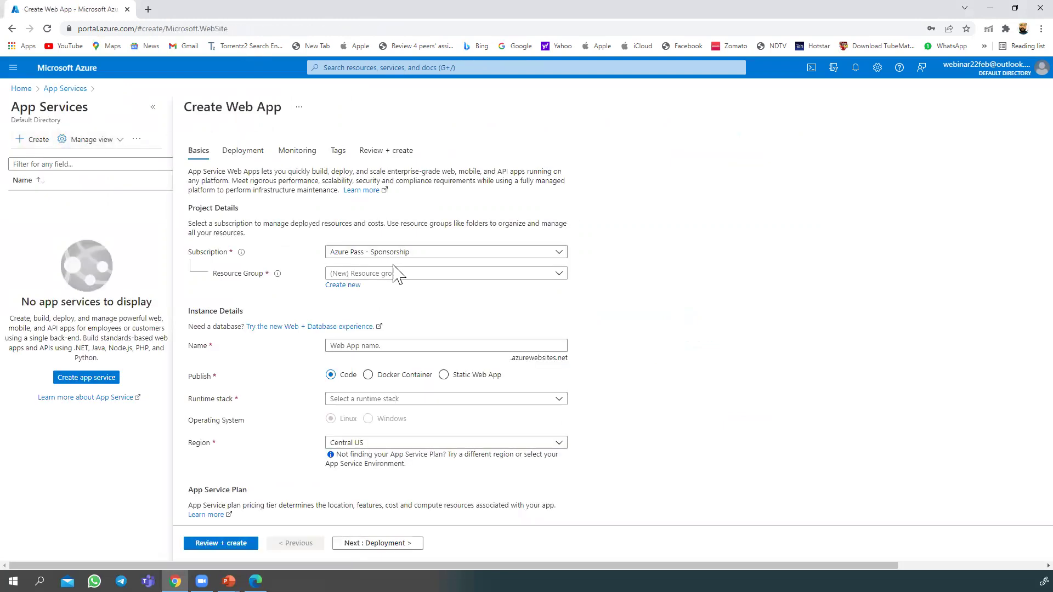
click(332, 285)
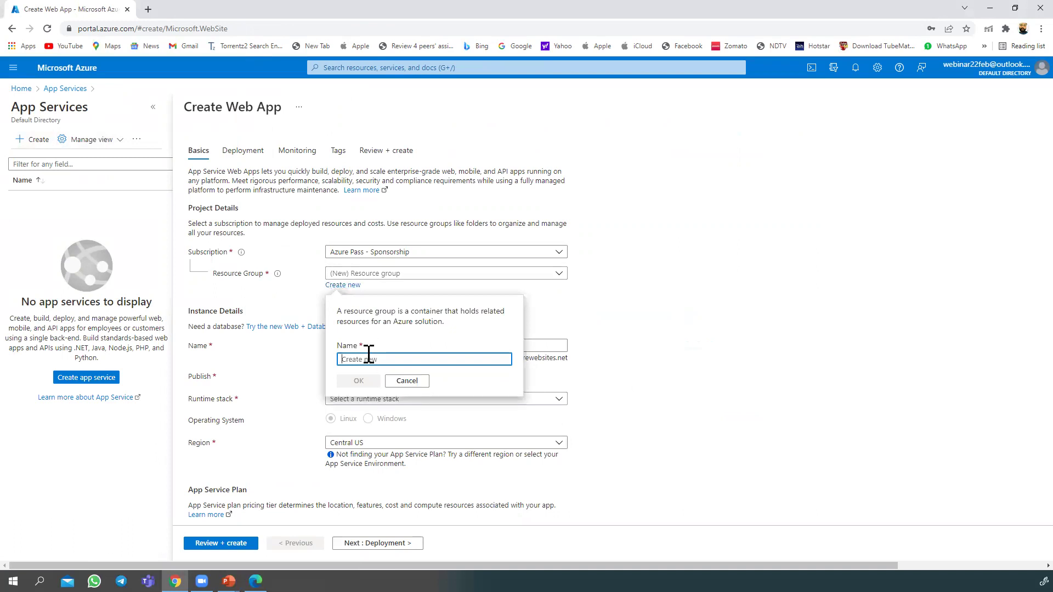
text(demo)
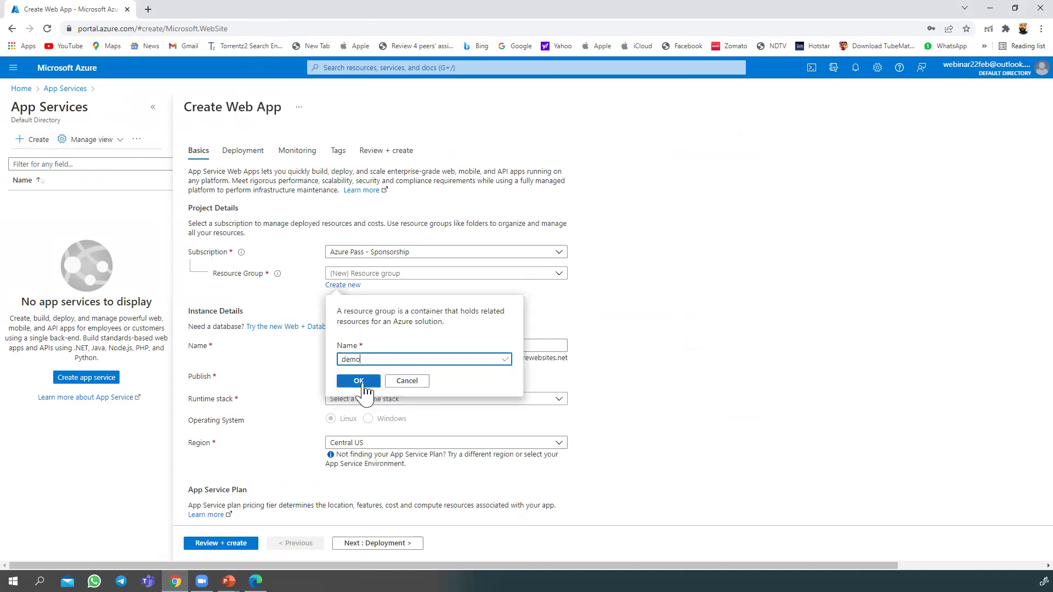
click(360, 381)
click(396, 344)
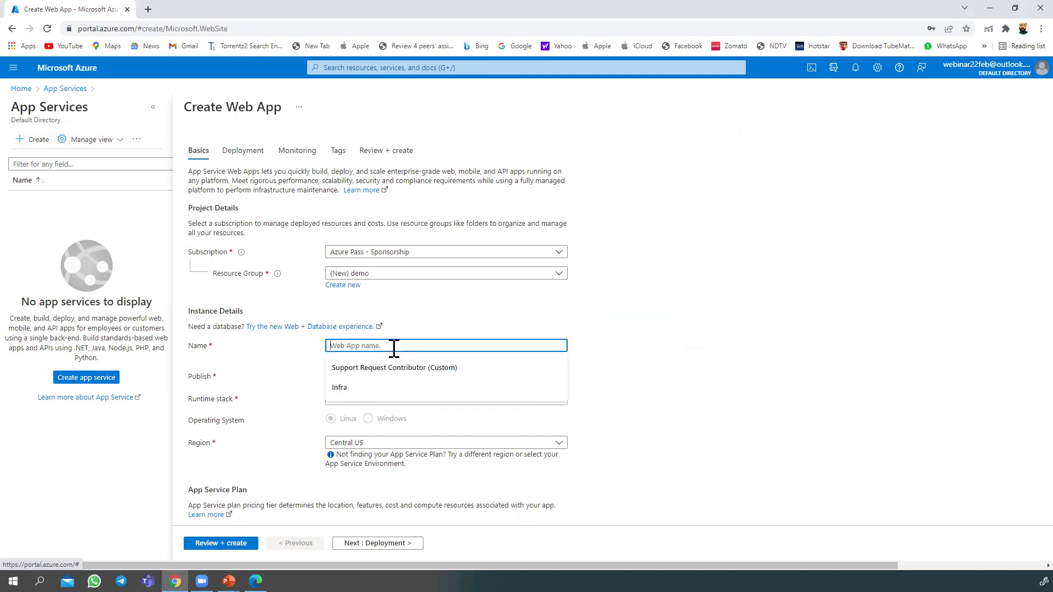
text(mydocke)
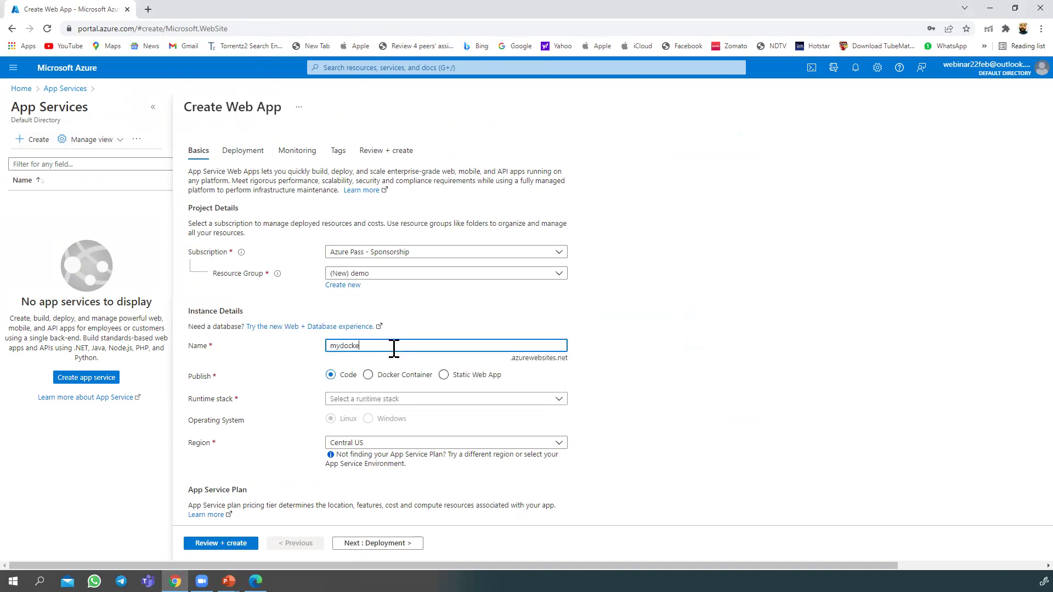
text(rweb)
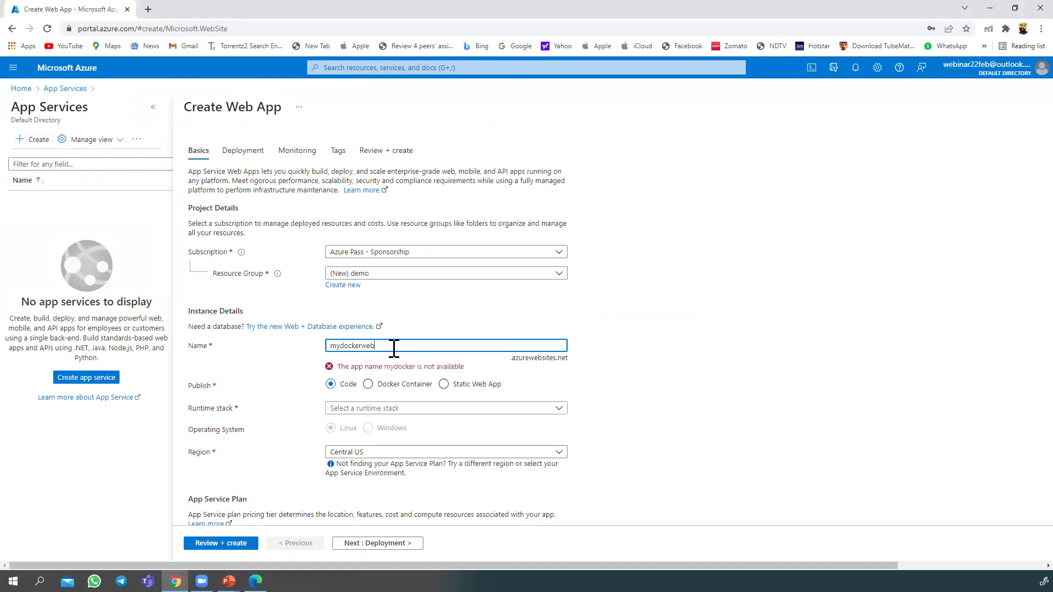
text(appdeep)
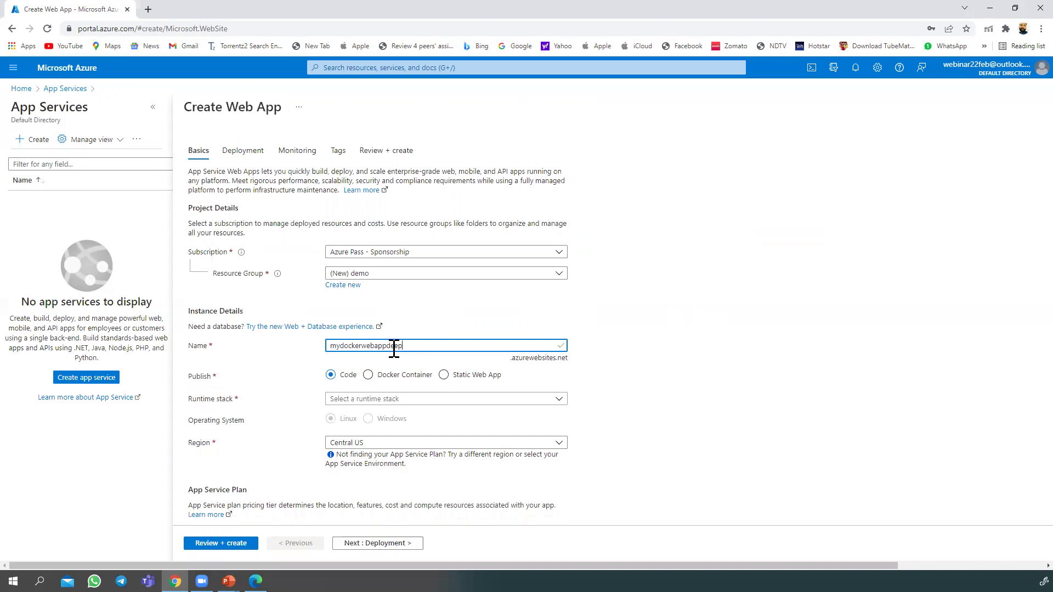
Publish the web app as a Docker Container in the East US region
scroll(394, 351, down, 1)
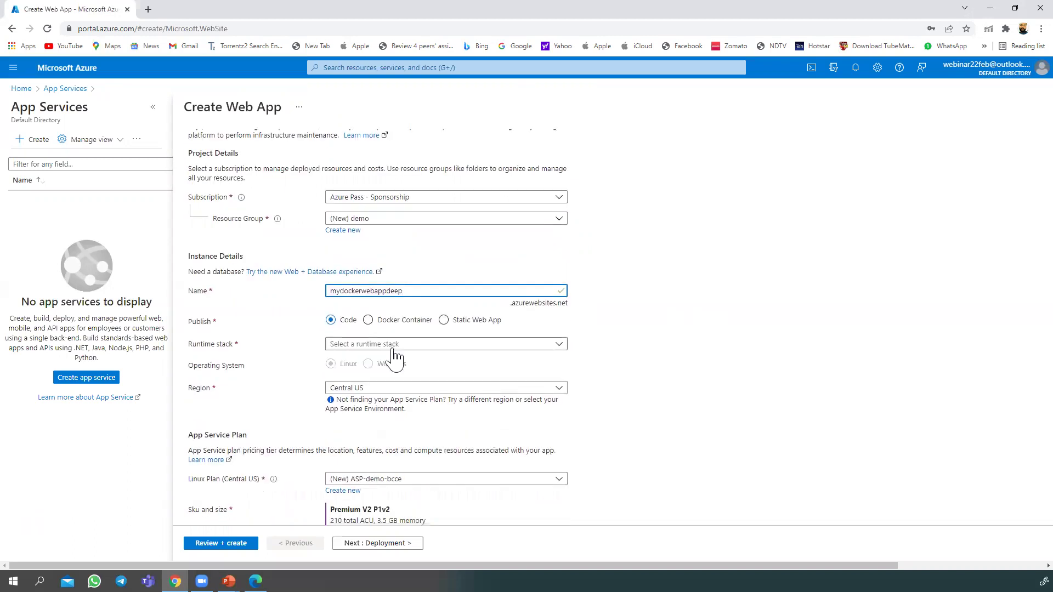
click(369, 322)
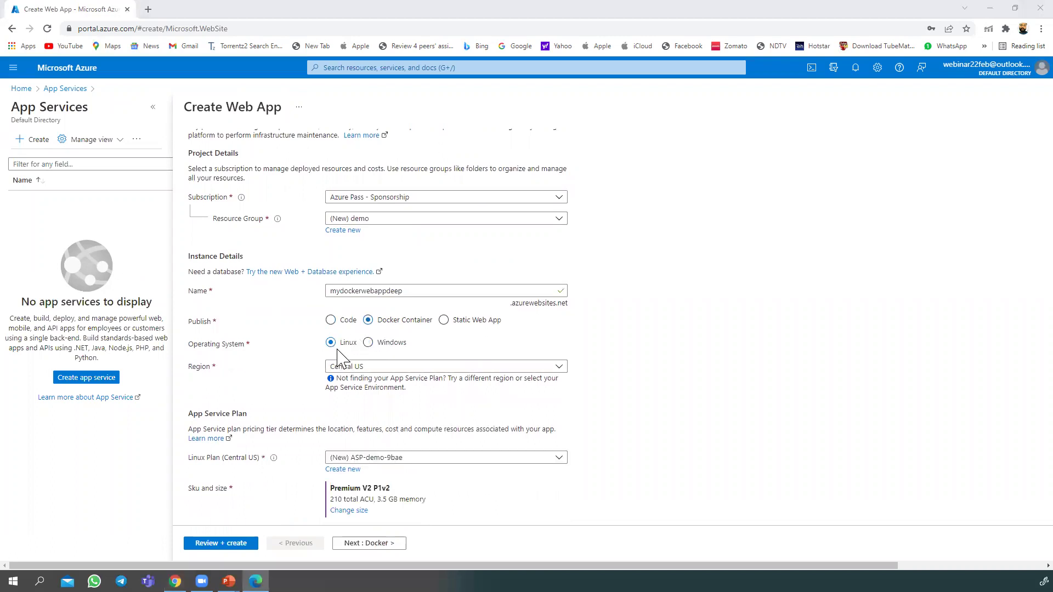
click(393, 368)
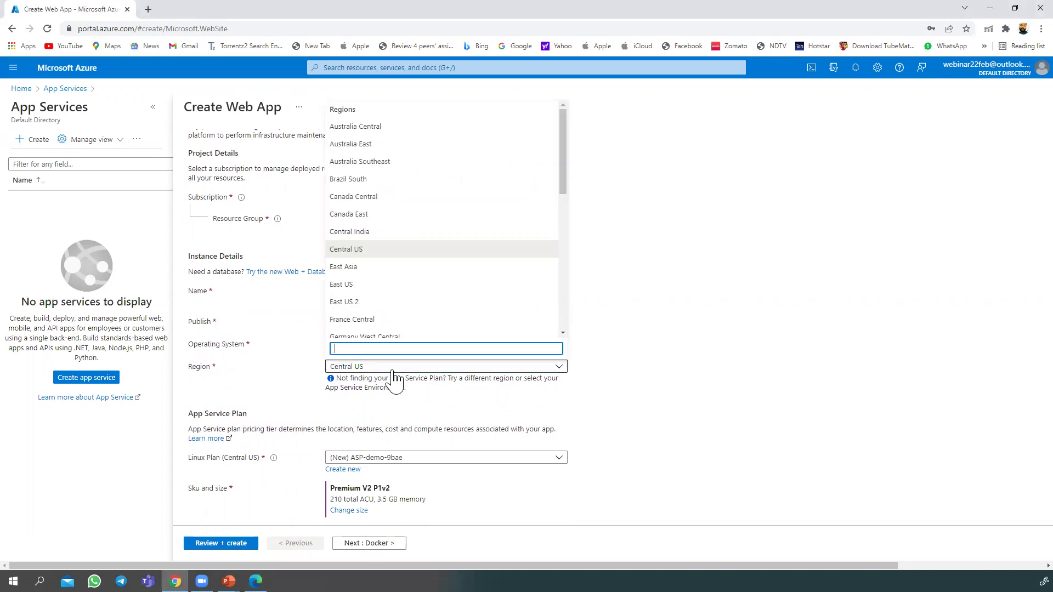
click(385, 284)
scroll(387, 332, down, 1)
scroll(384, 337, down, 1)
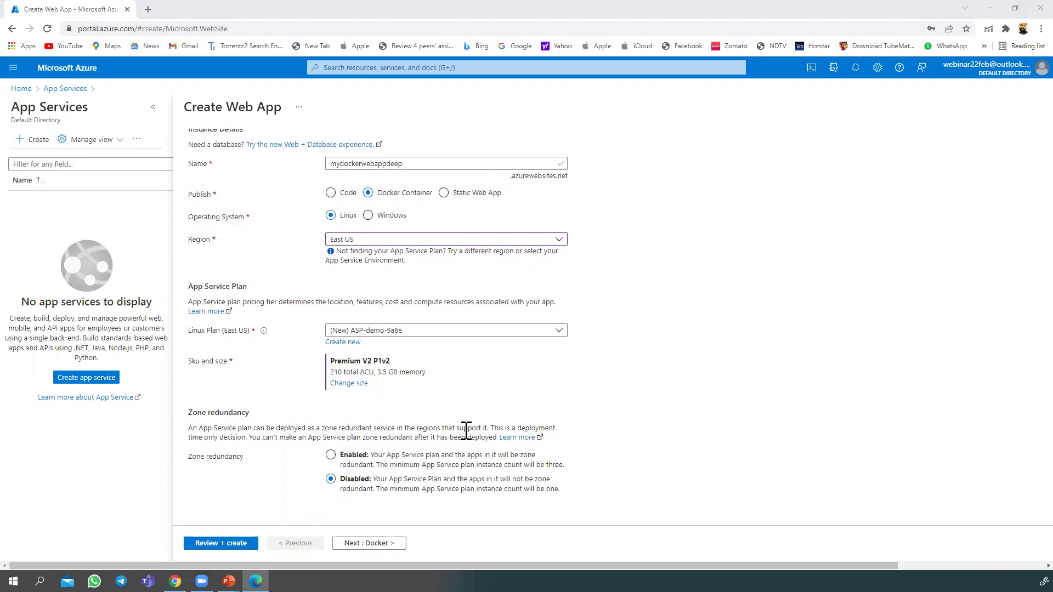
click(371, 544)
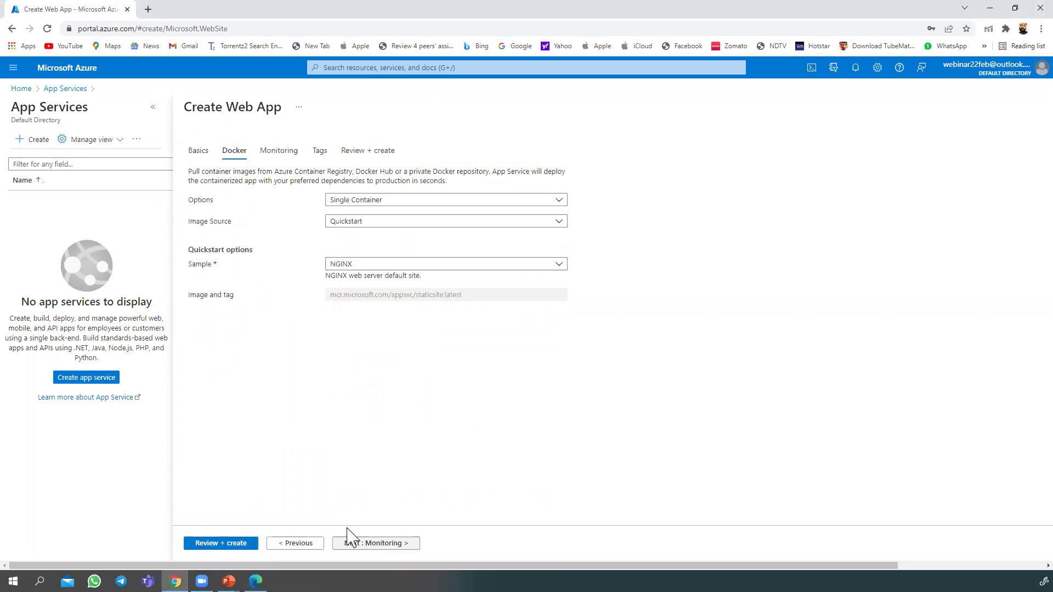
Use a Single Container from Docker Hub with image mcr.microsoft.com/azuredocs/aci-helloworld
click(458, 204)
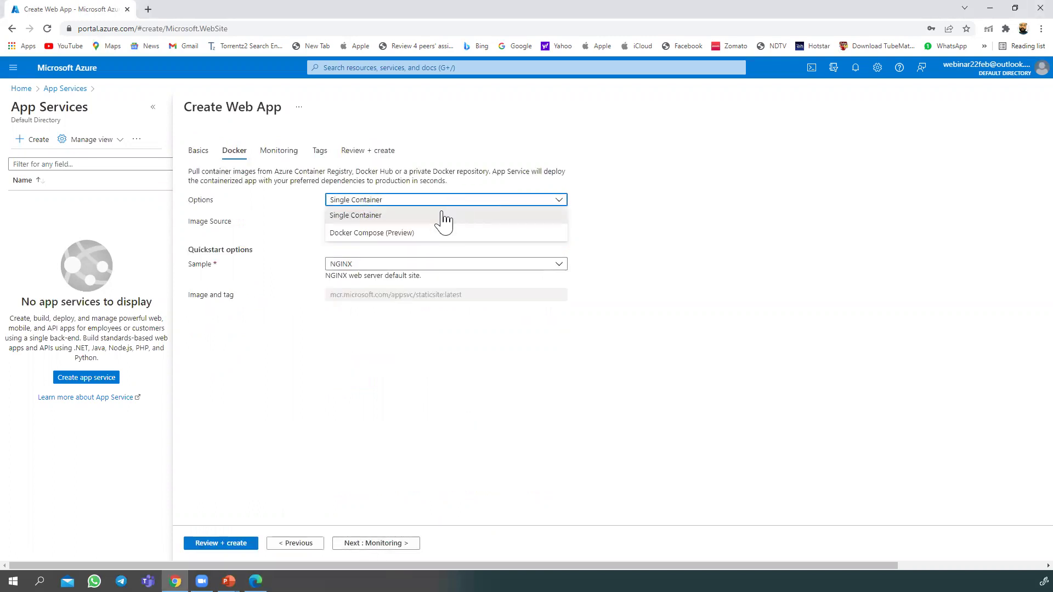
click(442, 217)
click(422, 222)
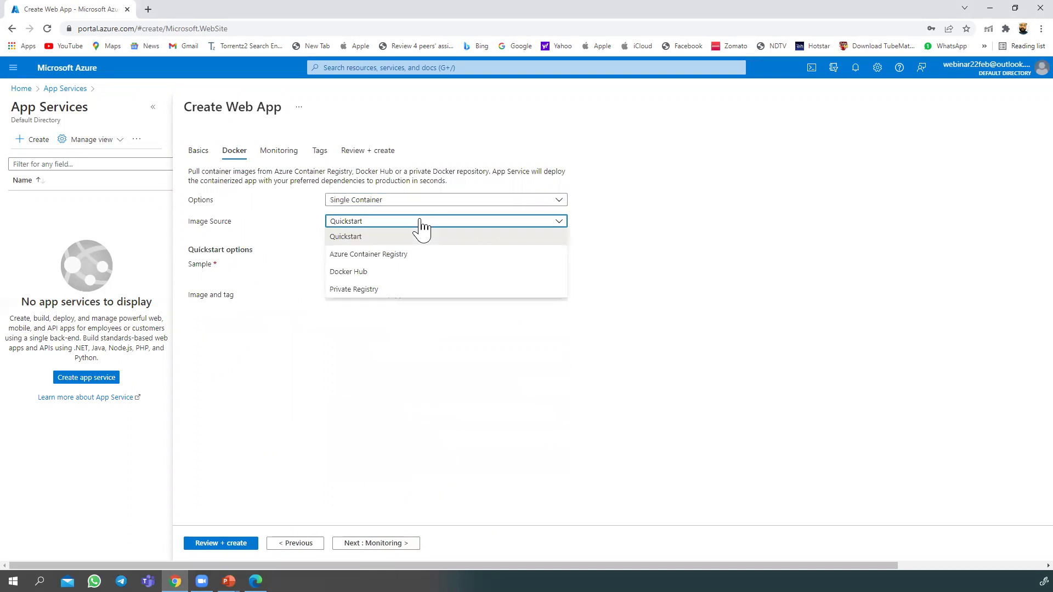
click(394, 272)
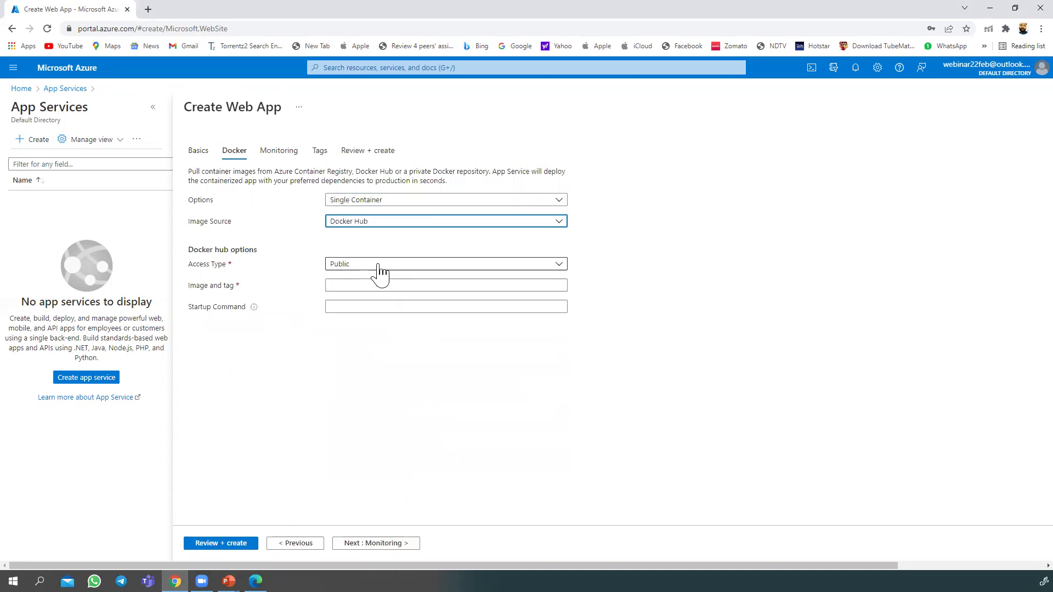
click(369, 281)
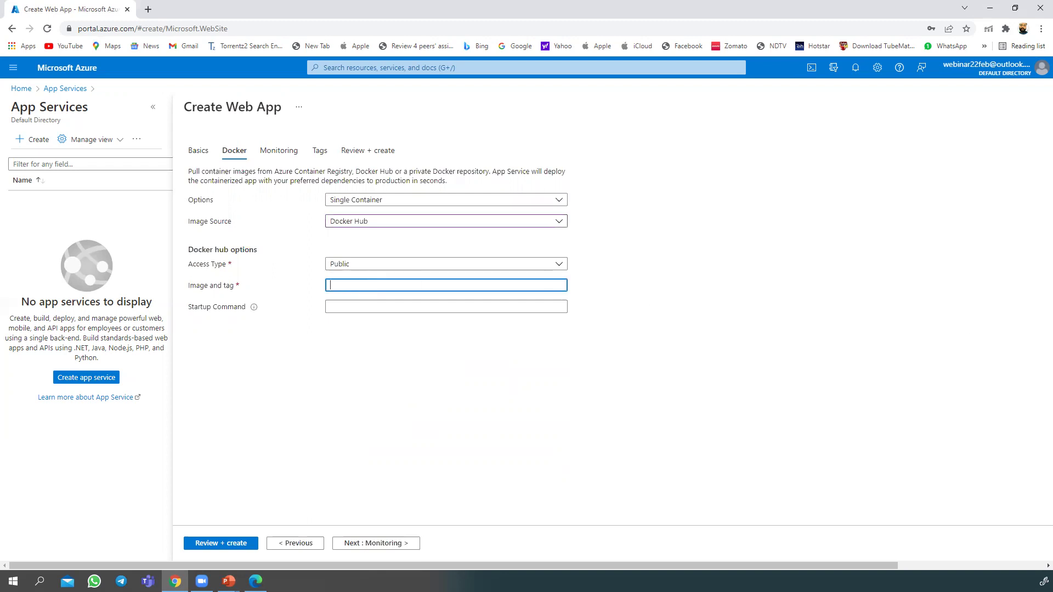
key(alt+Tab)
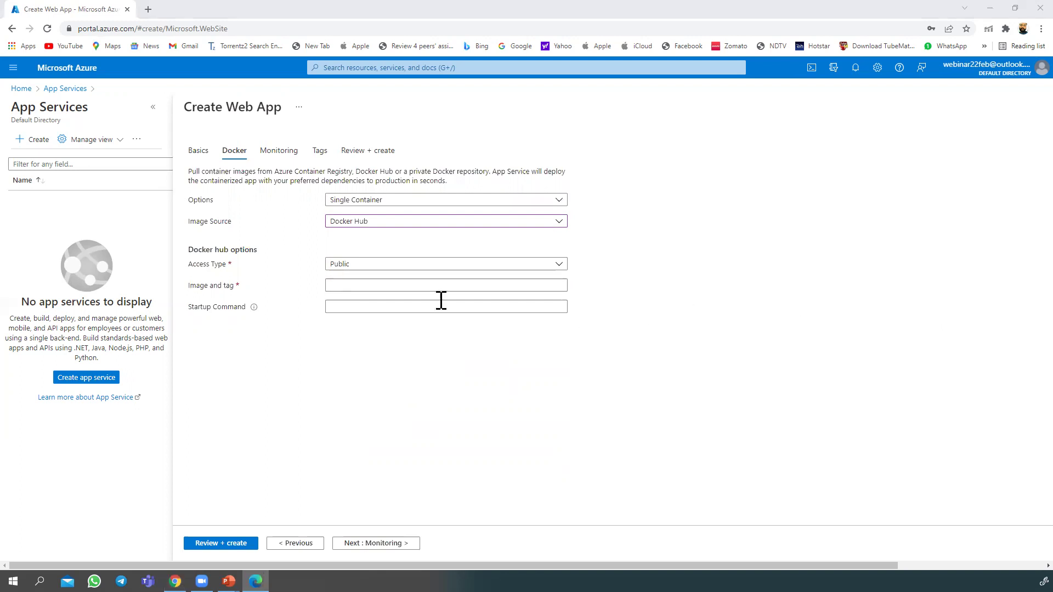
click(374, 288)
text(mcr.microsoft.com/azuredocs/aci-helloworld)
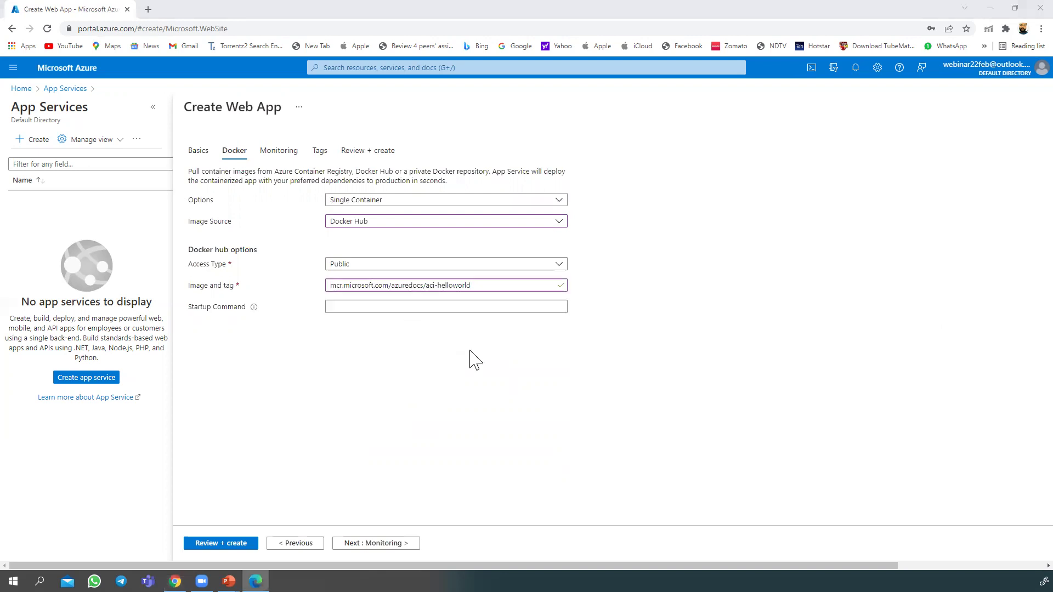
click(243, 546)
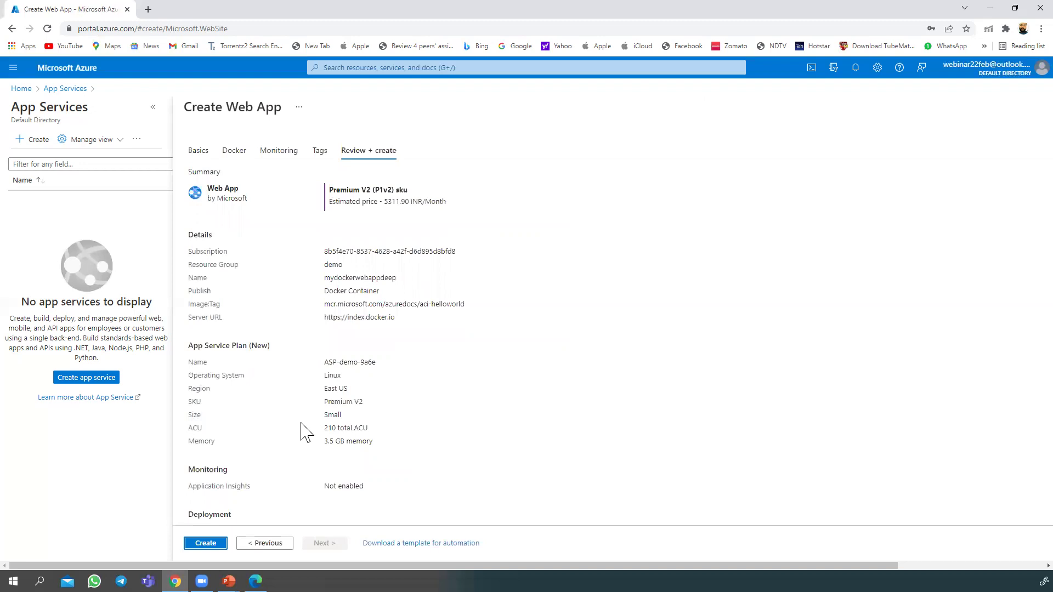
Create the mydockerwebappdeep web app from the review summary
click(204, 543)
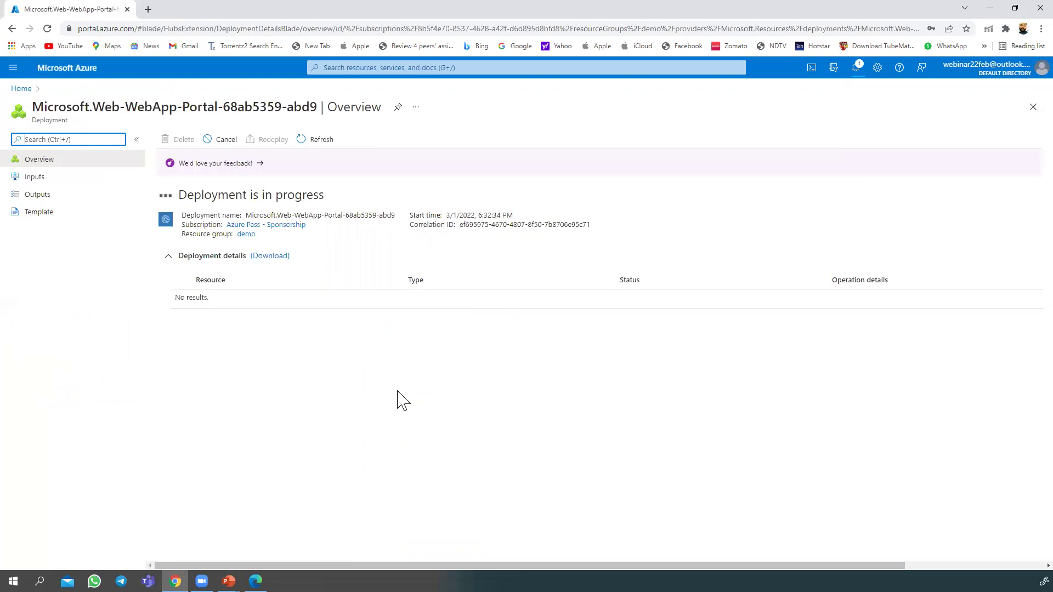
Wait for the web app deployment to complete, then switch windows
key(alt+Tab)
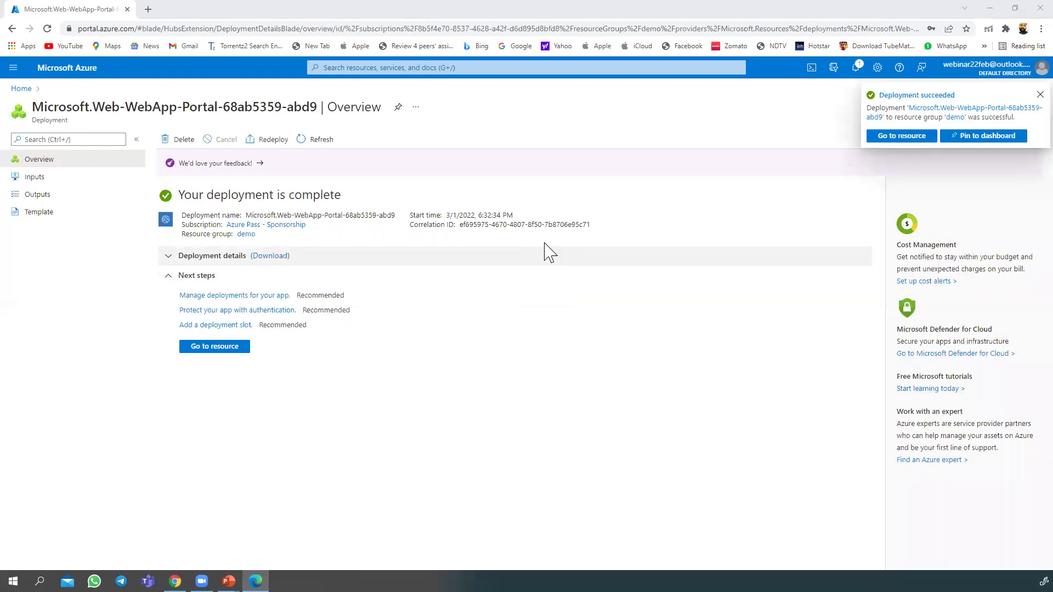
click(908, 138)
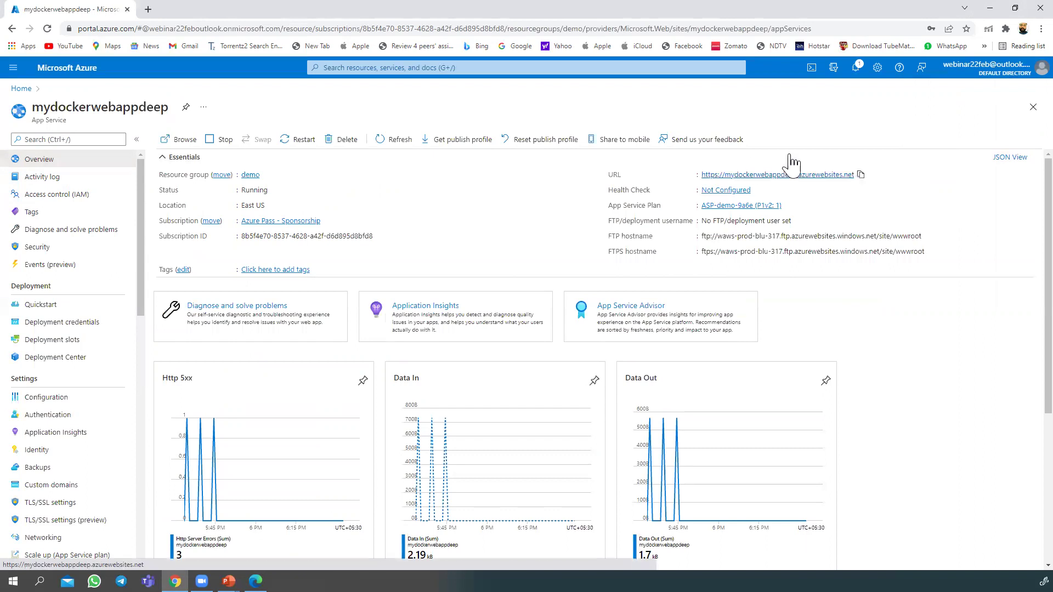
click(860, 176)
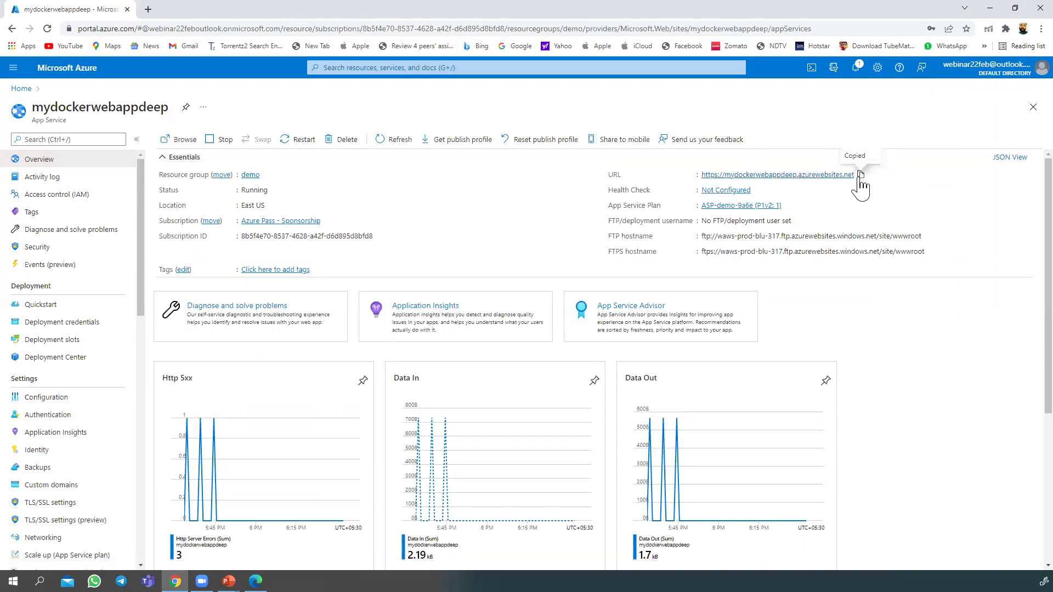
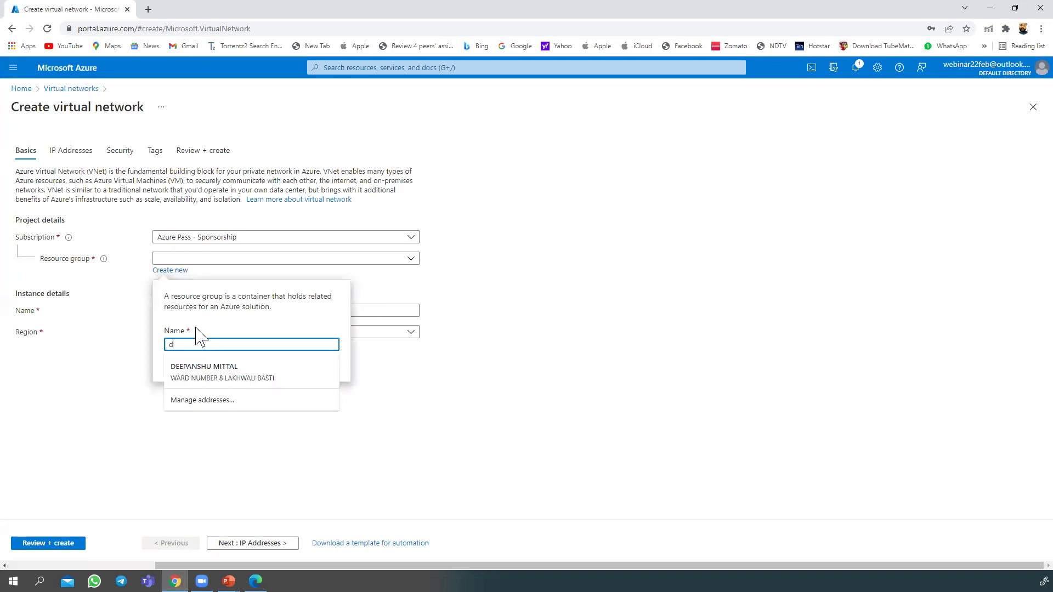
Create the new resource group demorg for the virtual network
text(g)
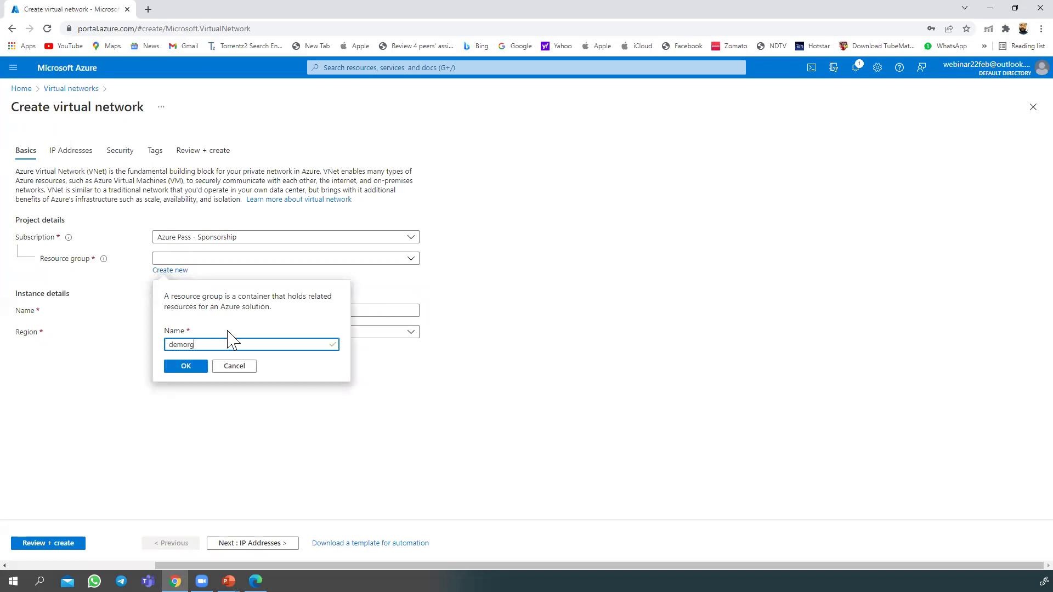
key(alt+Tab)
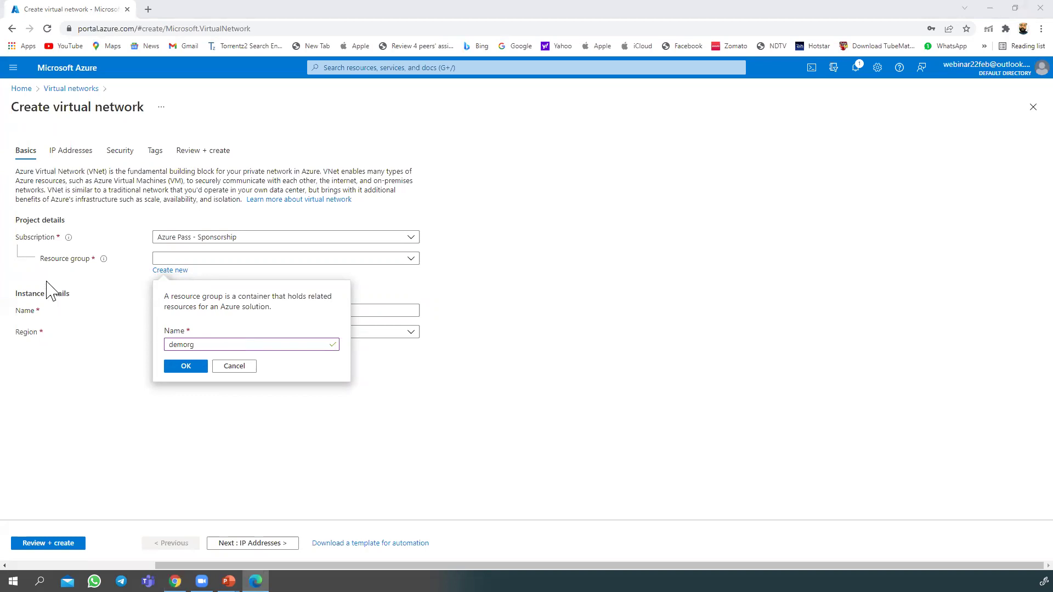
click(179, 367)
Name the virtual network vnet1 and send it to Review + create
click(173, 310)
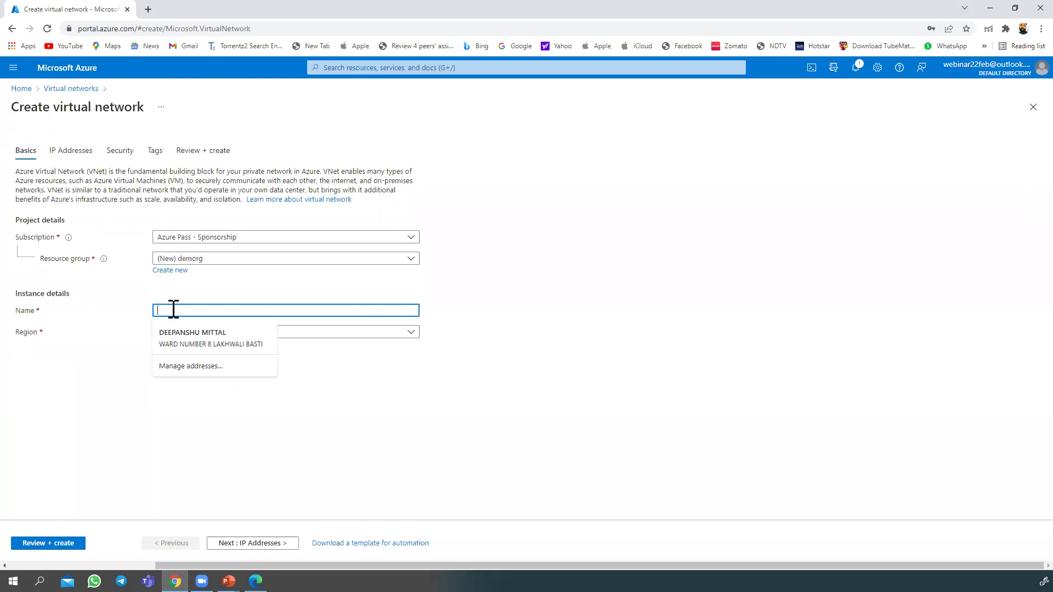
key(alt+Tab)
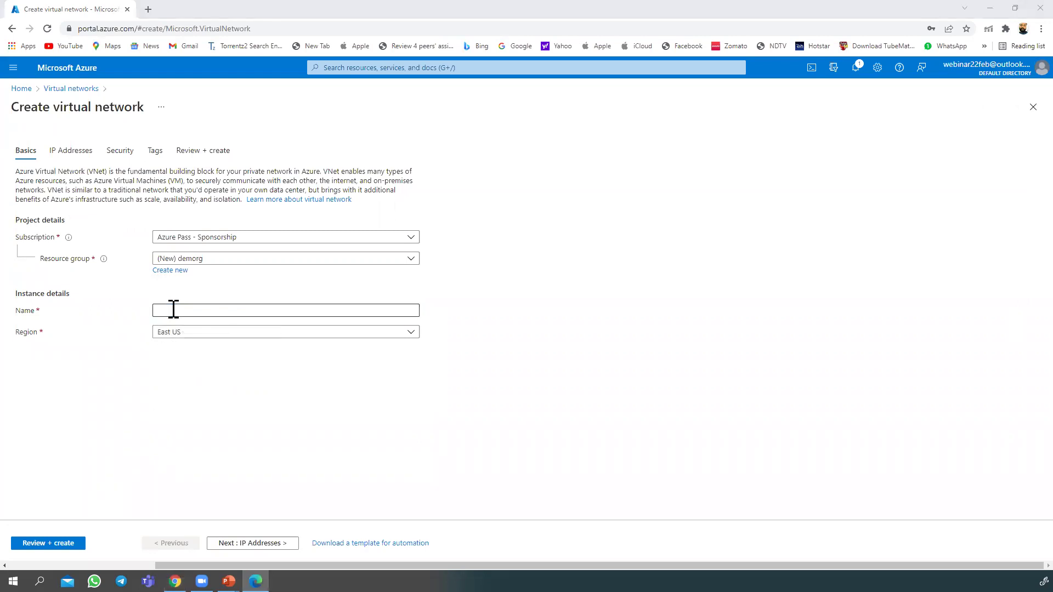
click(158, 312)
text(vnet1)
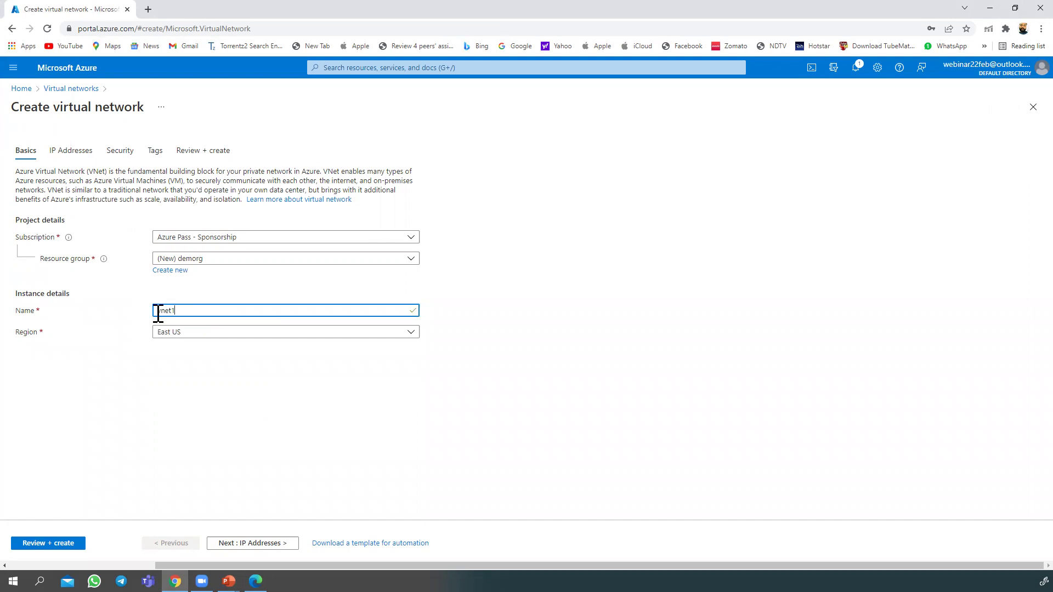
click(56, 545)
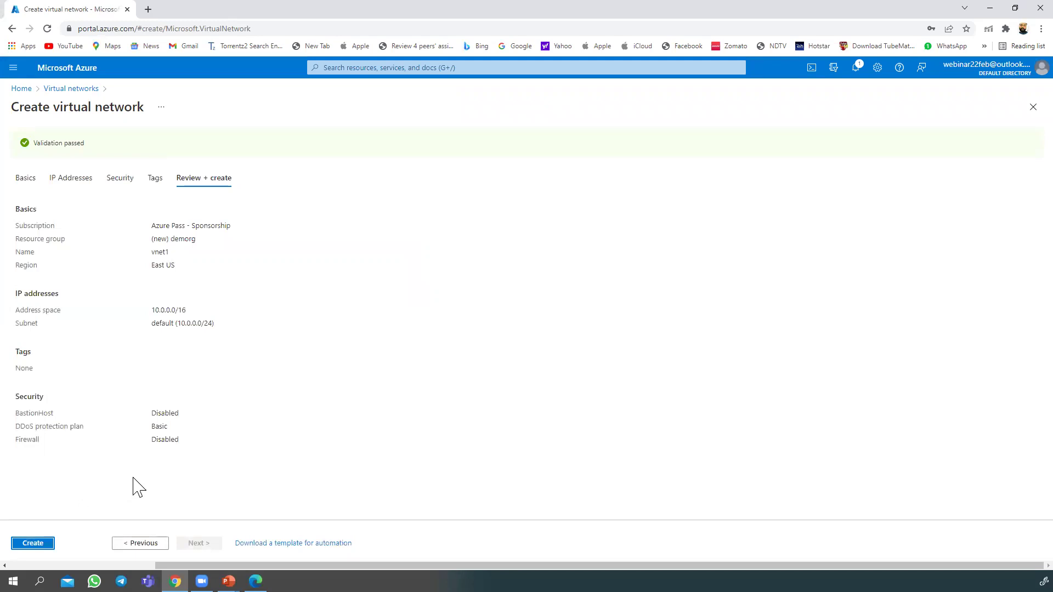
Create the vnet1 virtual network from its validated review page
click(40, 543)
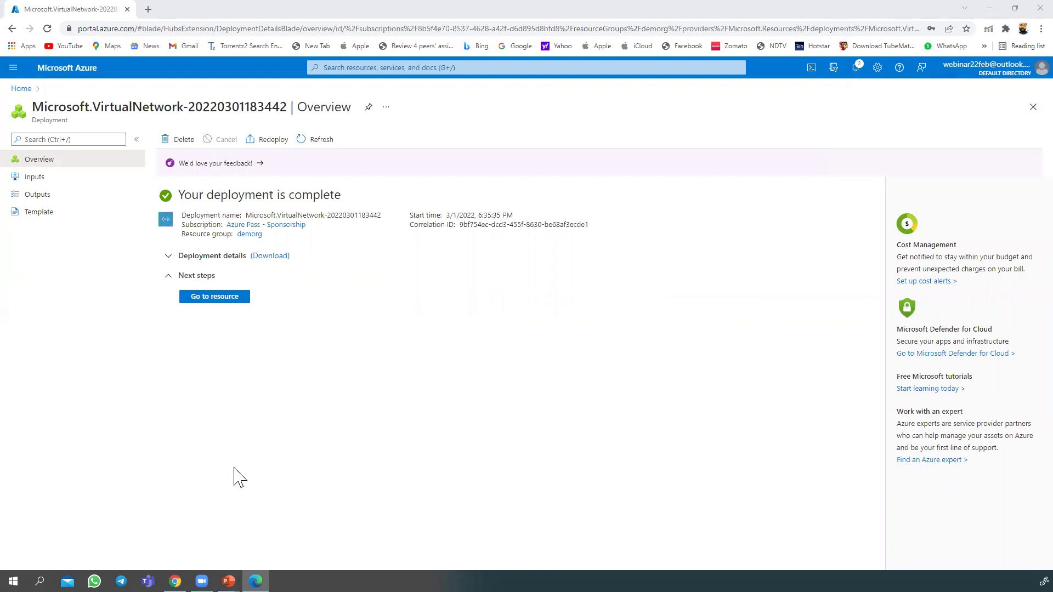
Open the deployed vnet1 overview, then go to the Virtual machines list through search
click(224, 299)
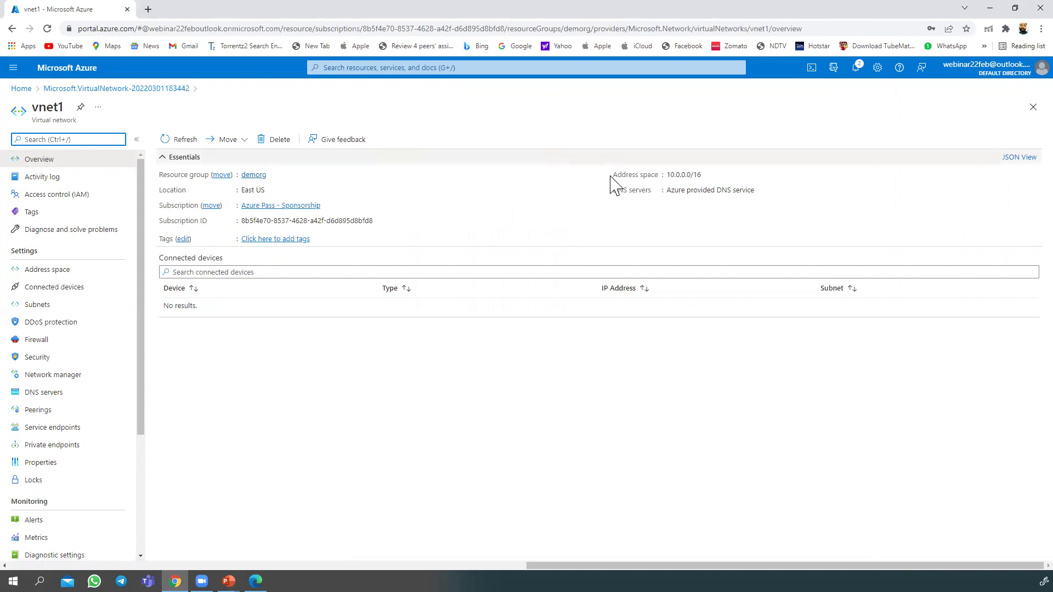
click(171, 145)
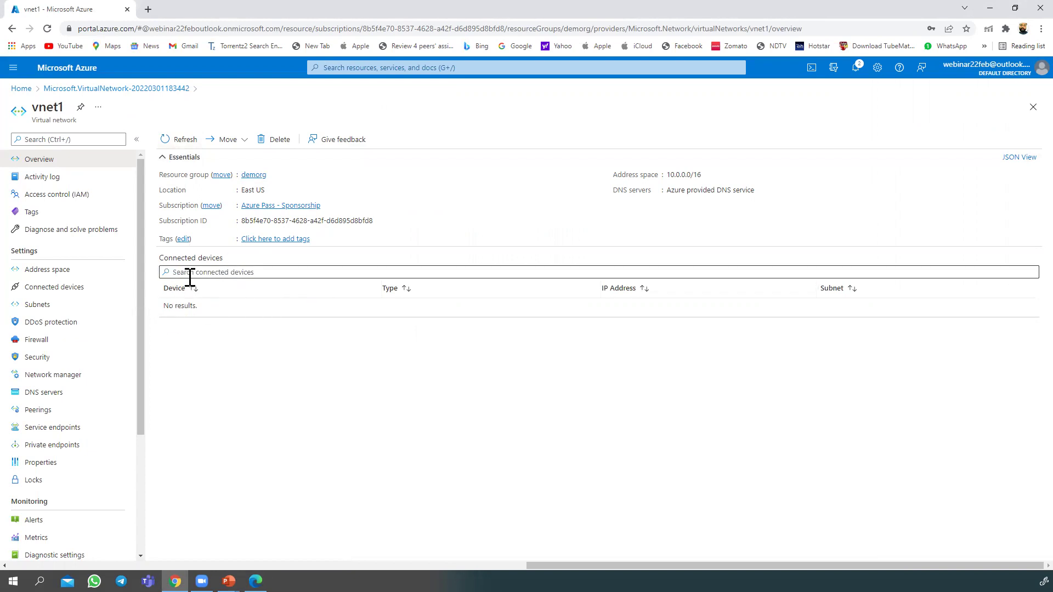
click(441, 71)
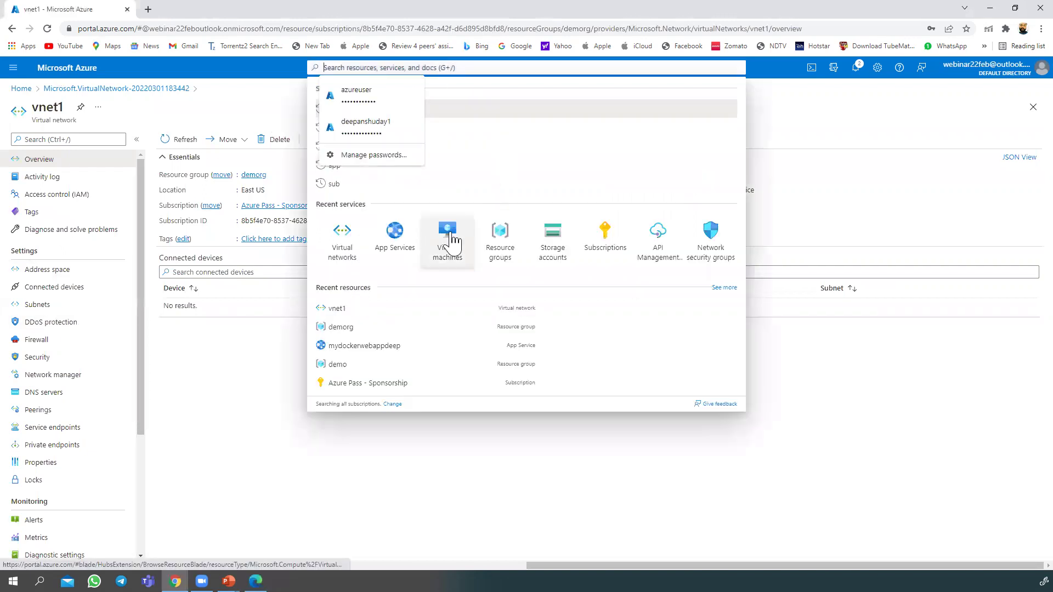
click(450, 237)
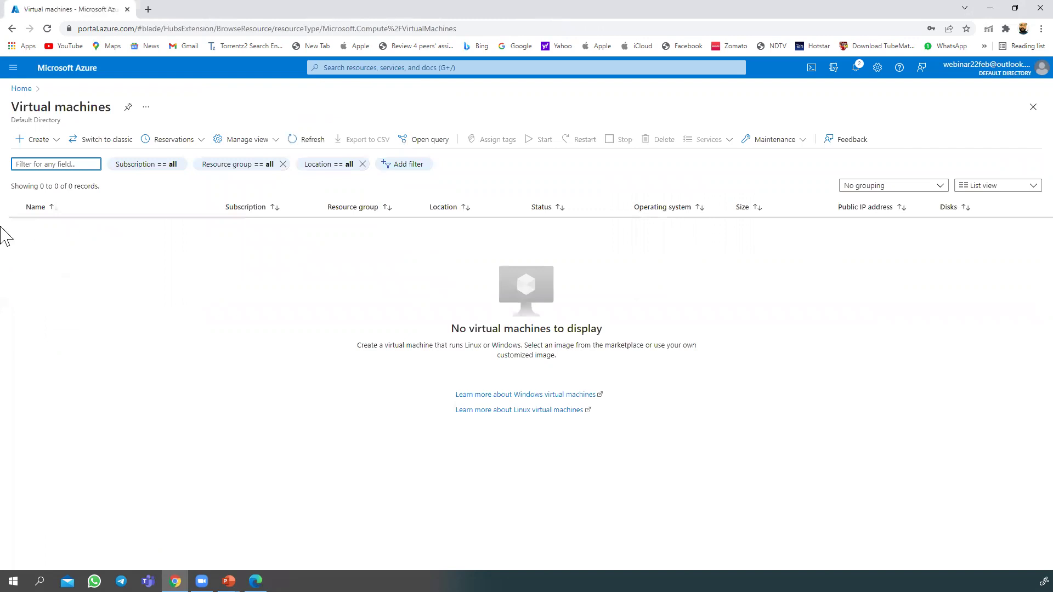
Start a new Azure virtual machine named vm1 in resource group demorg
click(39, 140)
click(47, 158)
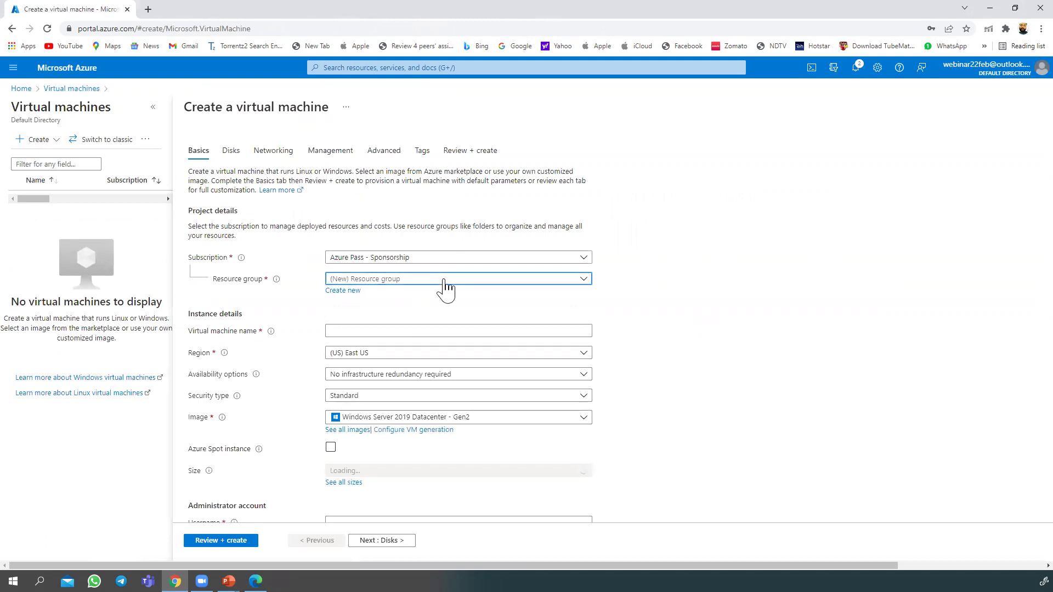
click(444, 280)
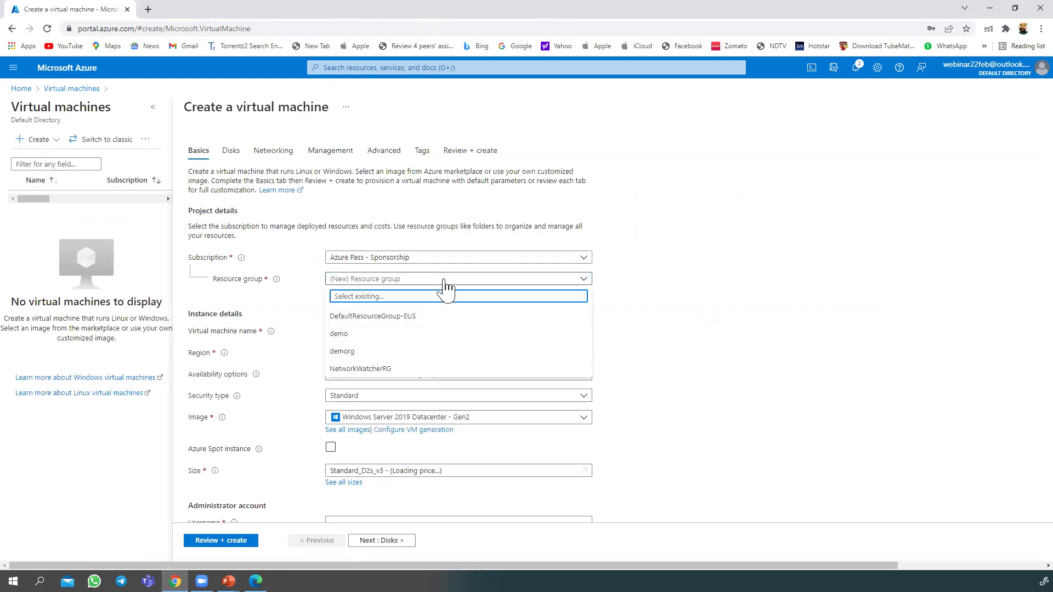
click(350, 352)
click(366, 330)
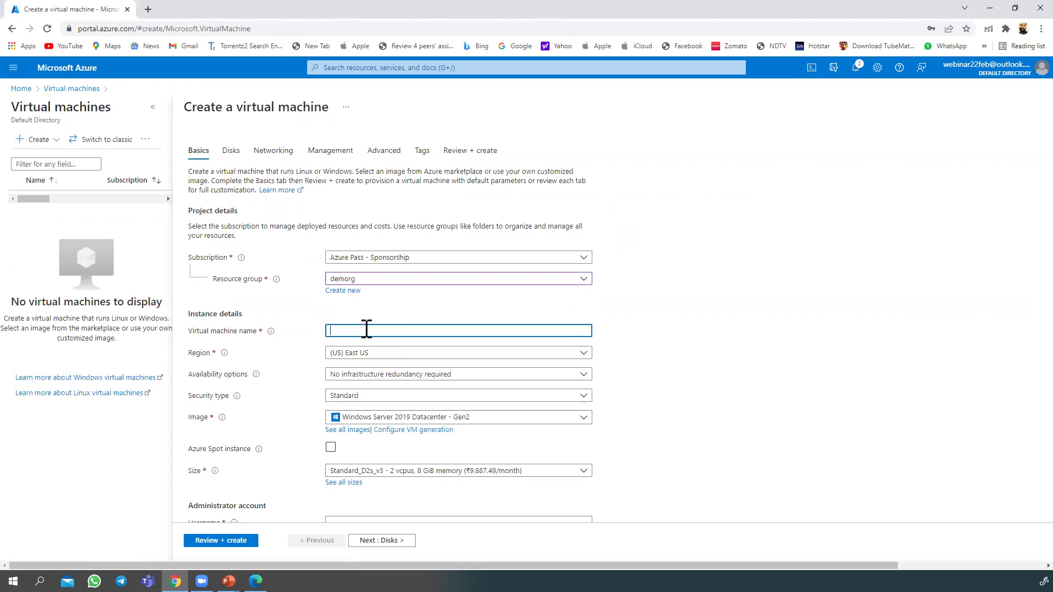
text(vm1)
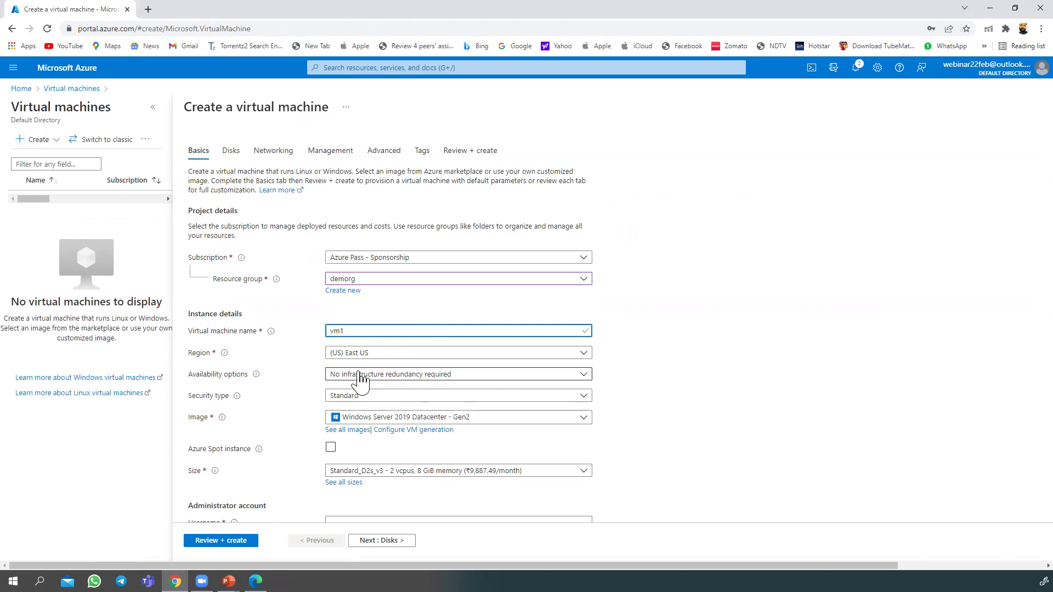
scroll(360, 378, down, 1)
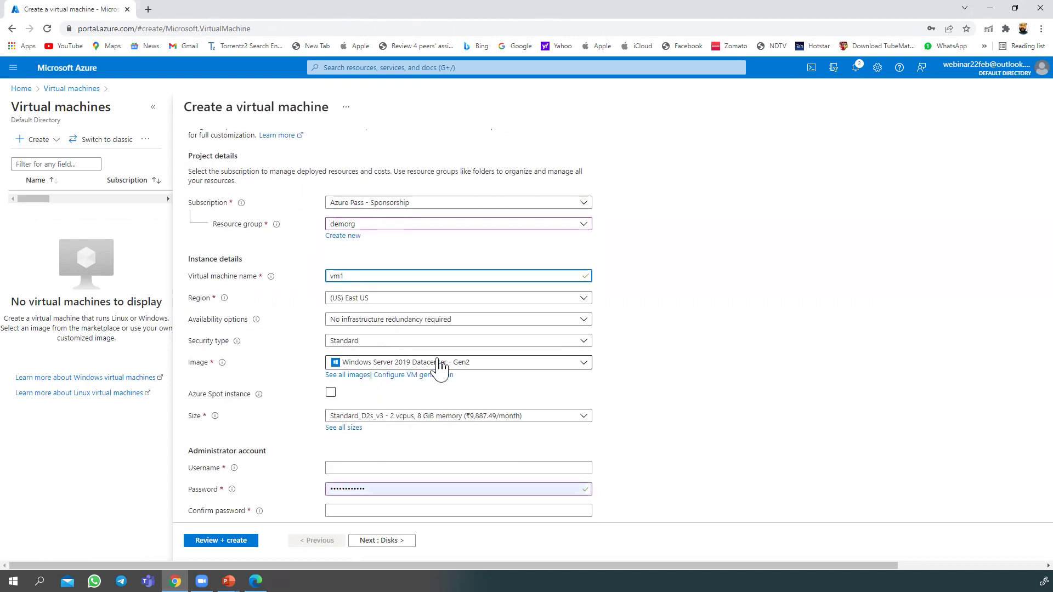
scroll(434, 346, down, 1)
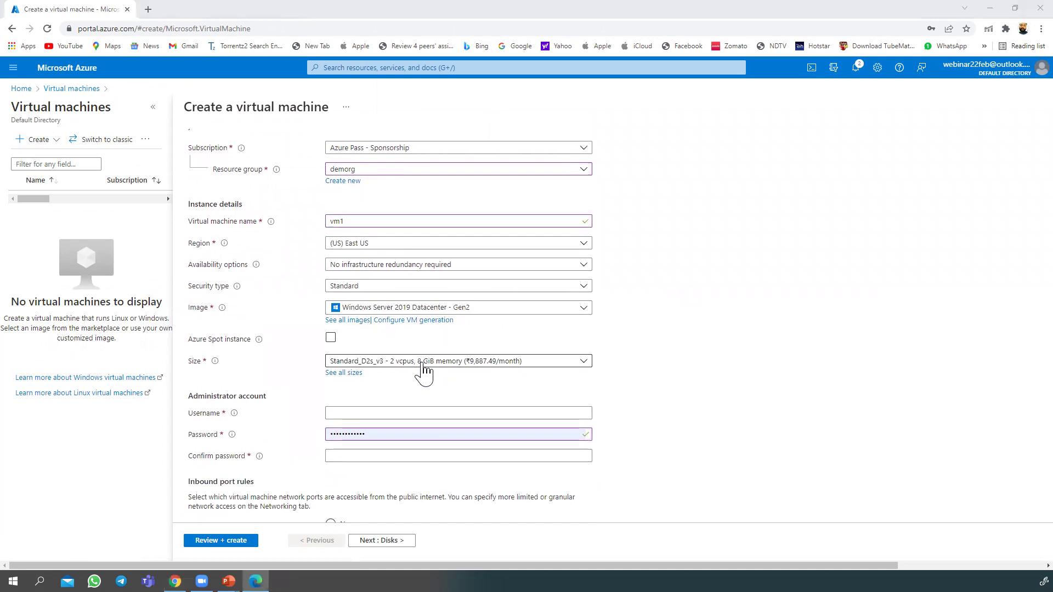
Enter the administrator username, password and matching confirmation, keeping RDP (3389) inbound access
click(441, 414)
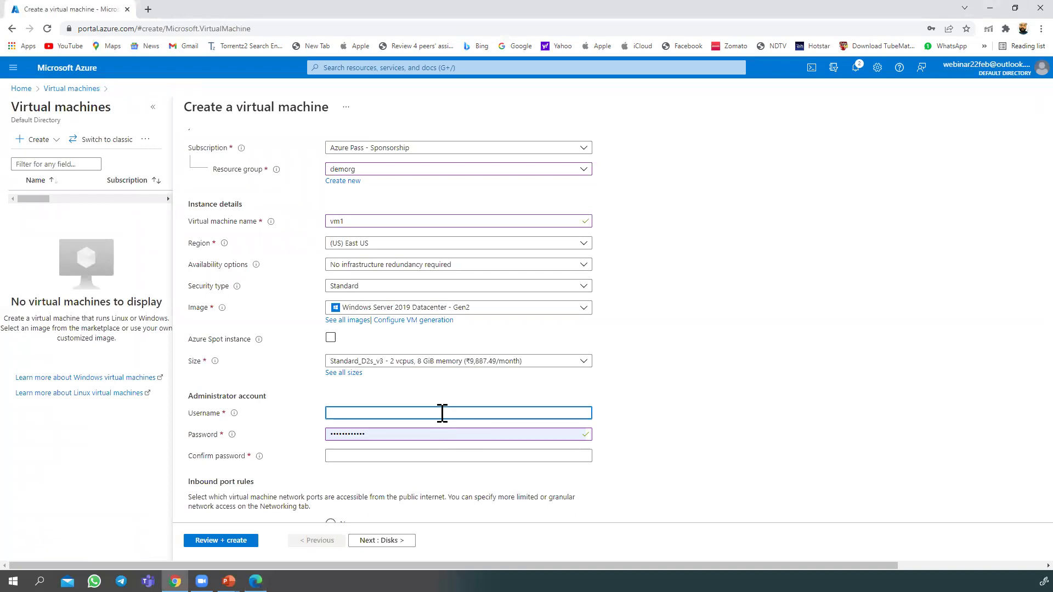
text(deepa)
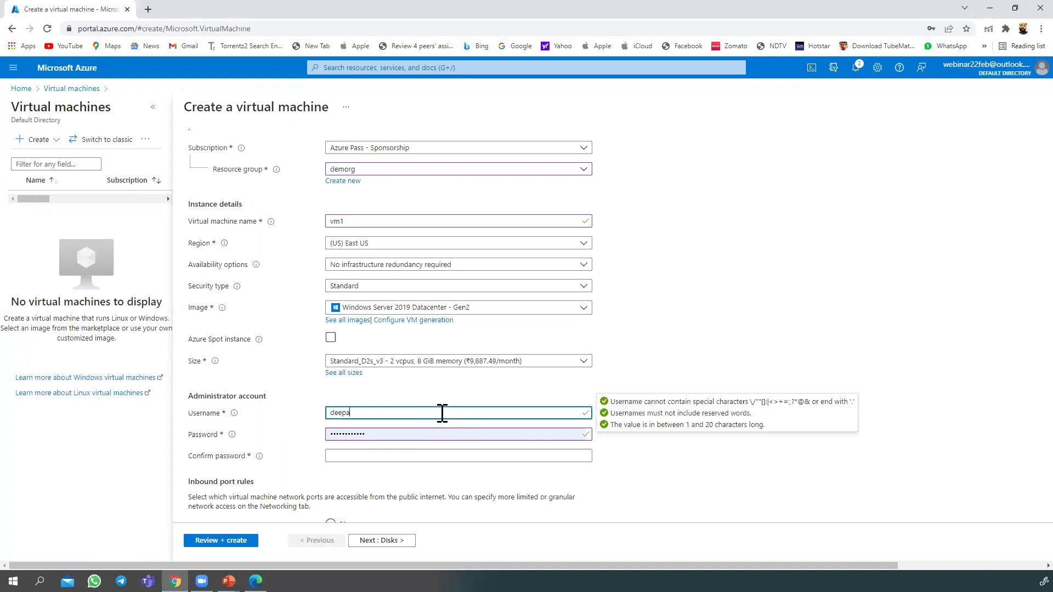
text(nshu)
click(423, 439)
key(BackSpace)
text(•••)
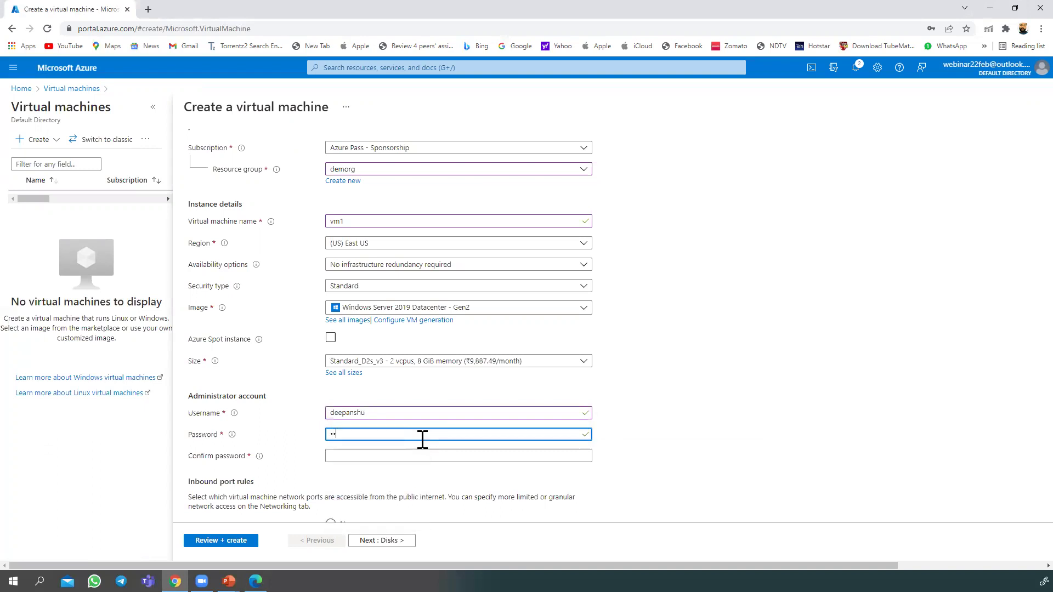
text(••)
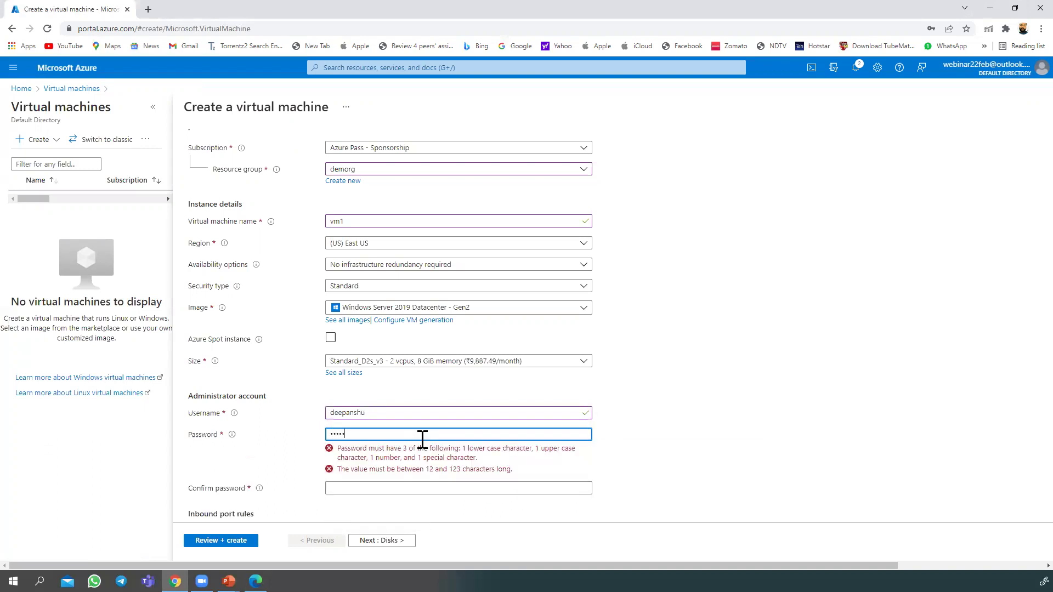
key(BackSpace)
key(BackSpace)
key(BackSpace)
key(BackSpace)
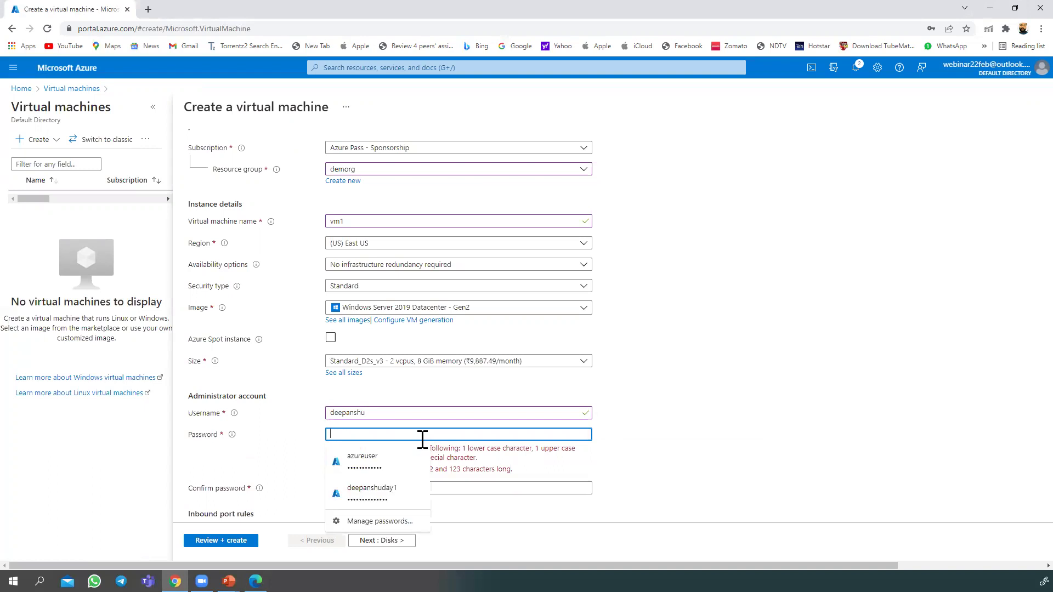
text(•••••)
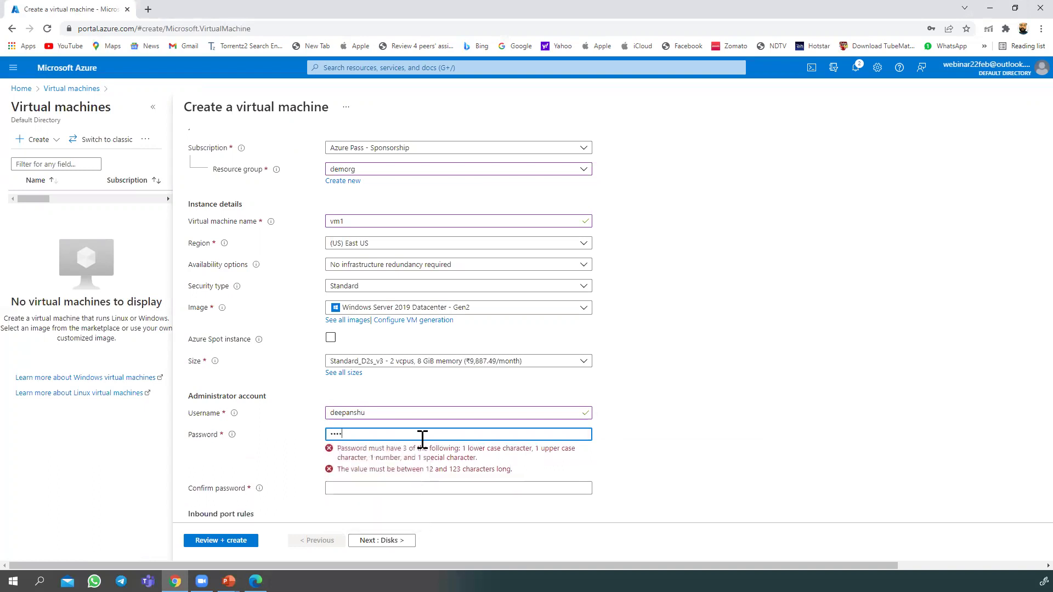
text(••••••)
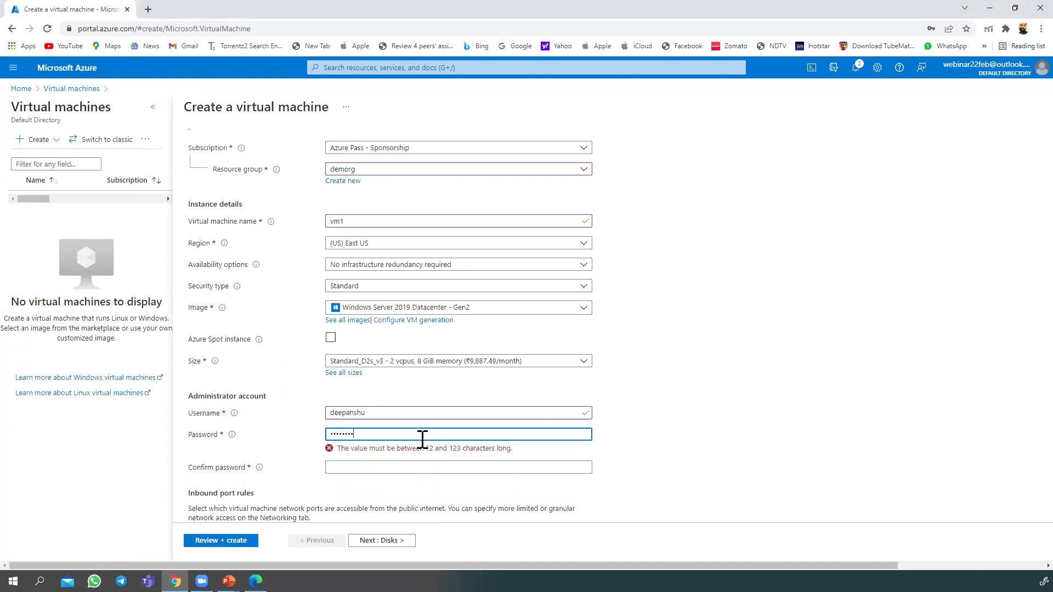
text(•••)
key(Tab)
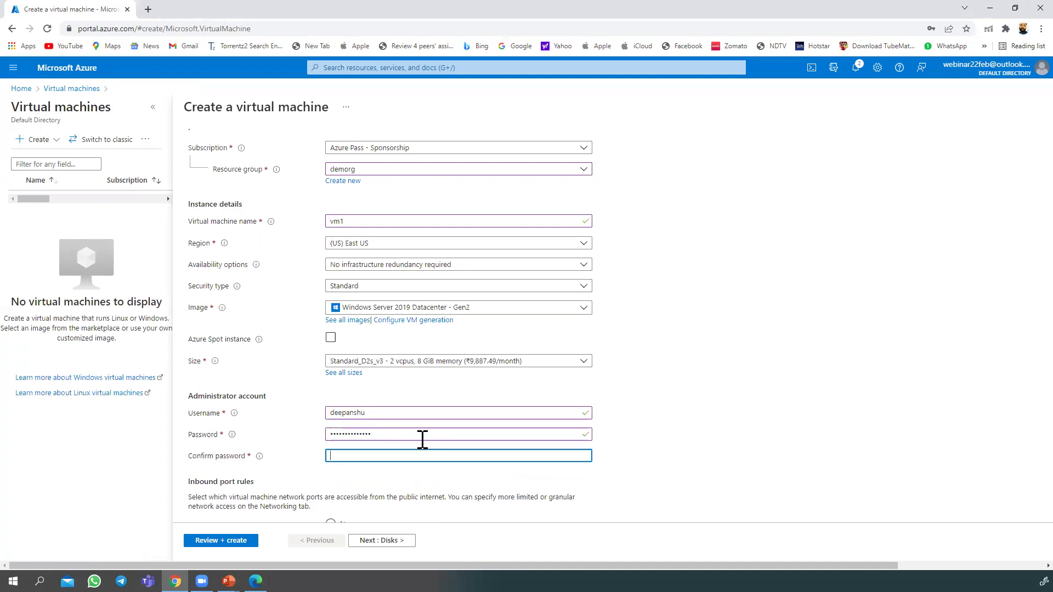
text(••••••••••)
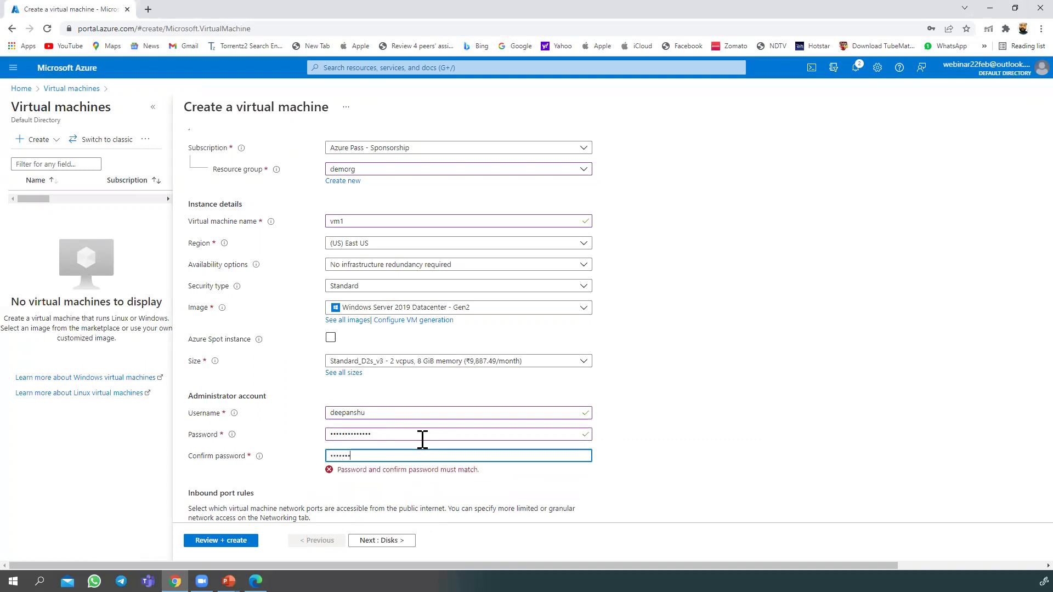
text(•••)
scroll(423, 439, down, 2)
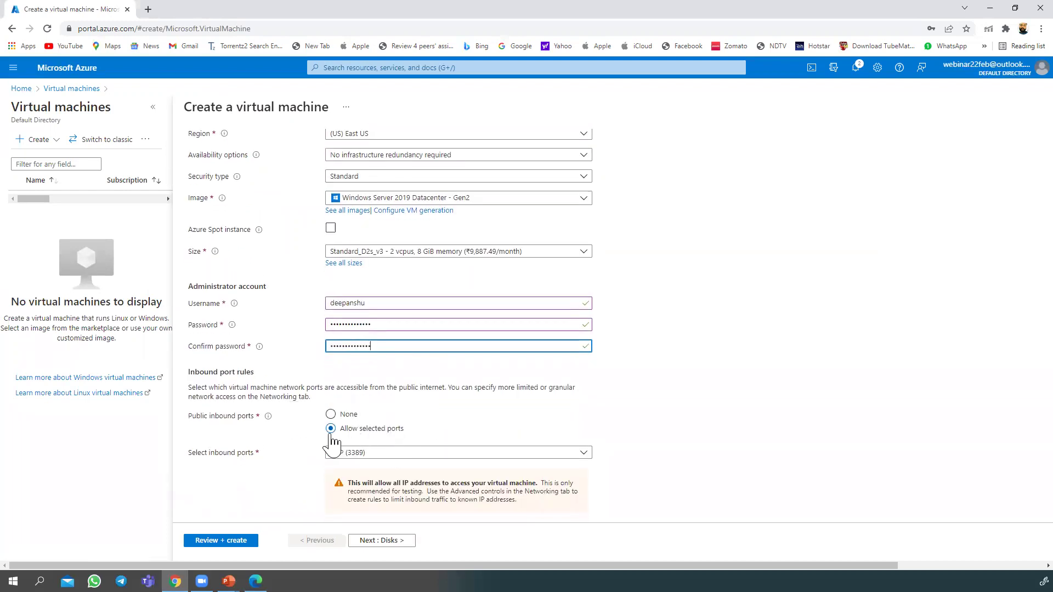
scroll(333, 442, down, 1)
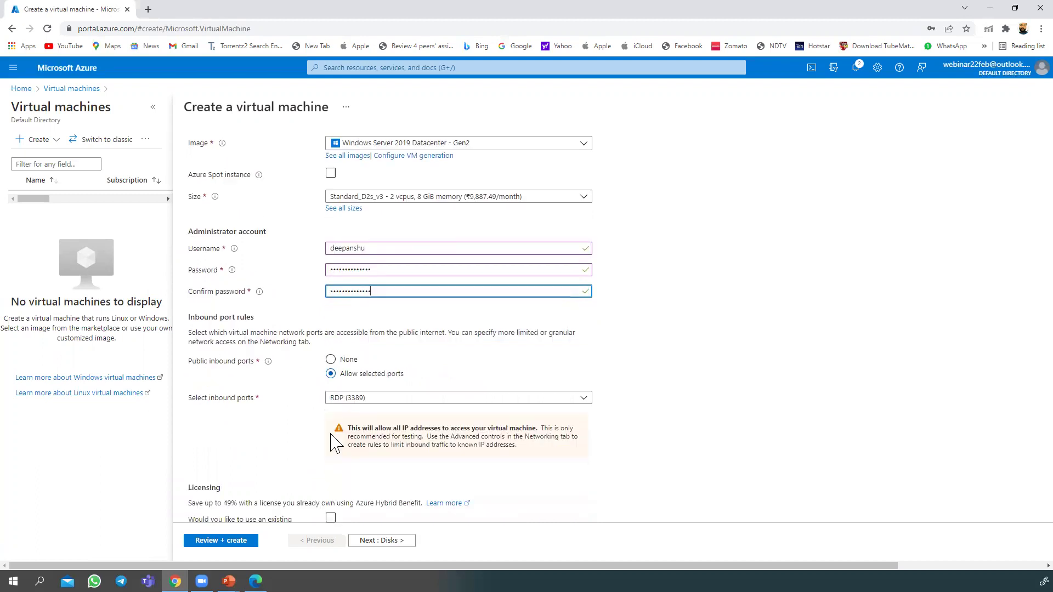
scroll(336, 443, up, 5)
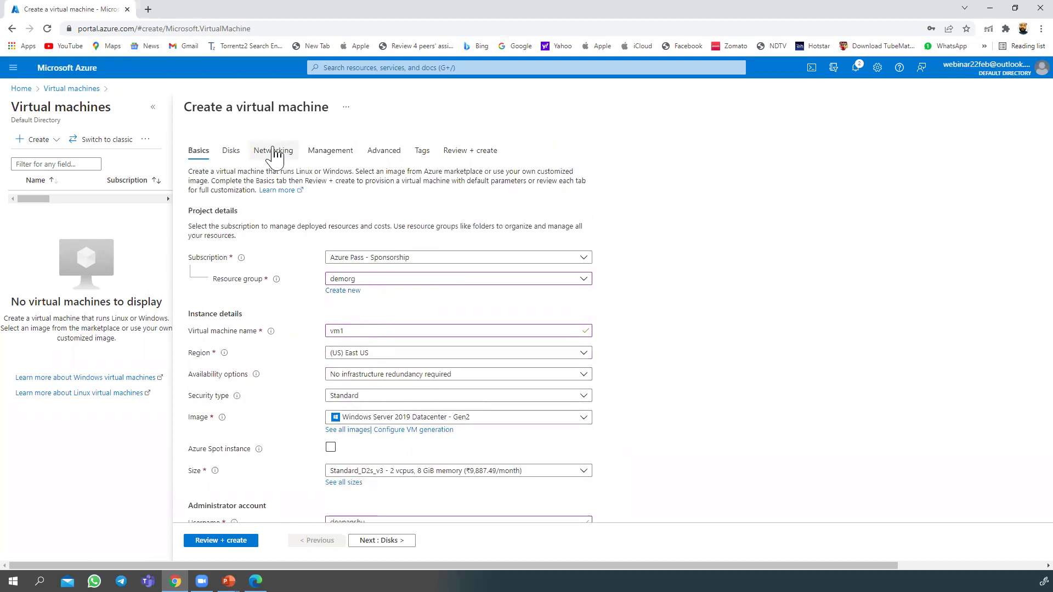
On vm1's Networking tab, filter the virtual network list for vnet1
click(273, 151)
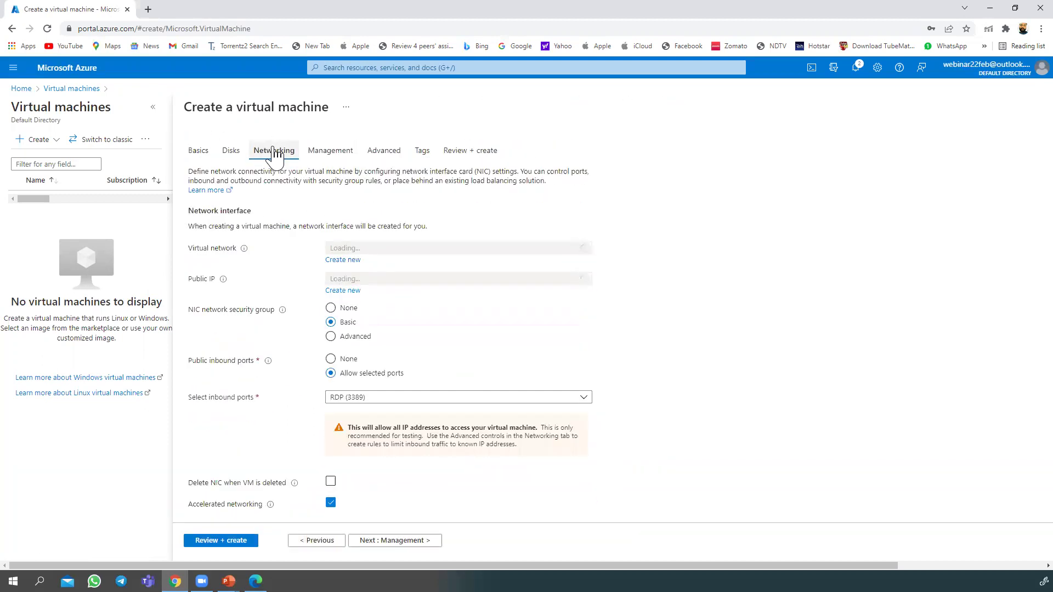
click(416, 248)
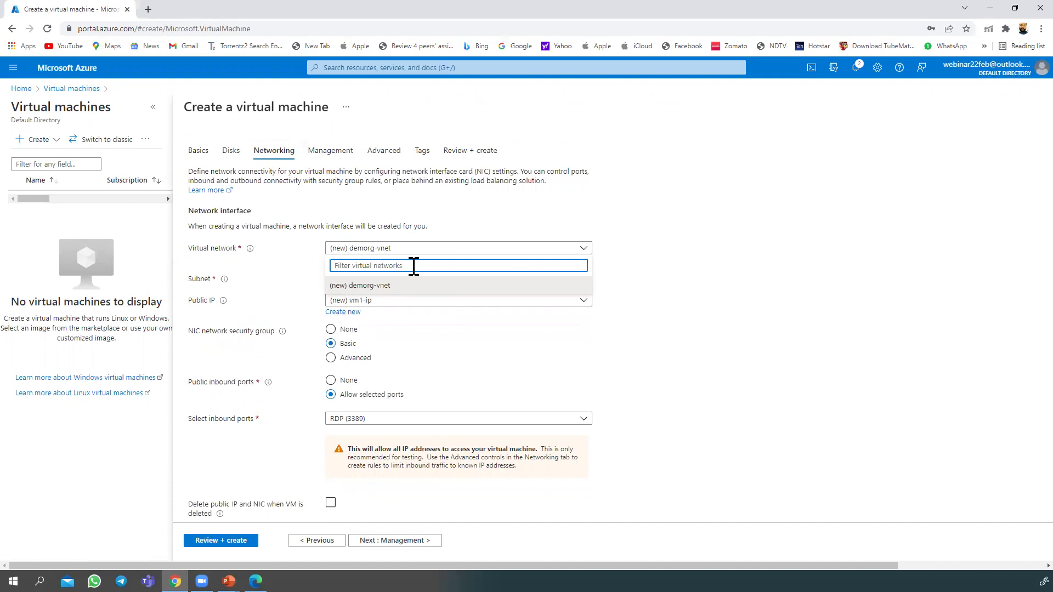
text(vnet1)
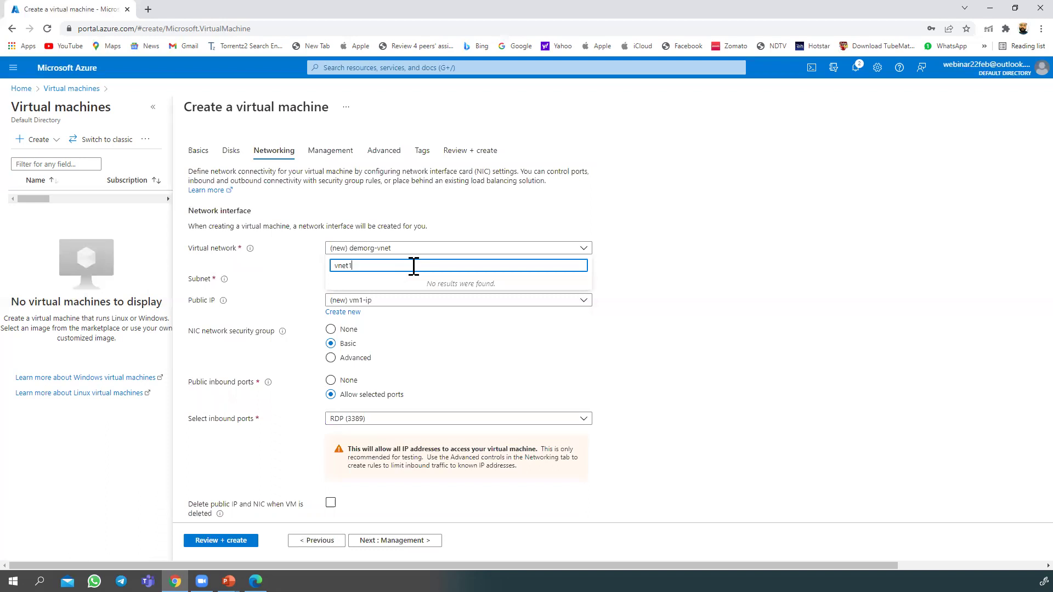
key(BackSpace)
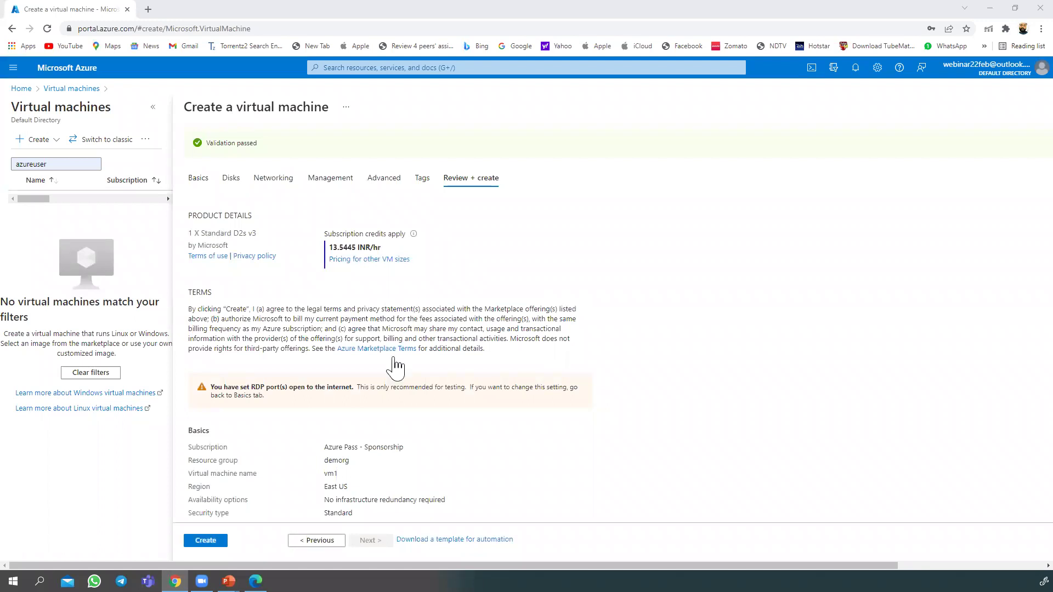
Create the vm1 virtual machine from the review page
scroll(317, 438, down, 1)
scroll(317, 439, down, 2)
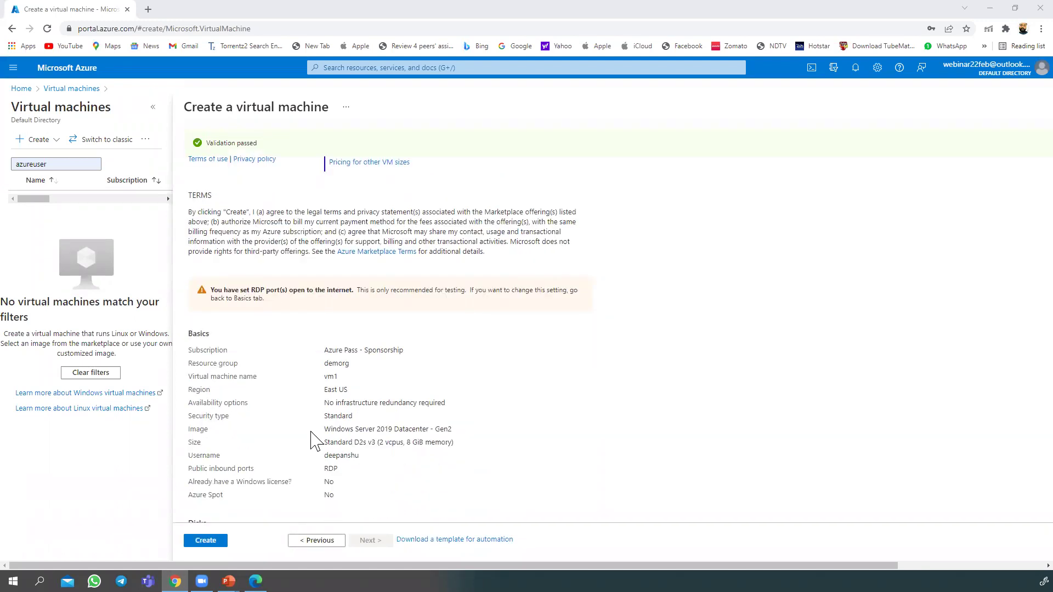
click(220, 542)
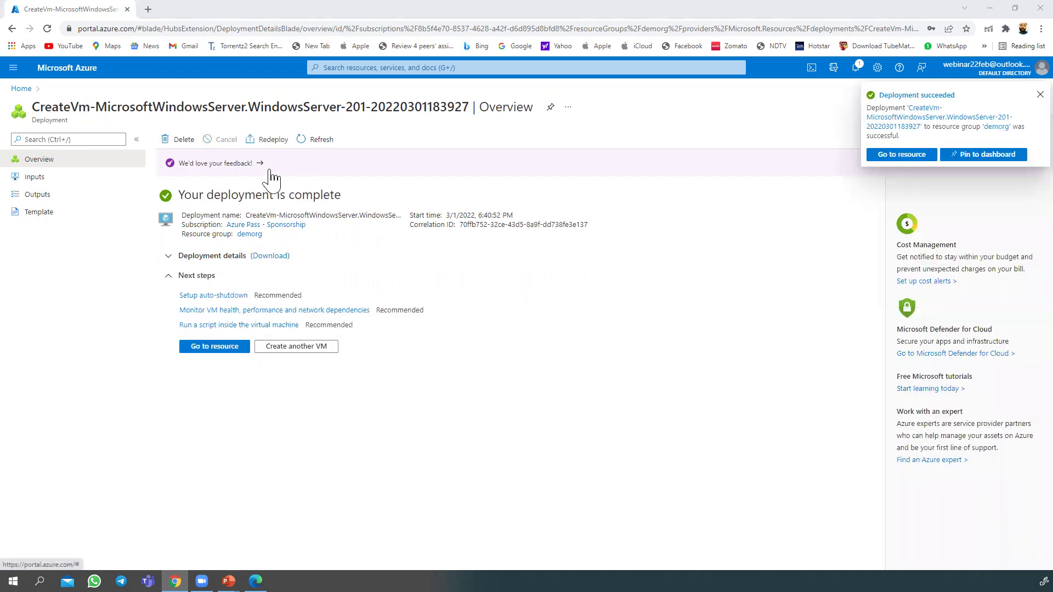
Start another virtual machine, vm2, in resource group demorg
click(307, 350)
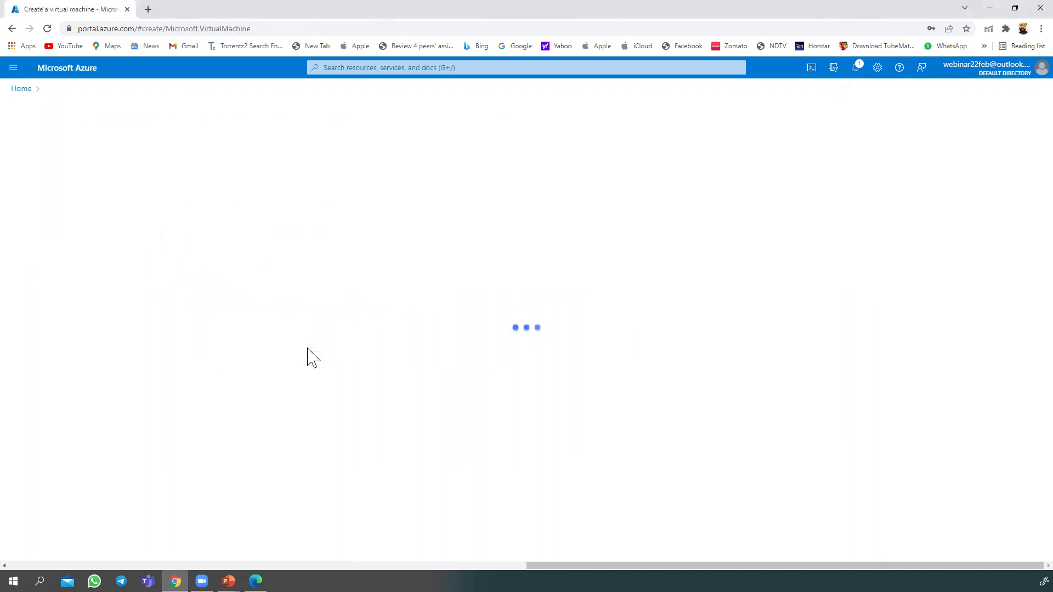
click(237, 280)
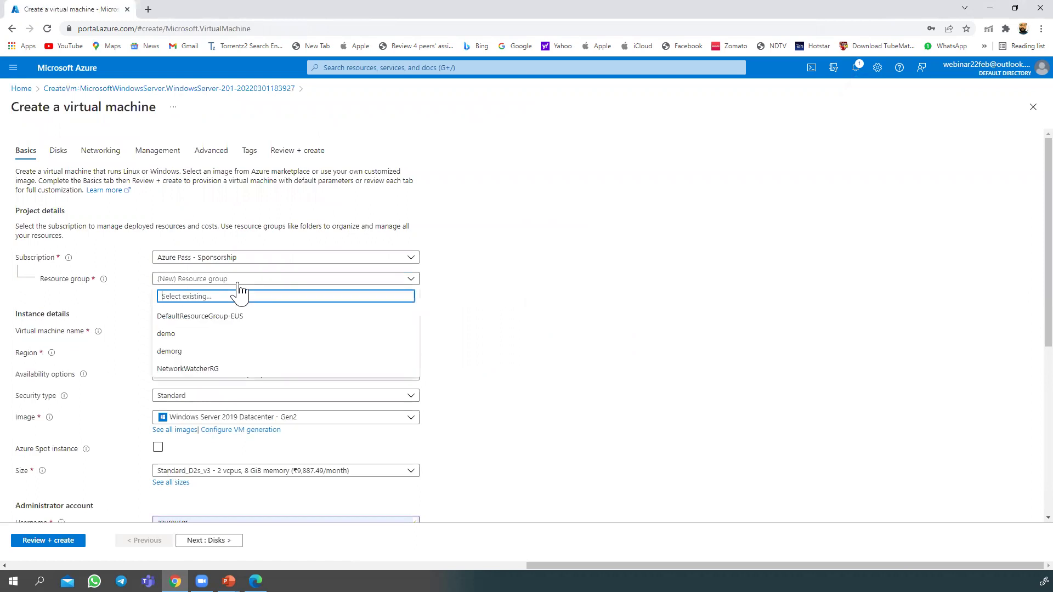
click(188, 352)
click(217, 332)
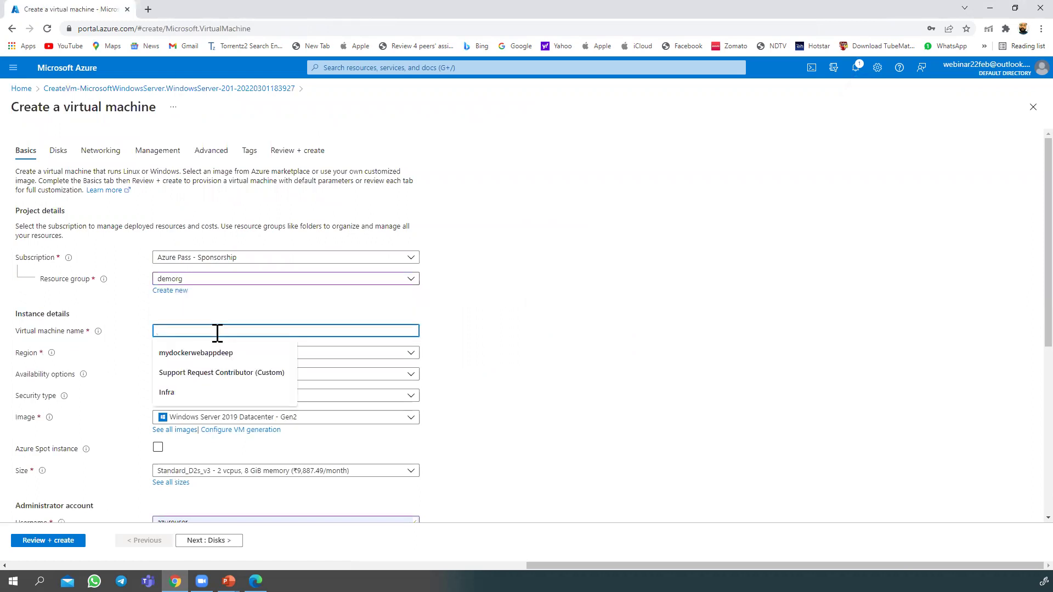
text(vm2)
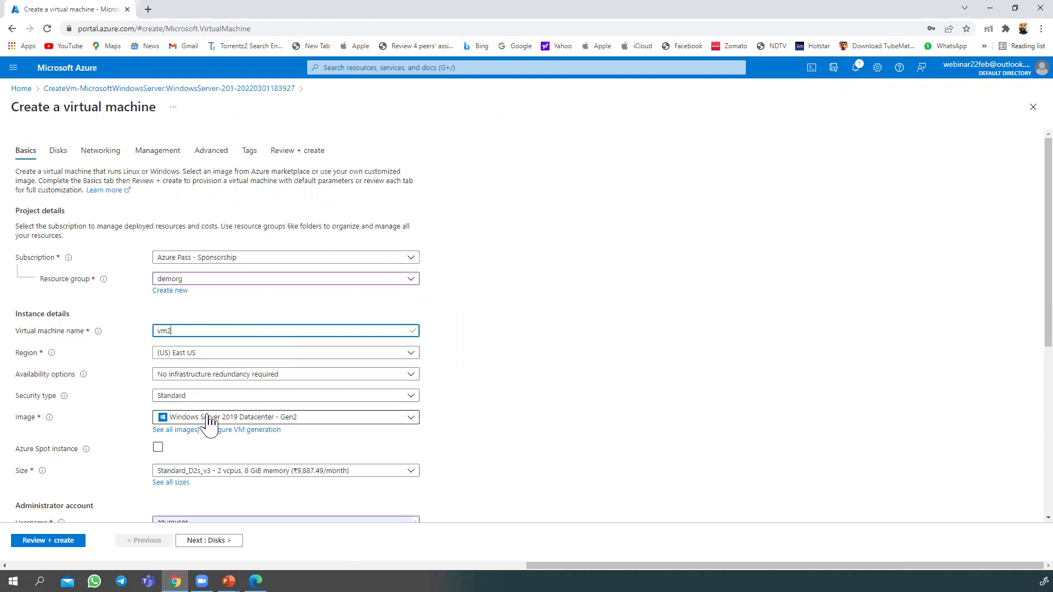
scroll(219, 433, down, 1)
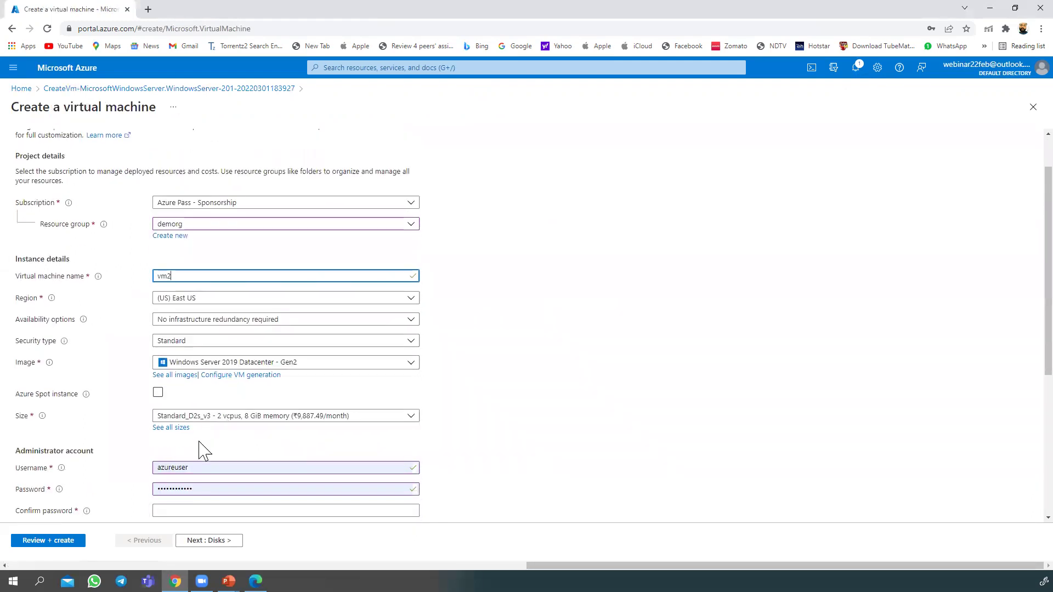
Replace the administrator username and enter the password and its confirmation for vm2
click(210, 473)
key(BackSpace)
key(BackSpace)
key(BackSpace)
key(BackSpace)
key(BackSpace)
key(BackSpace)
key(BackSpace)
key(BackSpace)
key(BackSpace)
text(deepanshu)
click(273, 488)
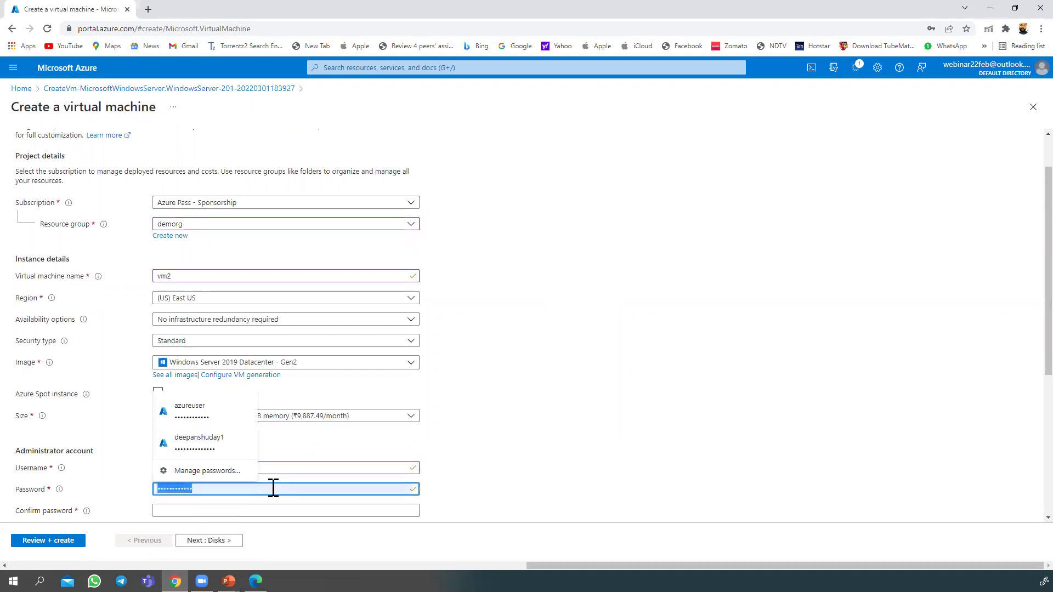
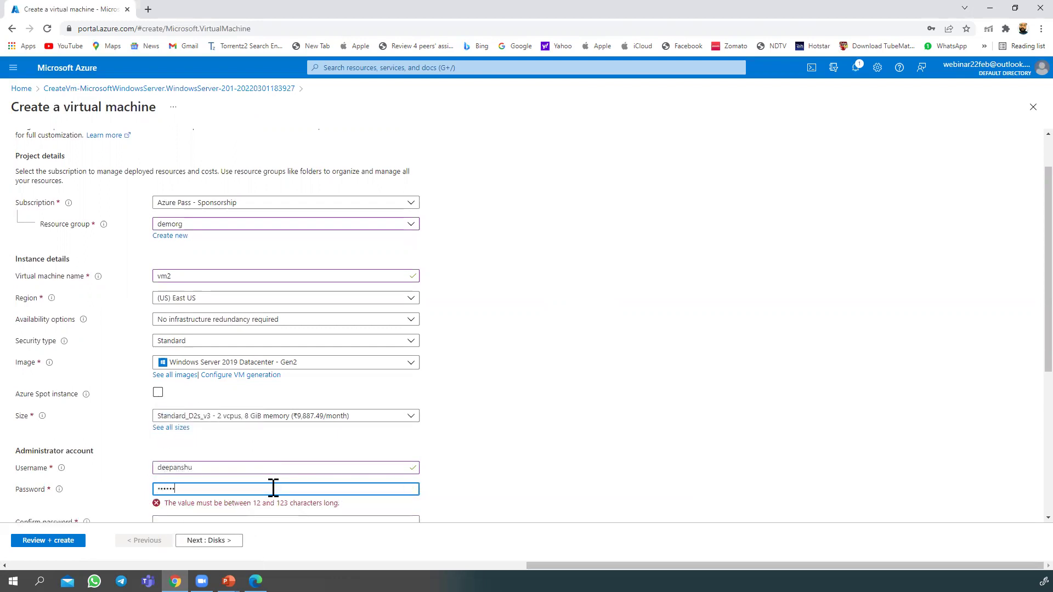
scroll(273, 488, down, 1)
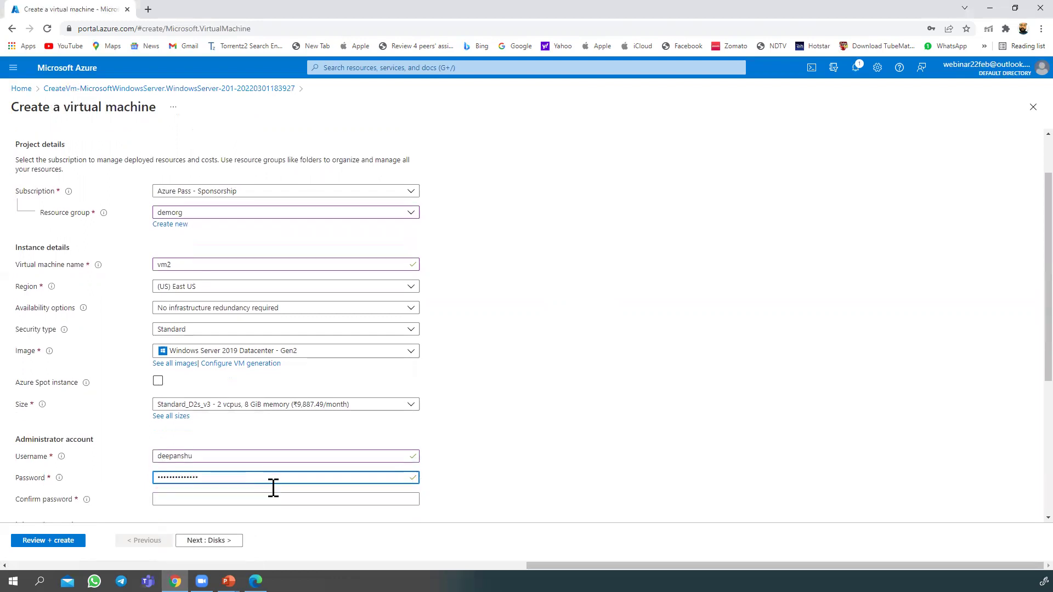
click(287, 458)
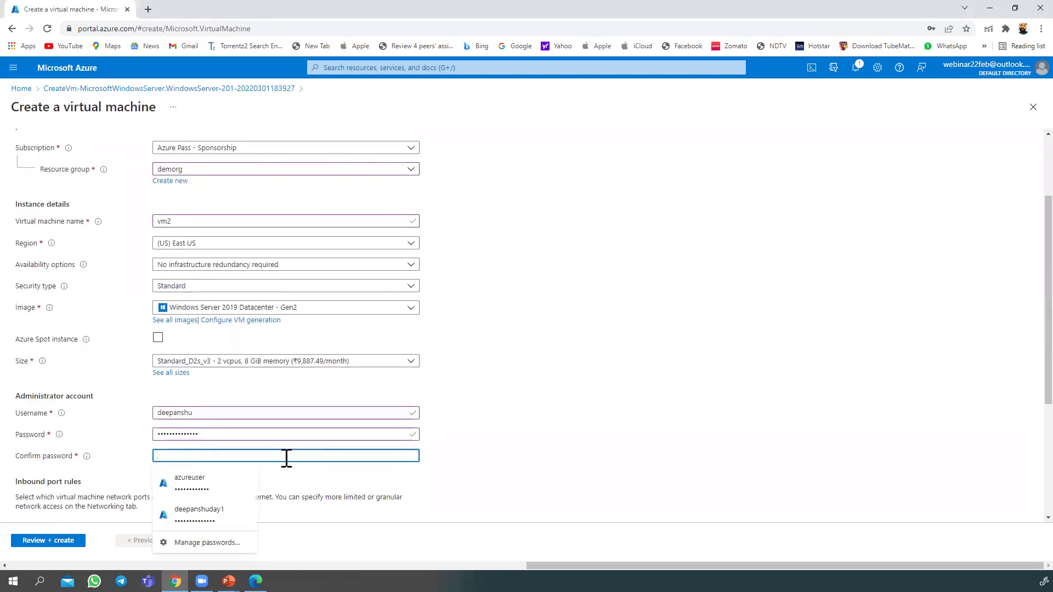
scroll(284, 456, down, 4)
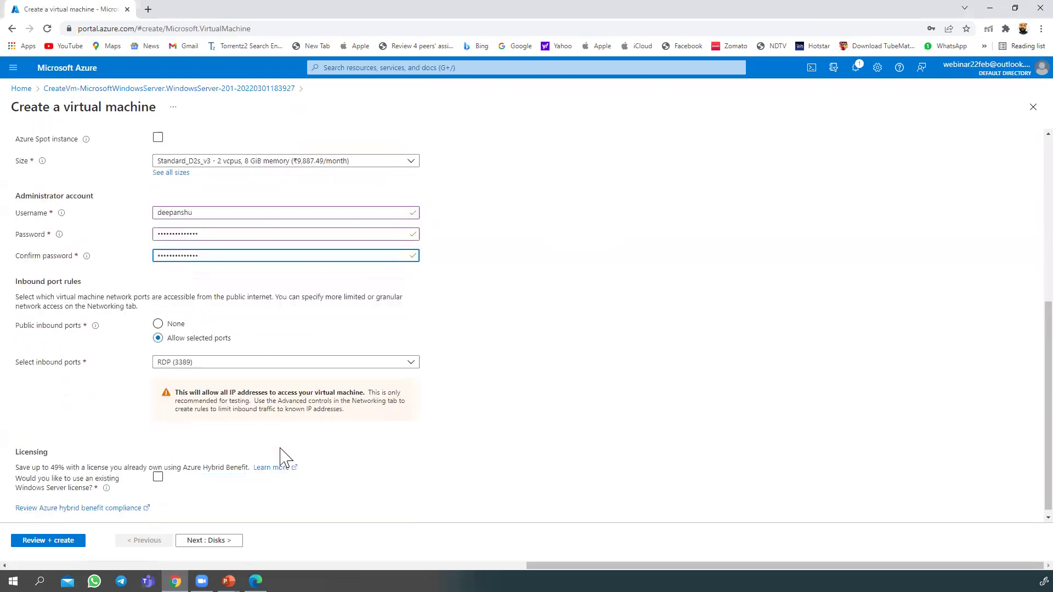
scroll(284, 455, up, 10)
Put vm2 on vnet1 with a new public IP, then send it to Review + create
click(111, 158)
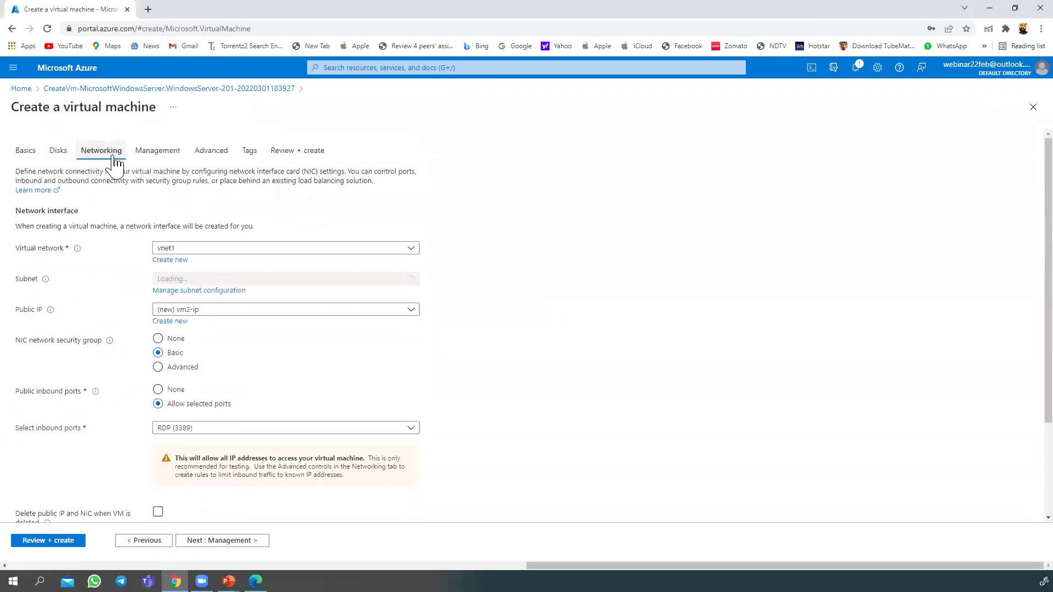
click(213, 249)
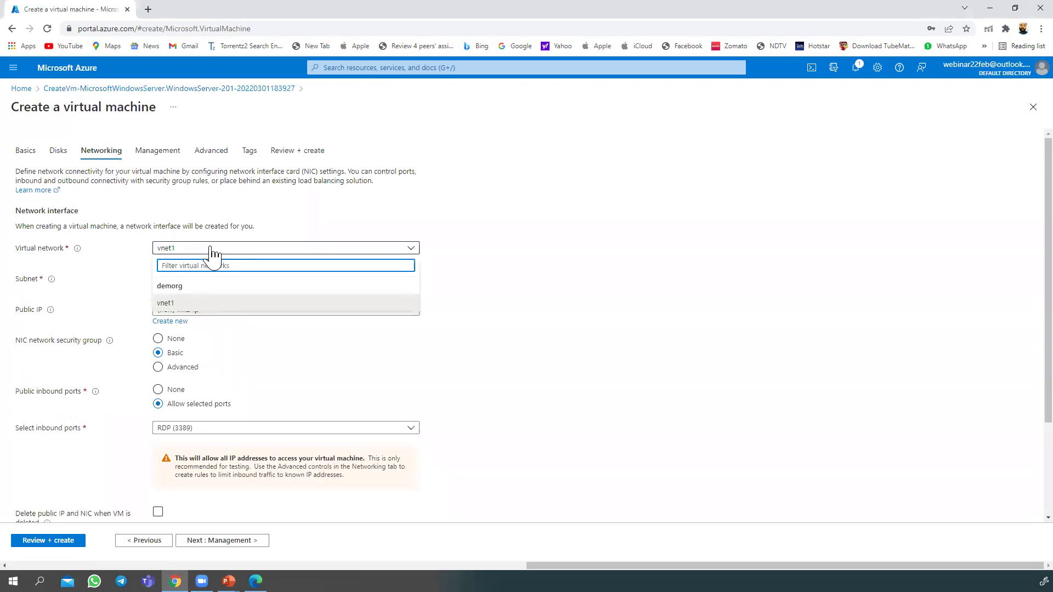
click(172, 302)
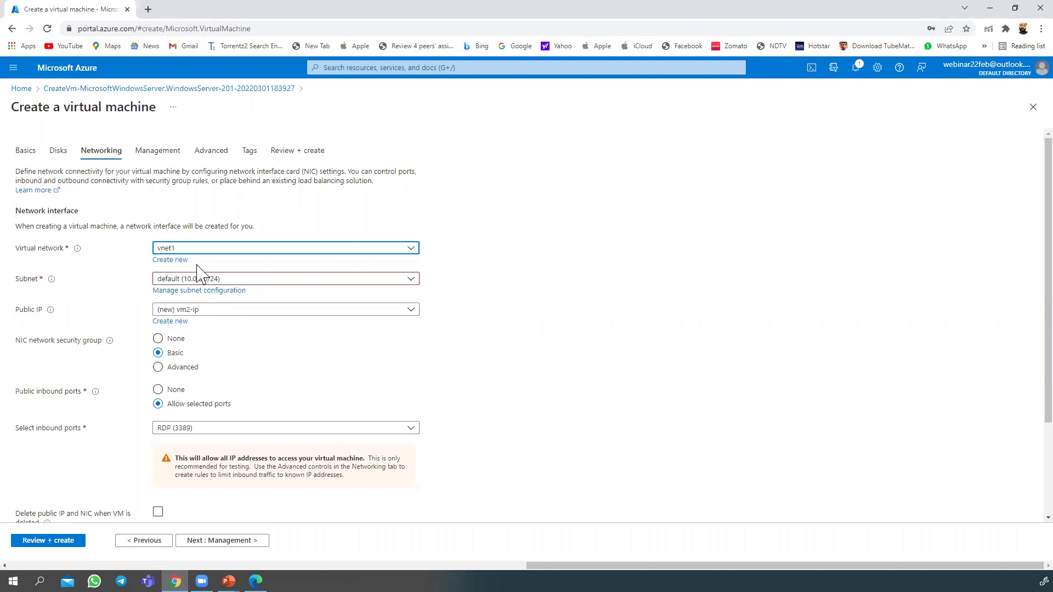
scroll(203, 280, down, 1)
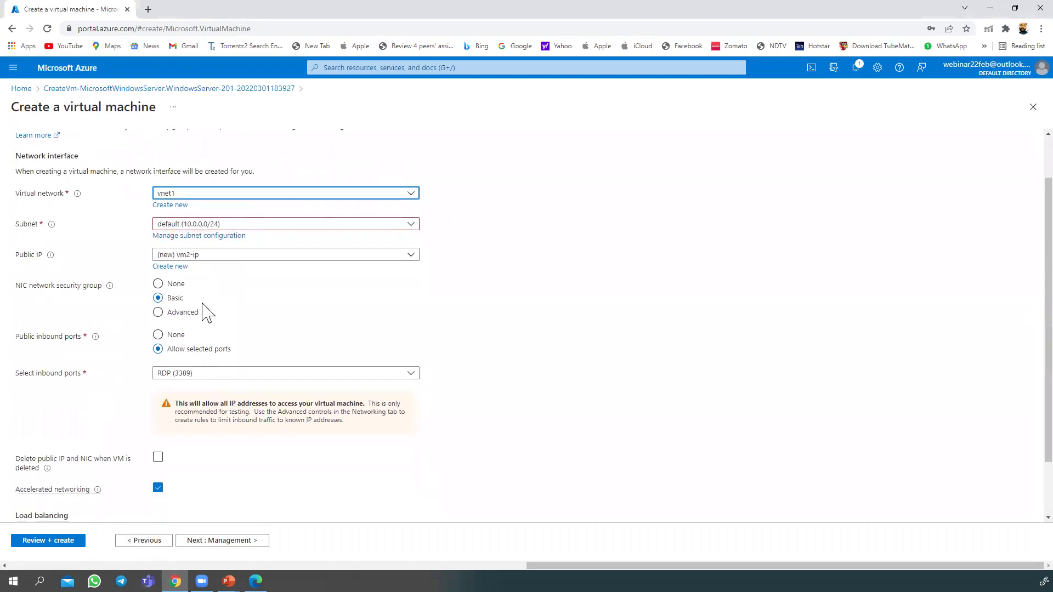
click(256, 259)
click(258, 256)
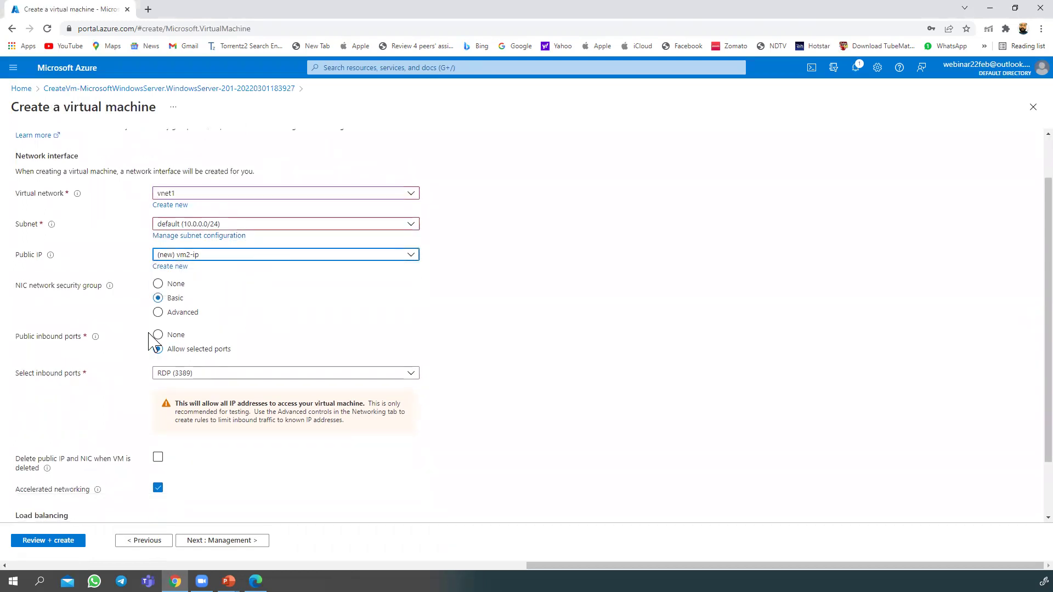
scroll(137, 417, down, 1)
click(48, 541)
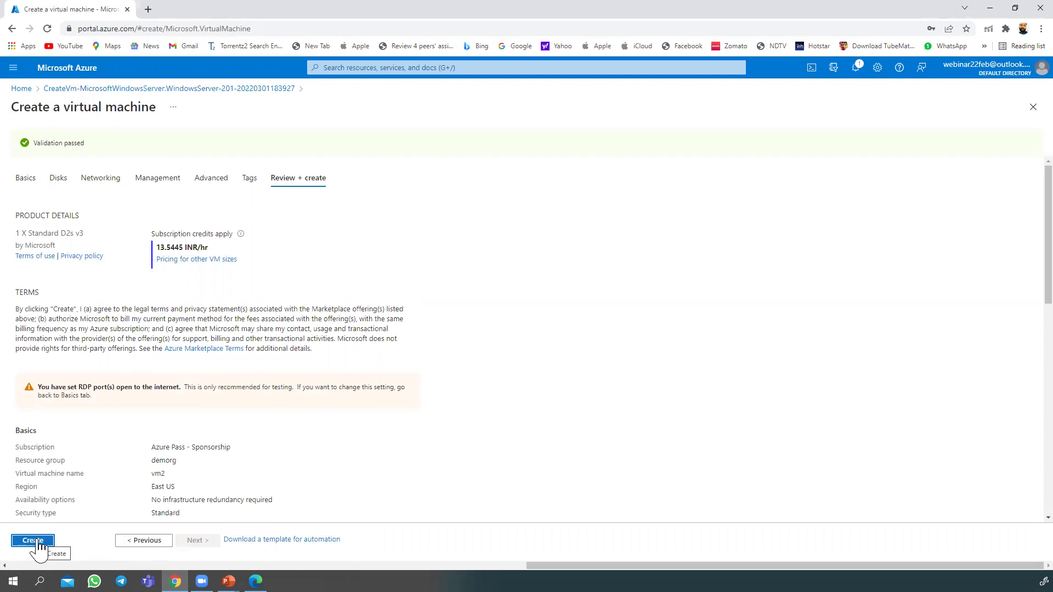
Create the vm2 virtual machine from its validated review page
click(34, 542)
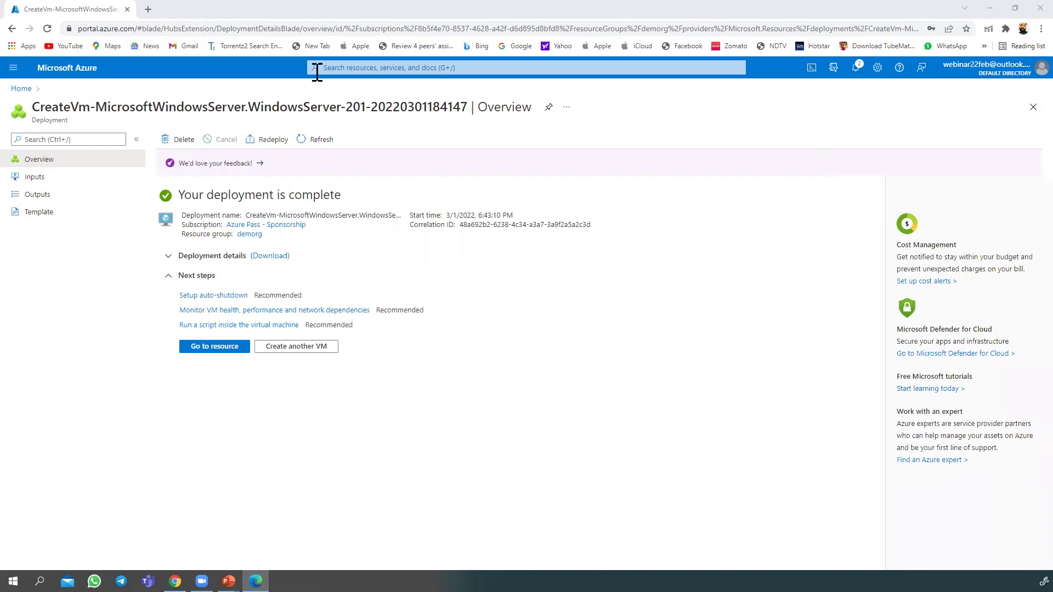
Refresh the Virtual machines list until vm1 and vm2 show Running, then open Virtual networks
click(357, 67)
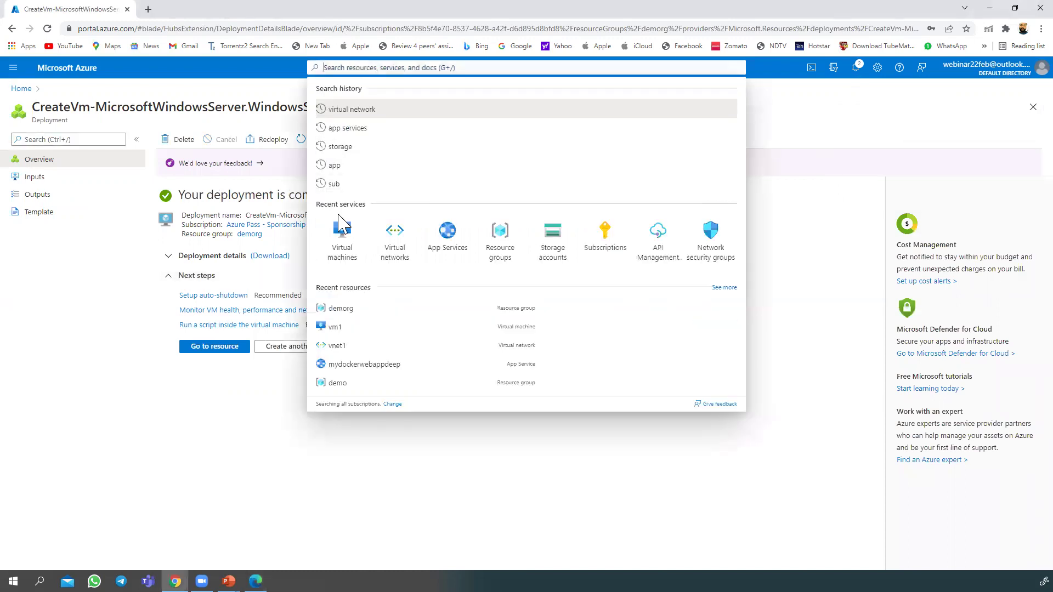
click(344, 233)
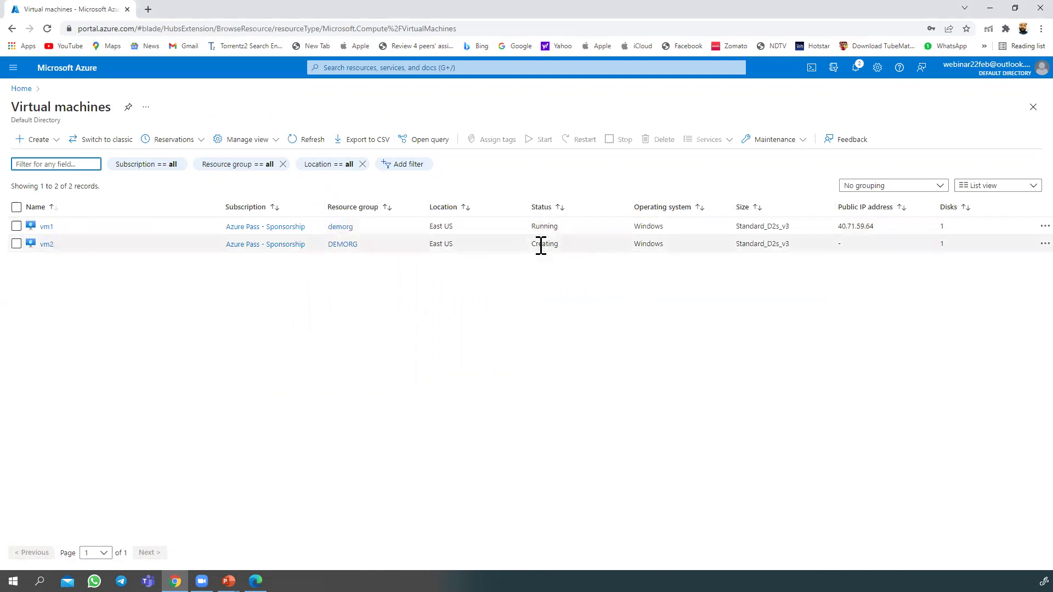
click(48, 29)
click(337, 68)
click(394, 235)
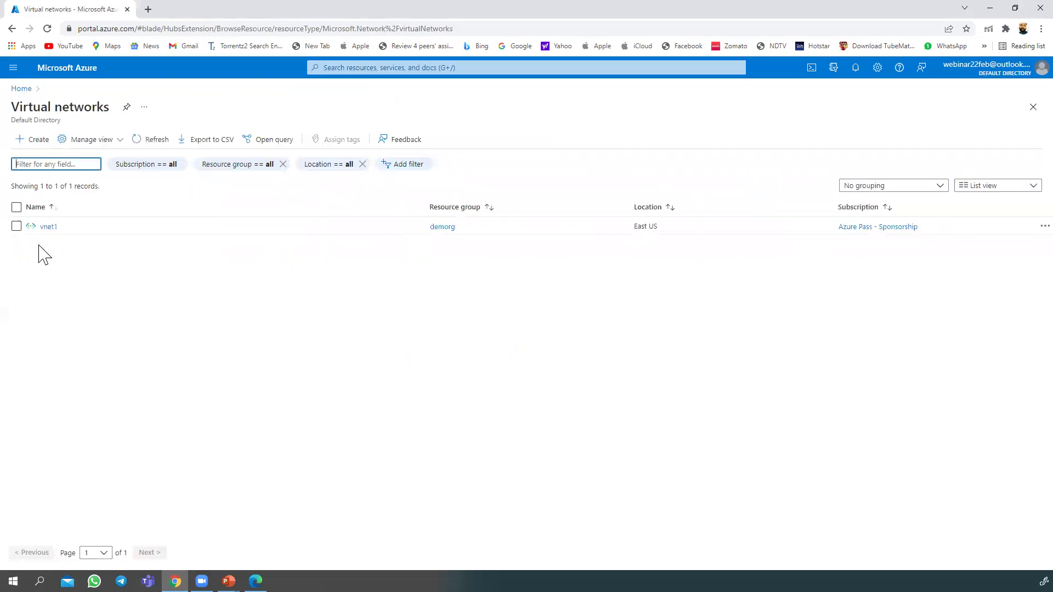
Open vnet1's overview with its two connected interfaces, then the search dropdown of recents
click(45, 228)
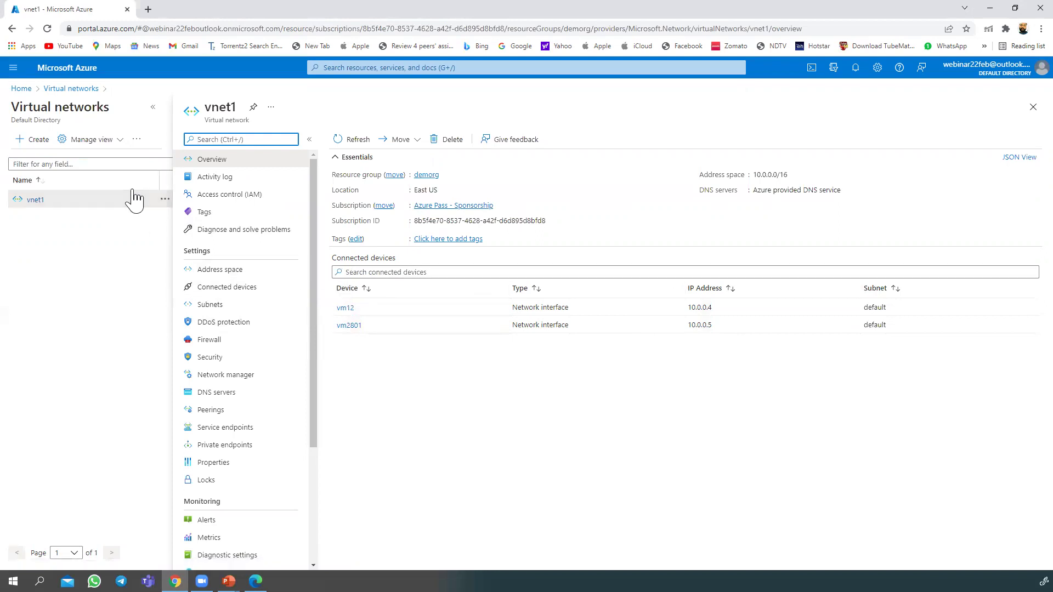
click(383, 67)
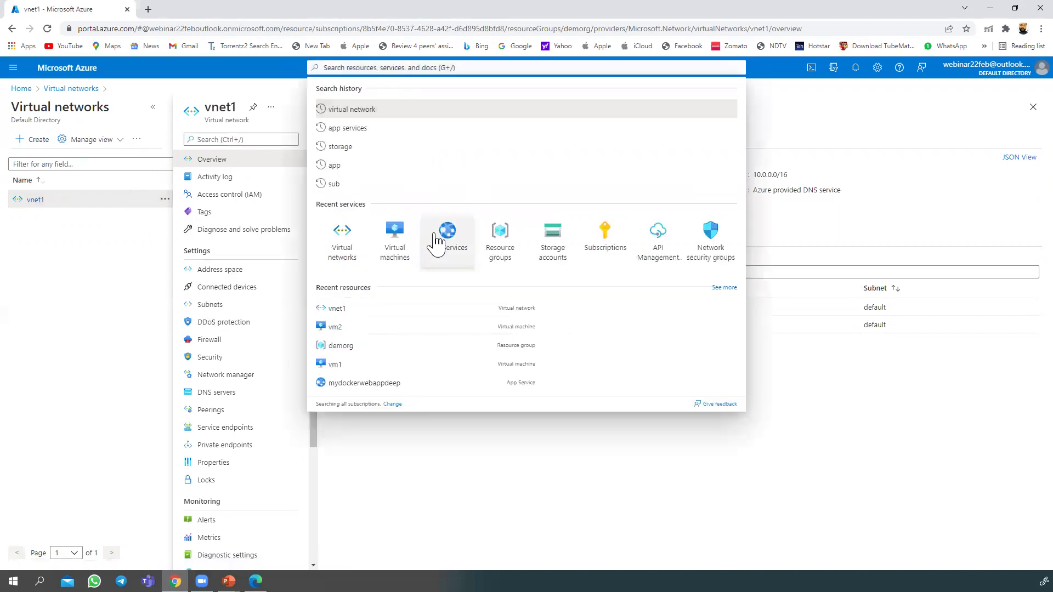
Download vm1's RDP connection file from its Connect > RDP page and open it for 40.71.59.64
click(396, 236)
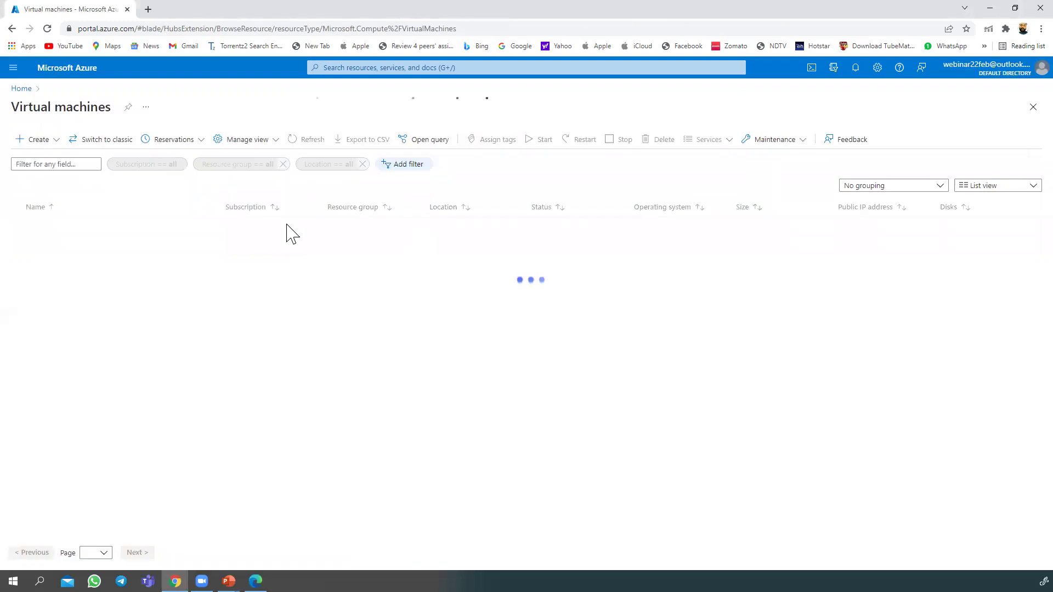
click(46, 226)
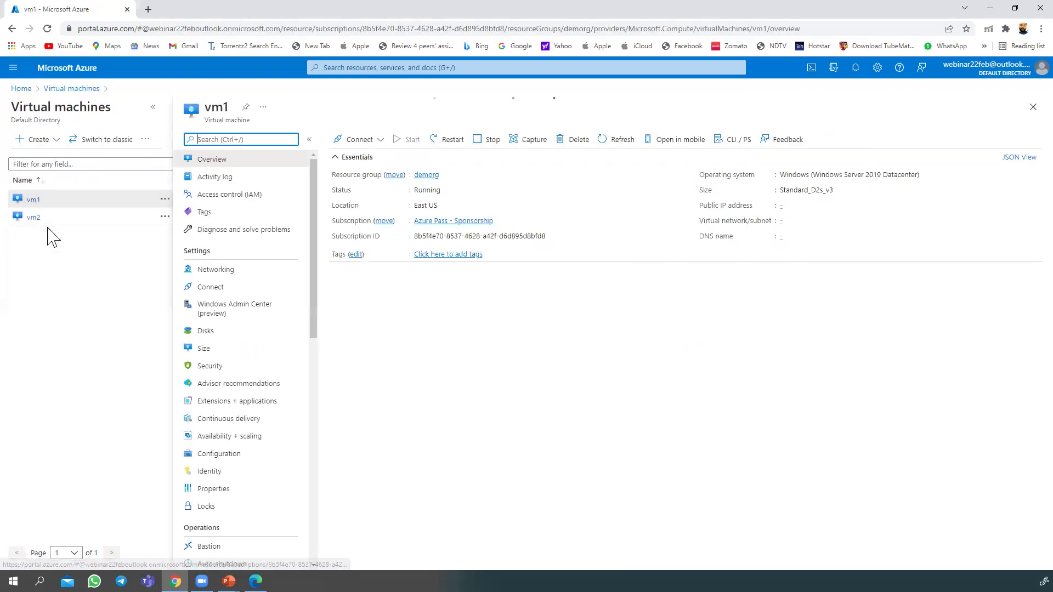
click(356, 139)
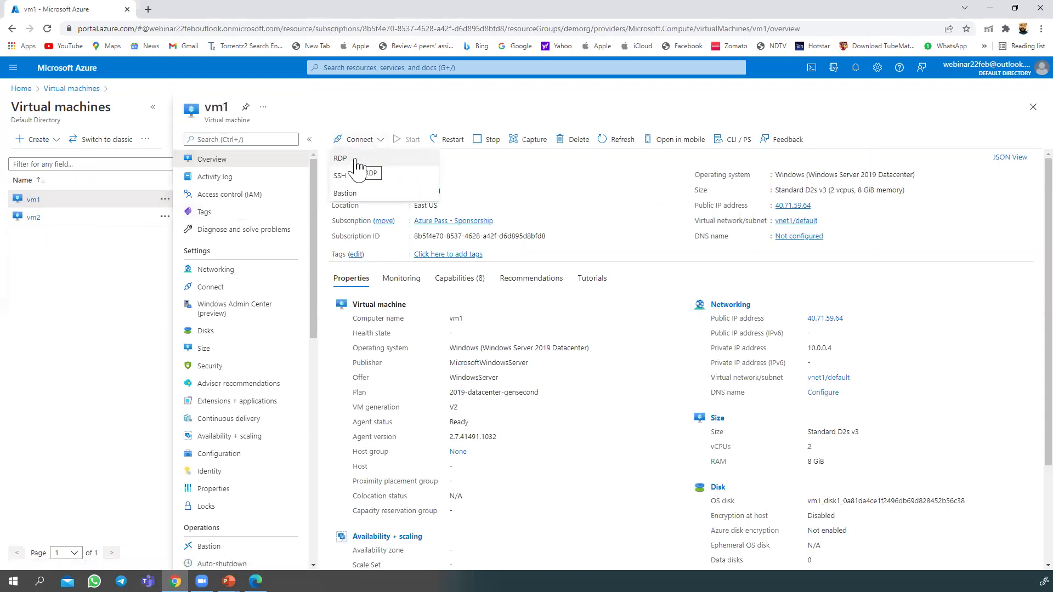
click(356, 160)
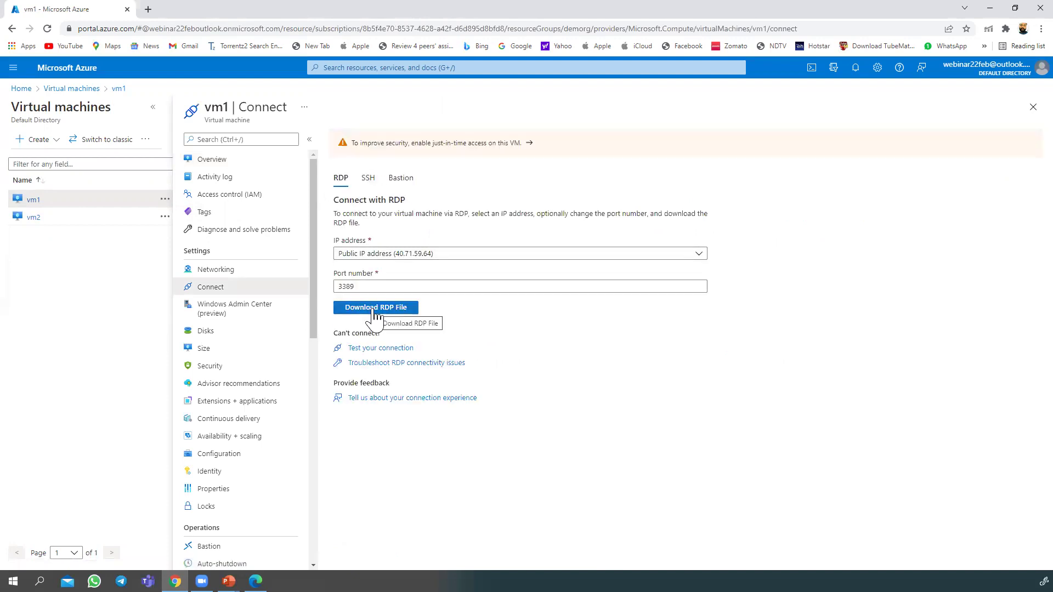
click(375, 313)
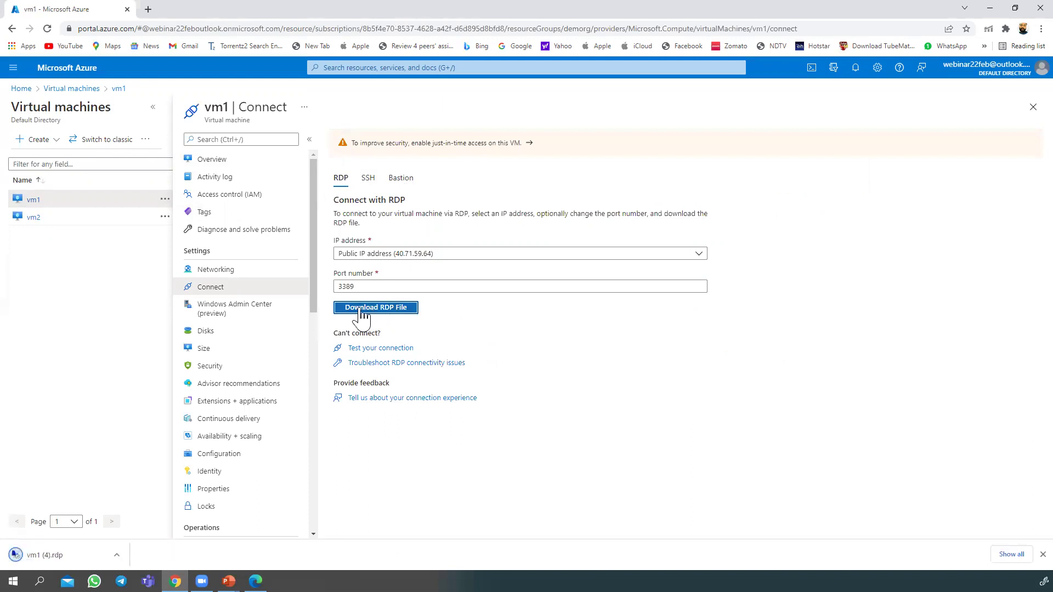
click(30, 555)
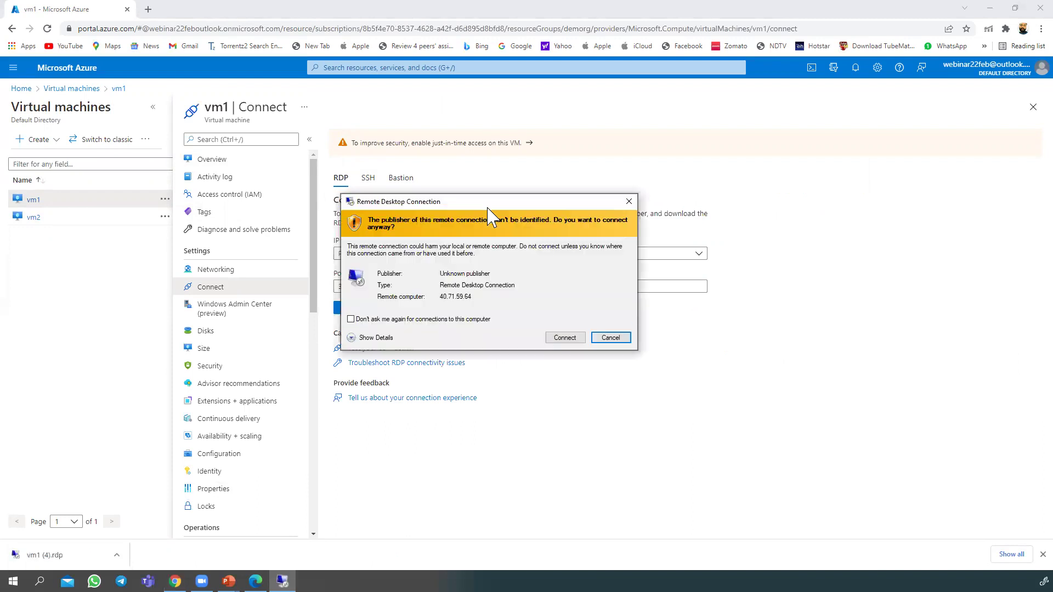
Connect to vm1 using a different account's username and password, accepting the untrusted certificate
click(565, 338)
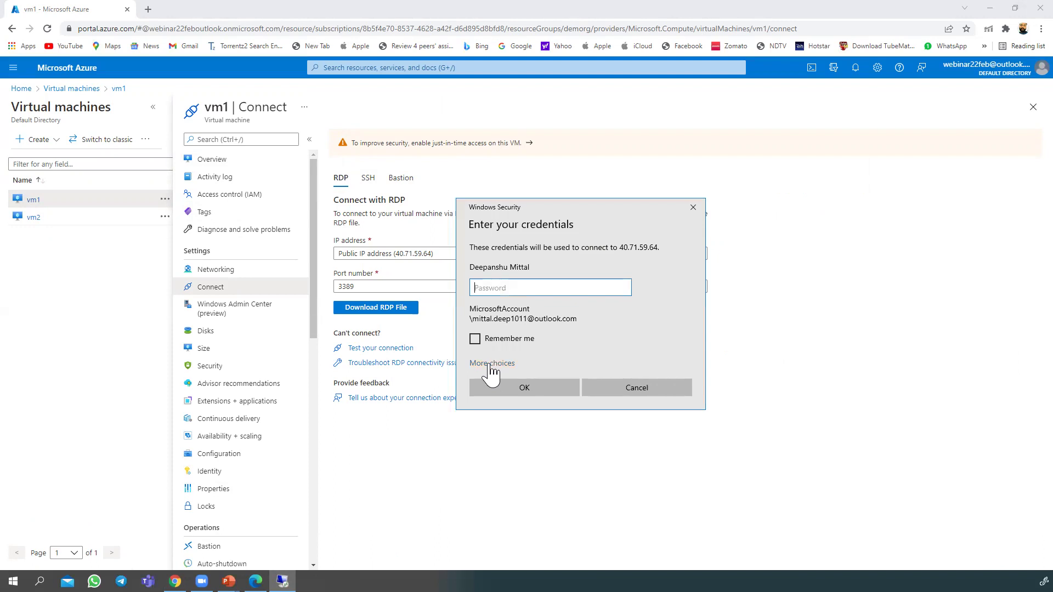
click(491, 363)
click(540, 429)
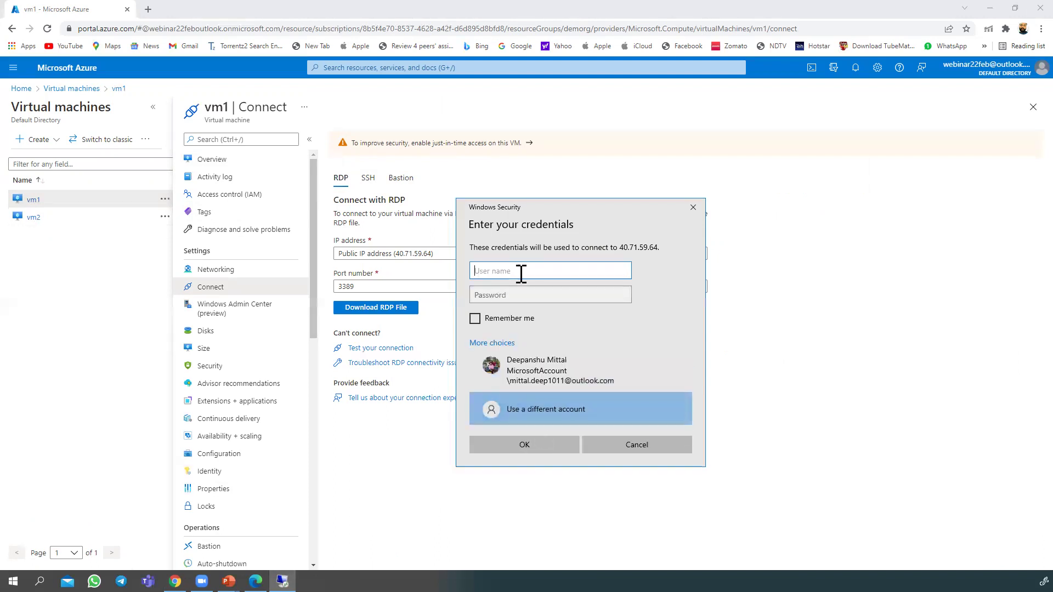
text(deepanshu)
click(521, 297)
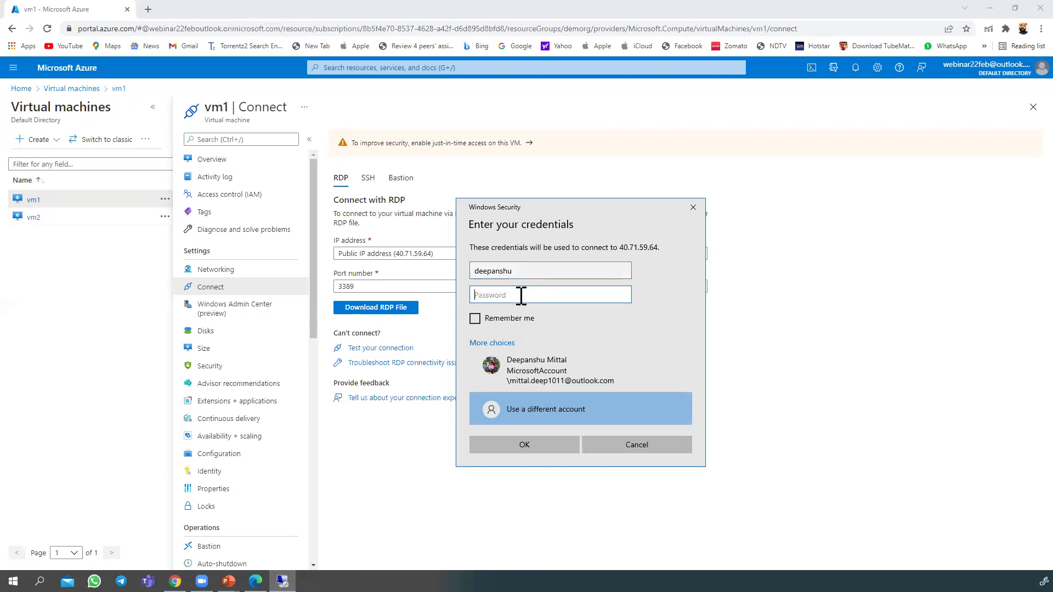
text(**)
click(557, 445)
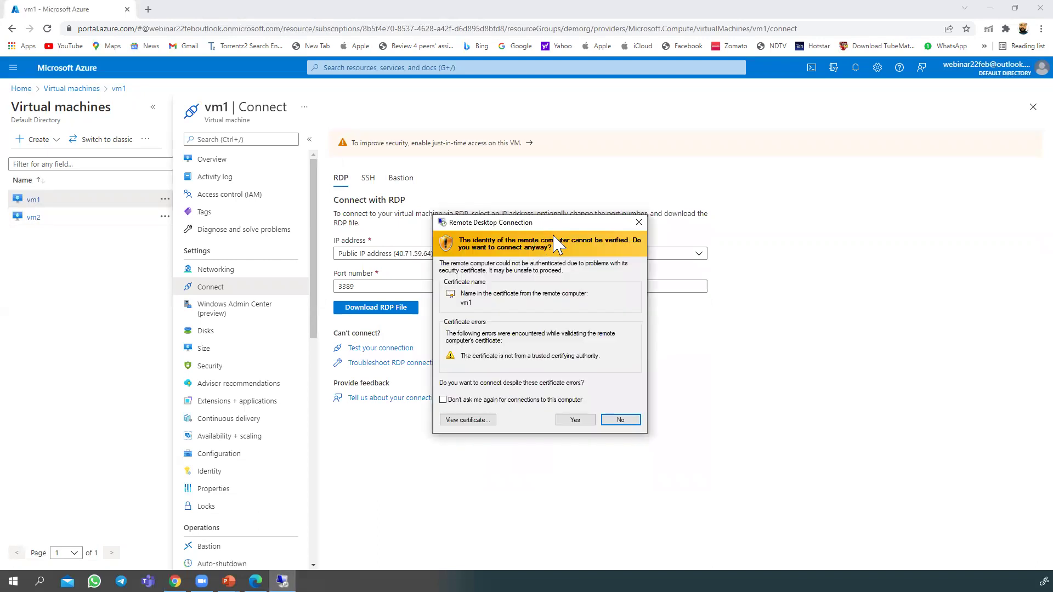
click(575, 421)
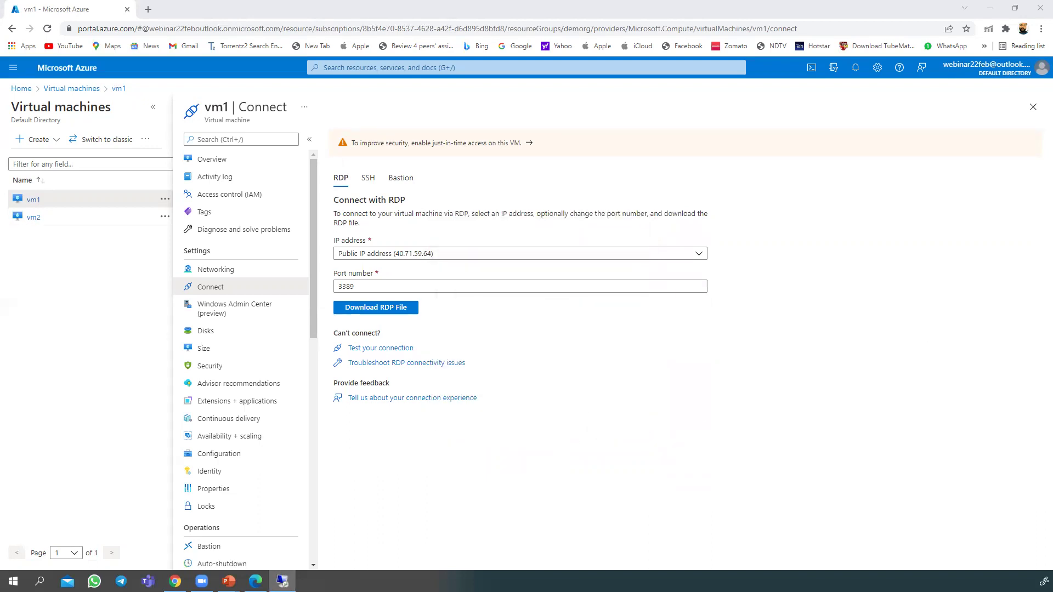
click(282, 582)
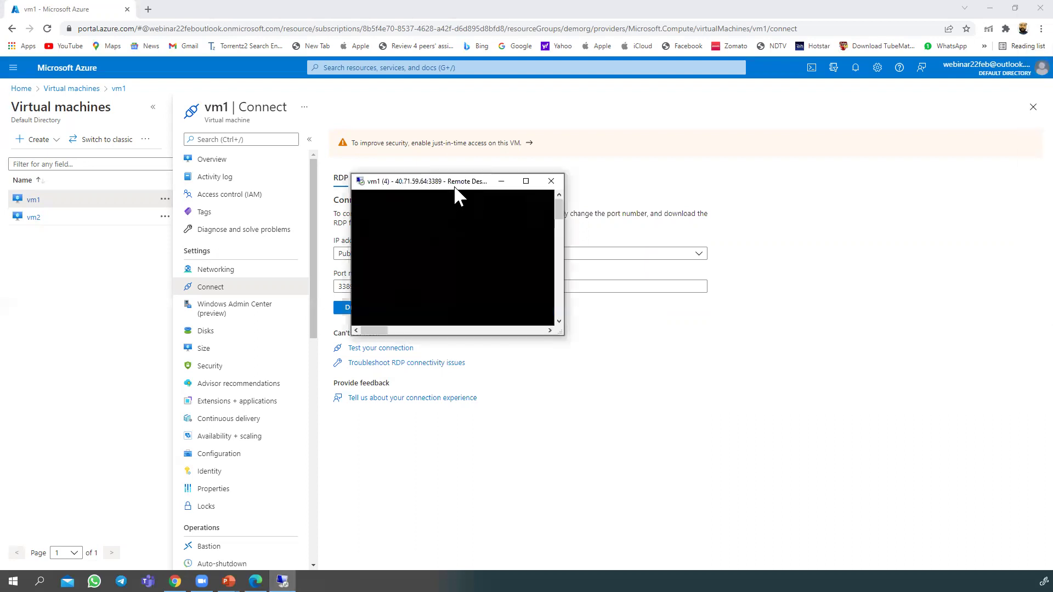
Maximize the vm1 session window and turn on Smart sizing
drag(426, 188, 267, 183)
click(369, 180)
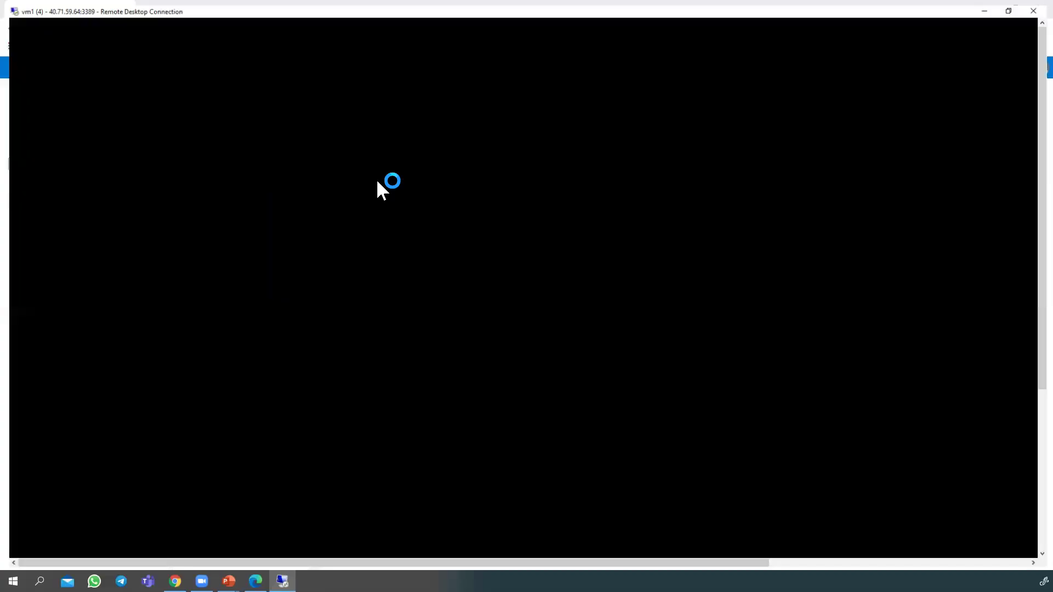
right_click(183, 6)
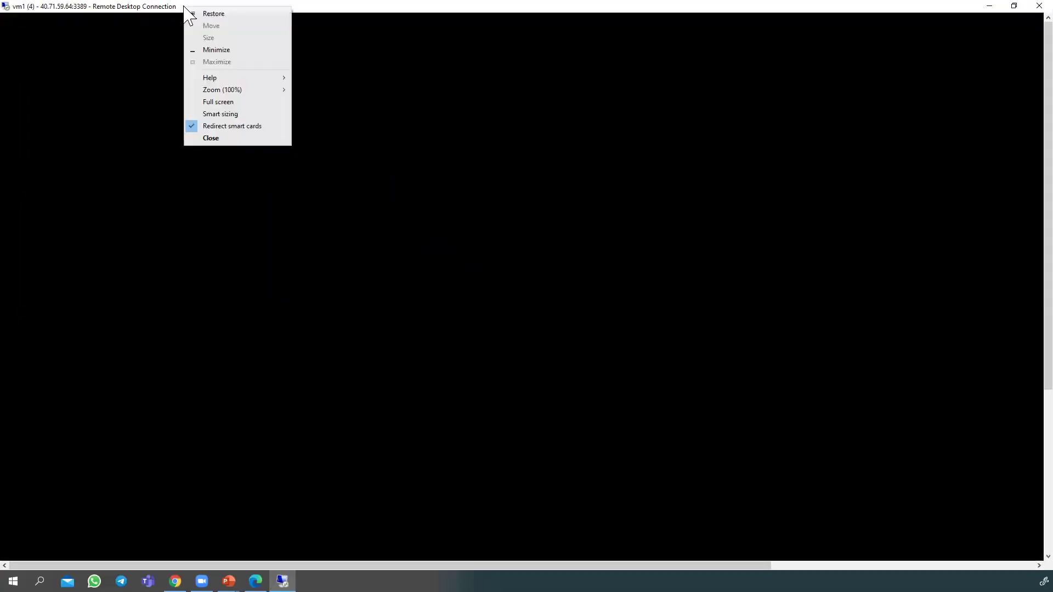
click(229, 114)
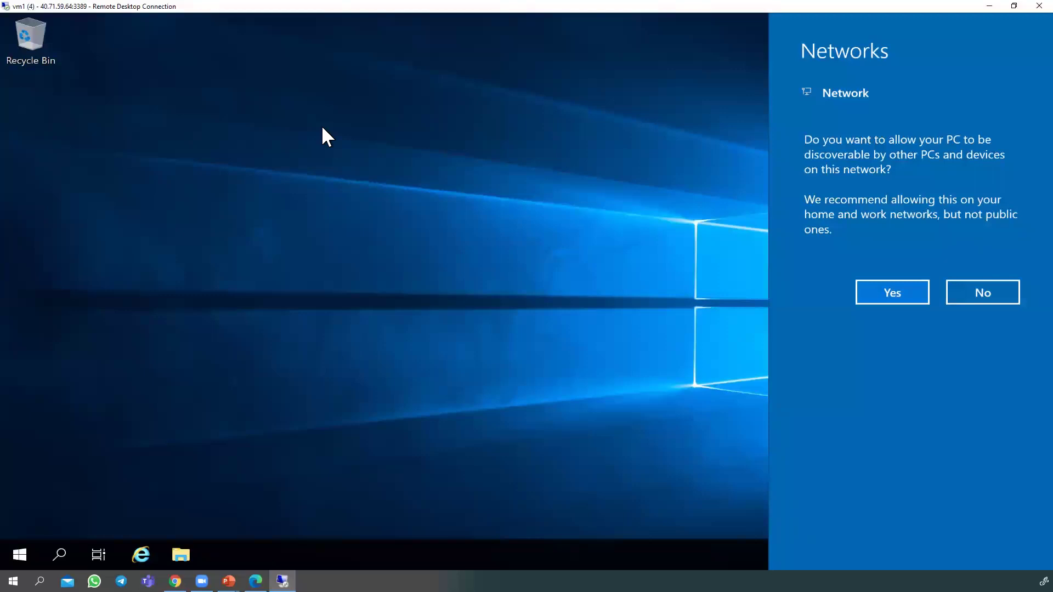
Decline network discovery, close Server Manager, and minimize the vm1 session back to the portal
click(1001, 291)
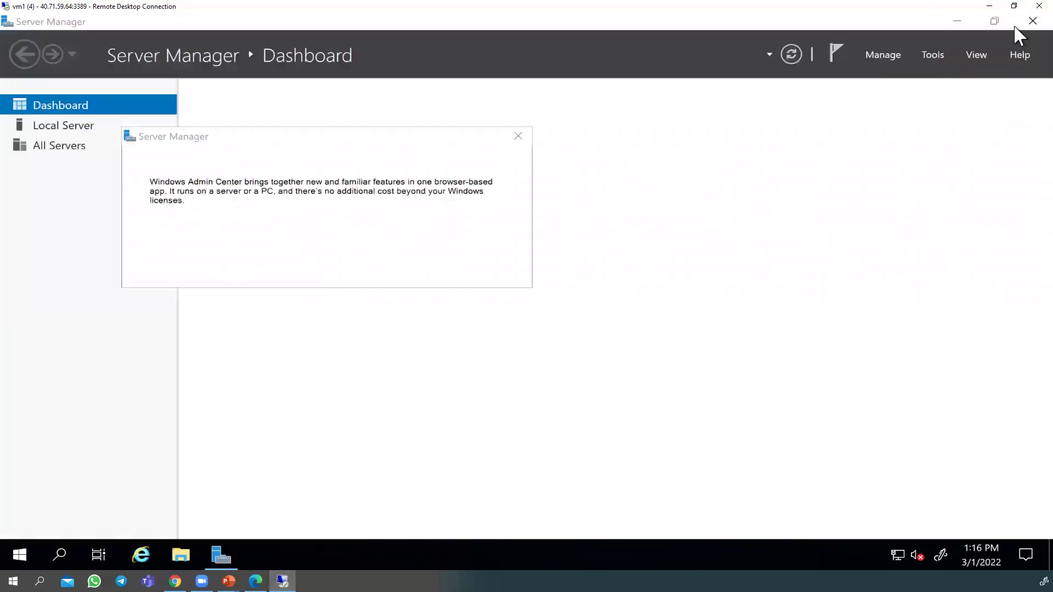
click(1016, 26)
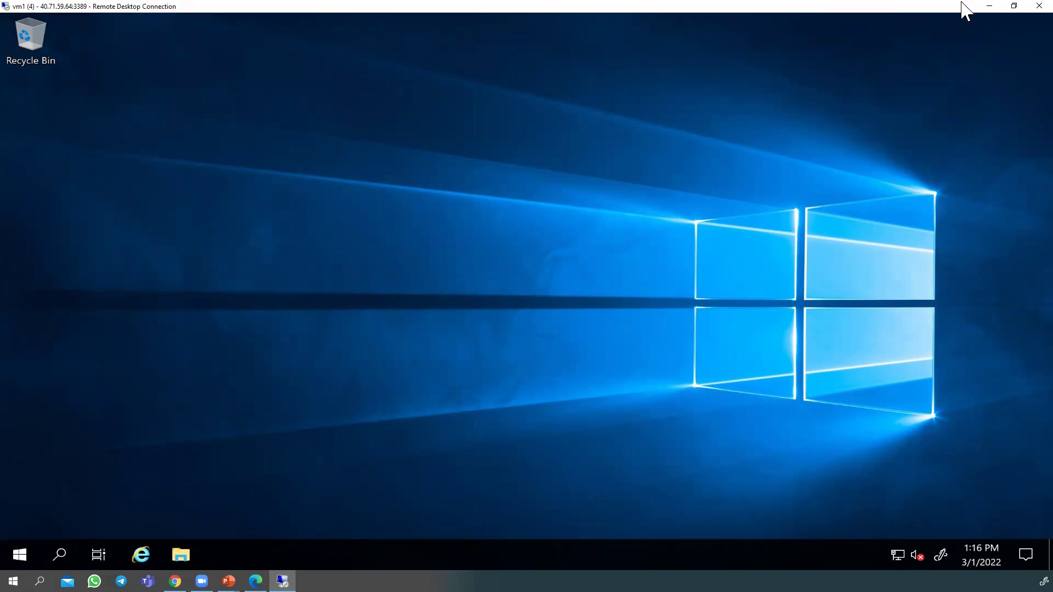
click(989, 6)
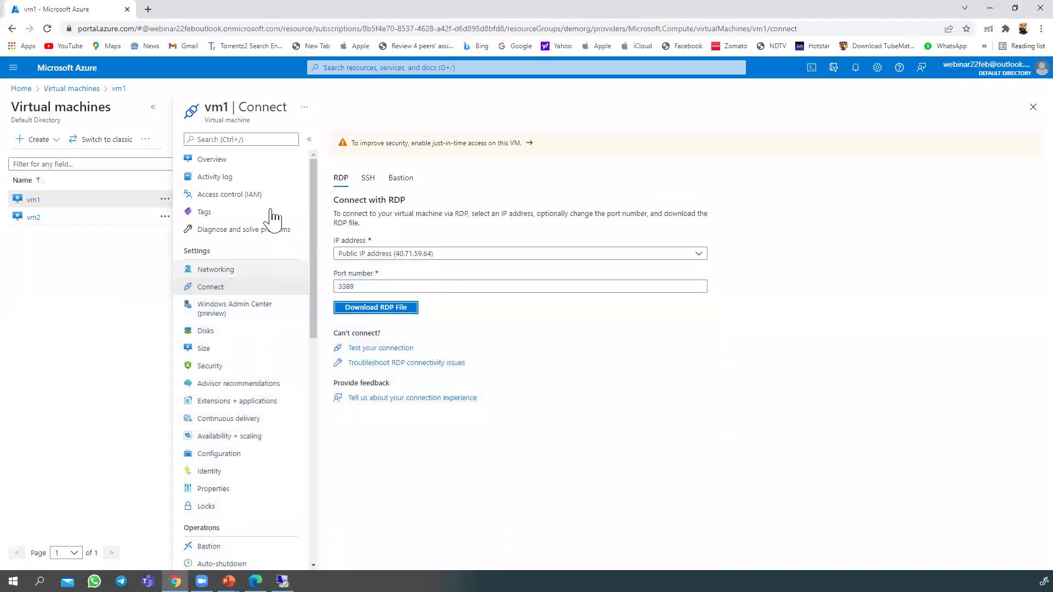
Download vm2's RDP connection file from its Connect > RDP page and open it for 168.62.180.1
click(366, 67)
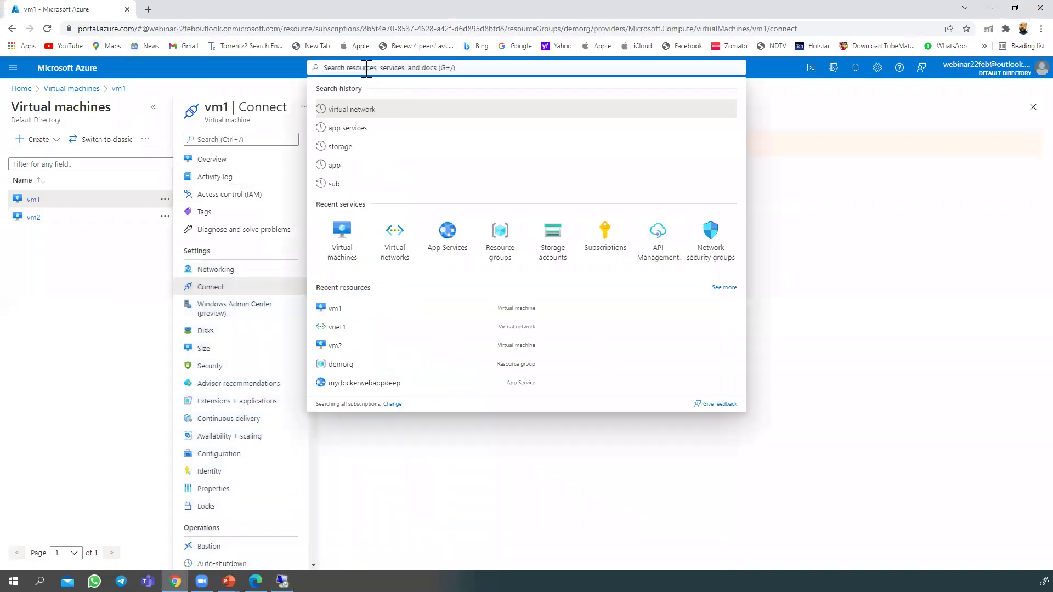
click(349, 242)
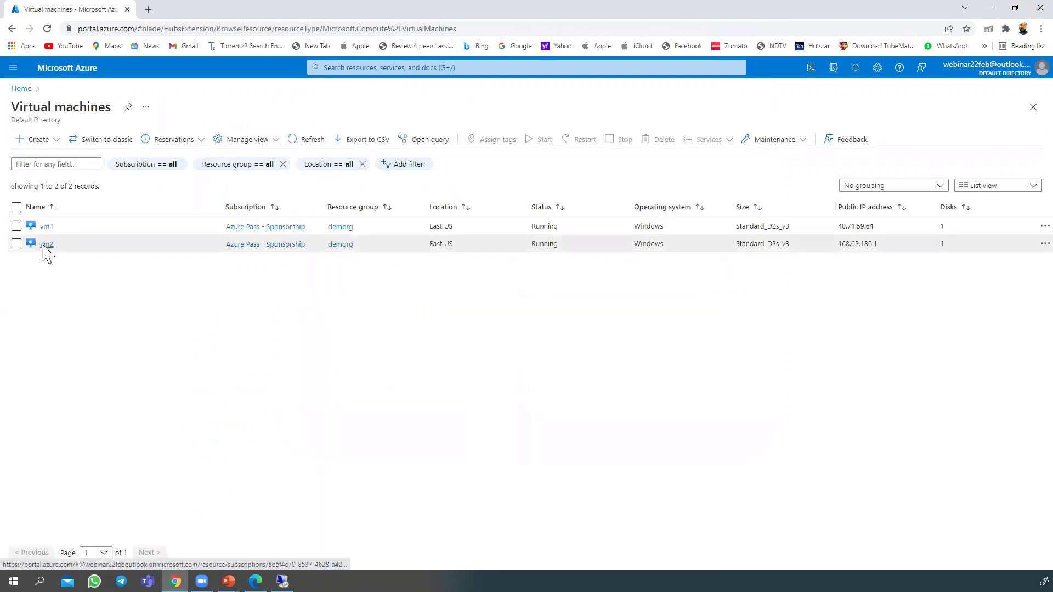
click(47, 245)
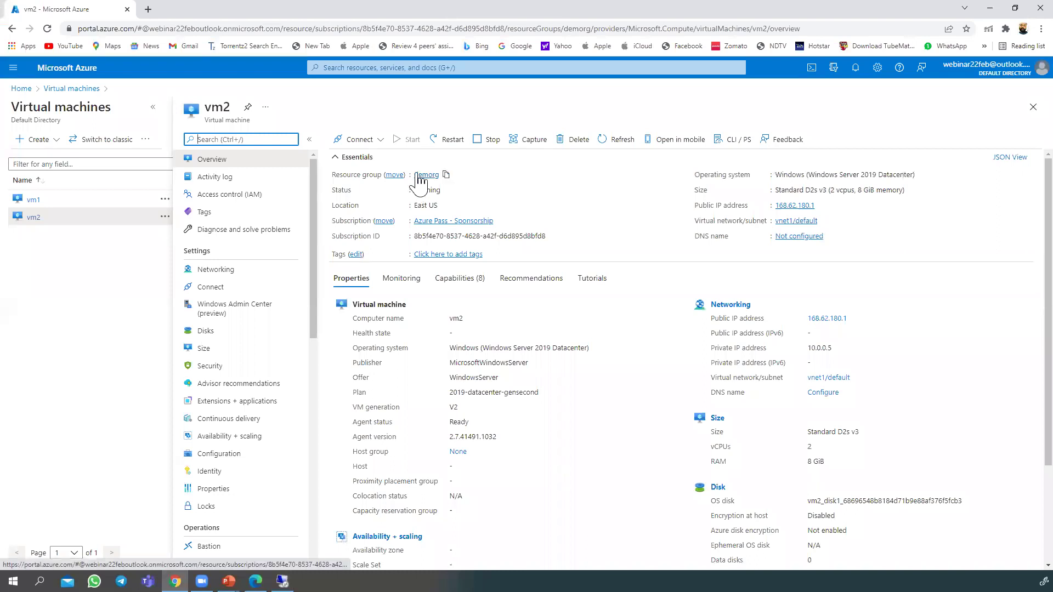
click(357, 141)
click(355, 159)
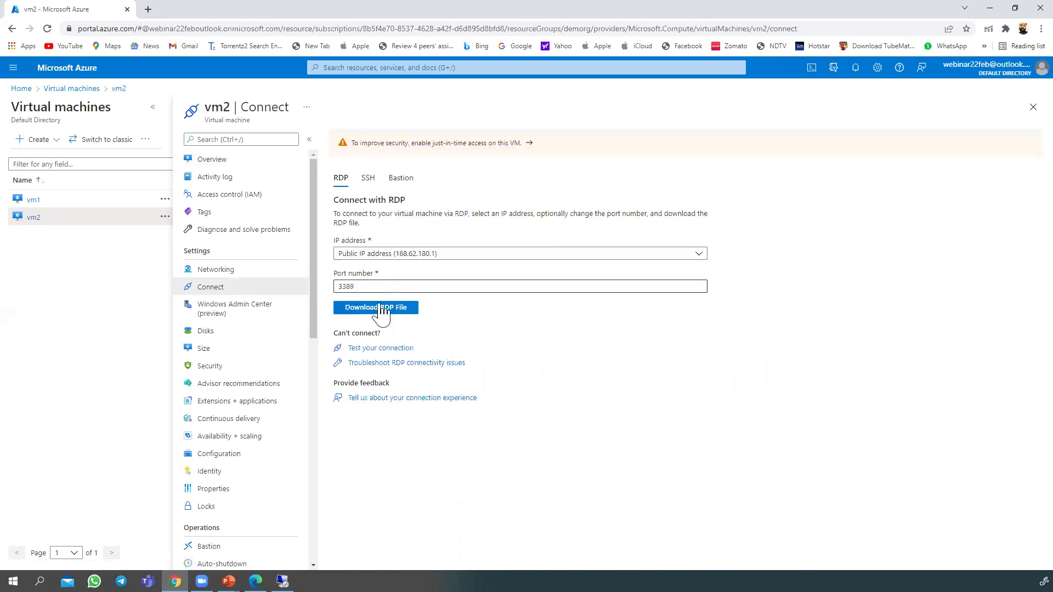
click(378, 310)
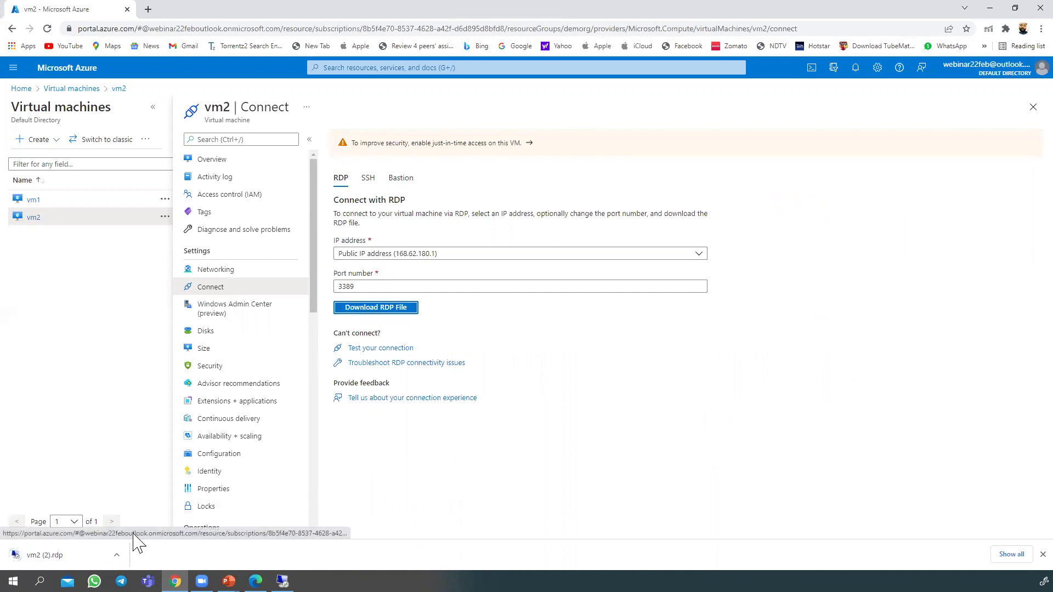
click(50, 555)
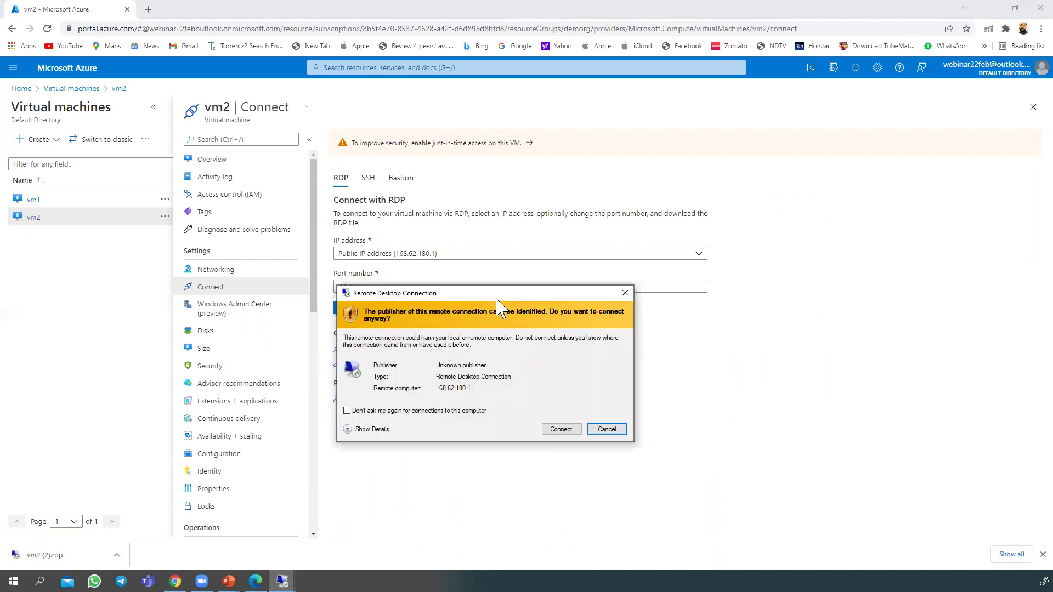
Connect to vm2 at 168.62.180.1 with a different account's username and password, accepting the certificate
click(565, 431)
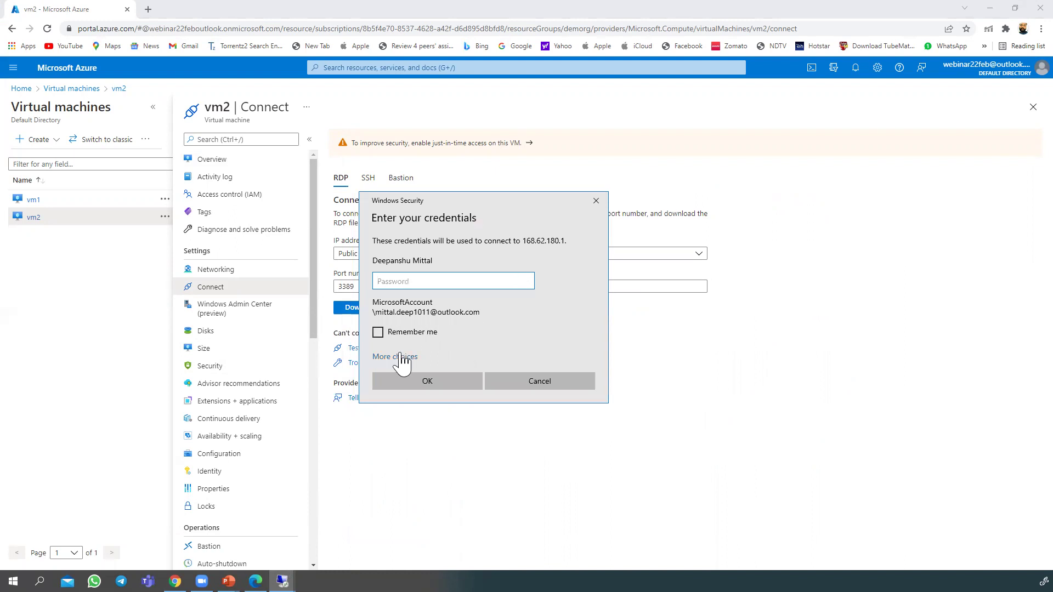
click(398, 357)
click(403, 423)
text(deepanshu)
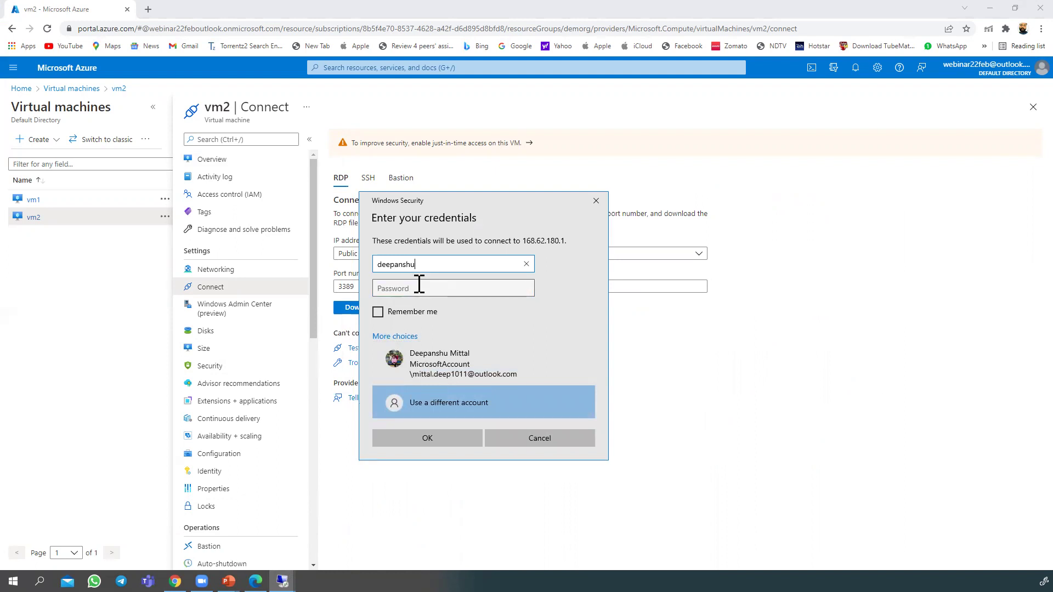
click(419, 290)
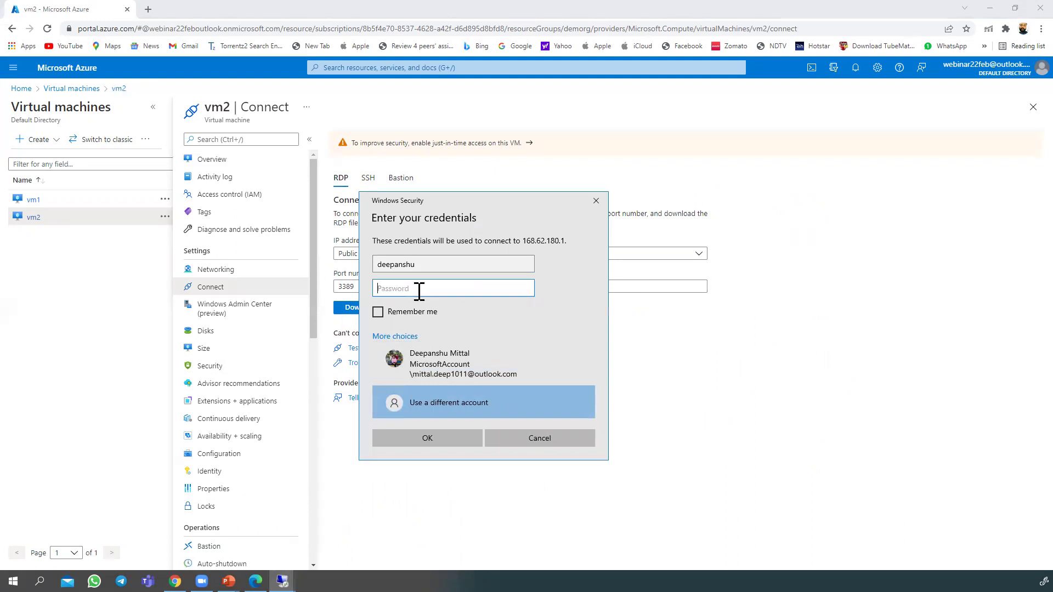
text(************)
click(472, 442)
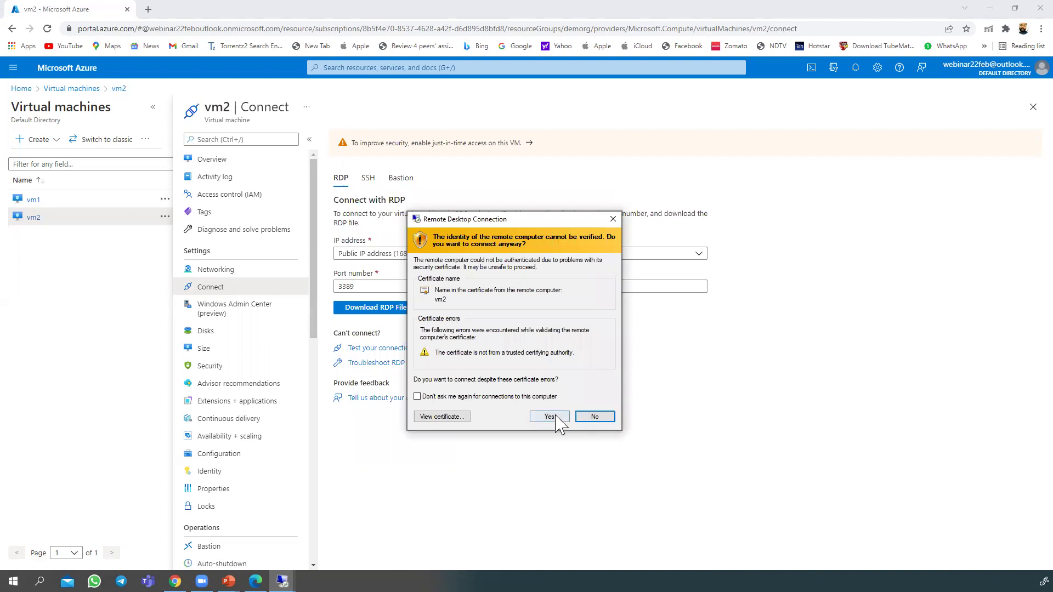
click(556, 417)
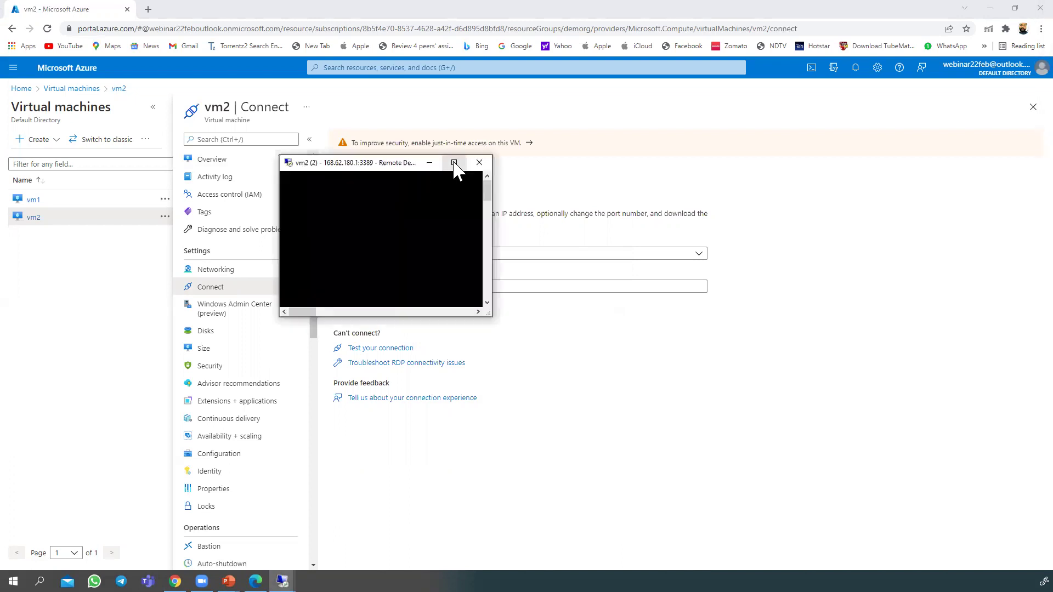
Maximize the vm2 session window and turn on Smart sizing
click(454, 163)
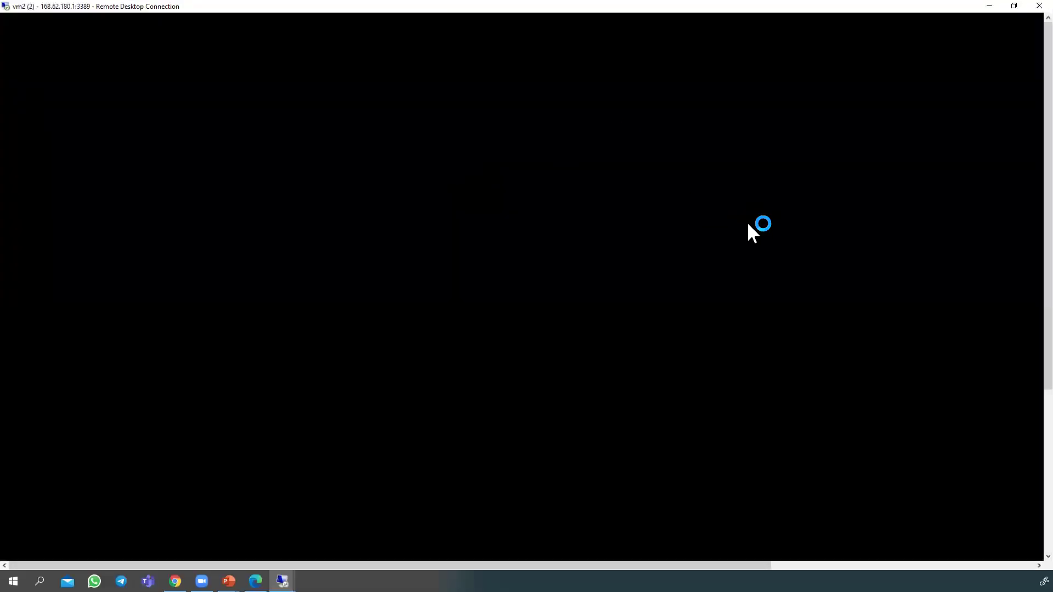
right_click(401, 6)
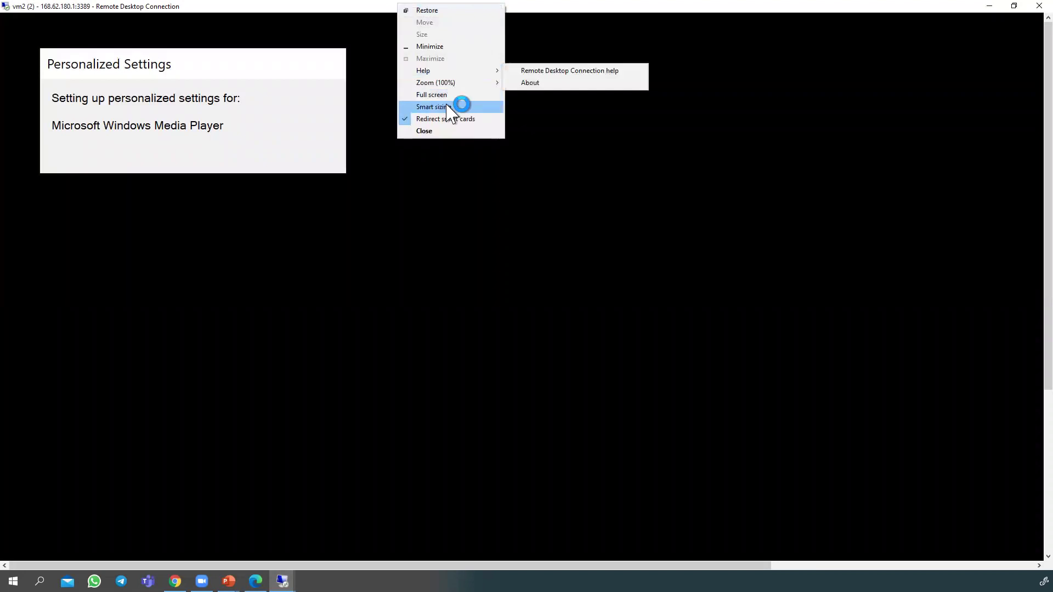
click(450, 111)
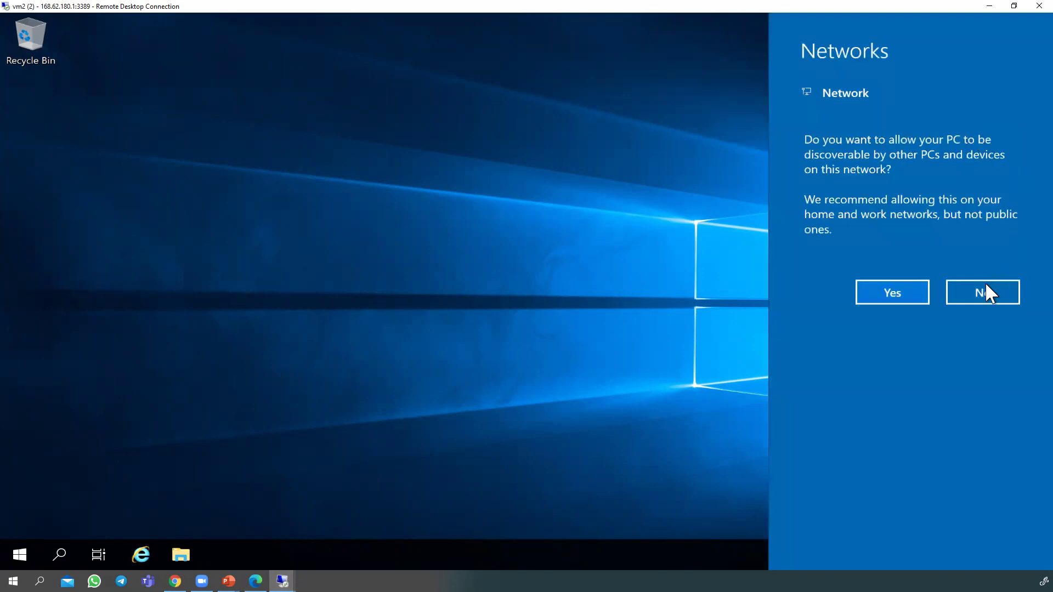
Keep vm2 undiscoverable on the network, dismiss the Admin Center notice, and close Server Manager
click(985, 287)
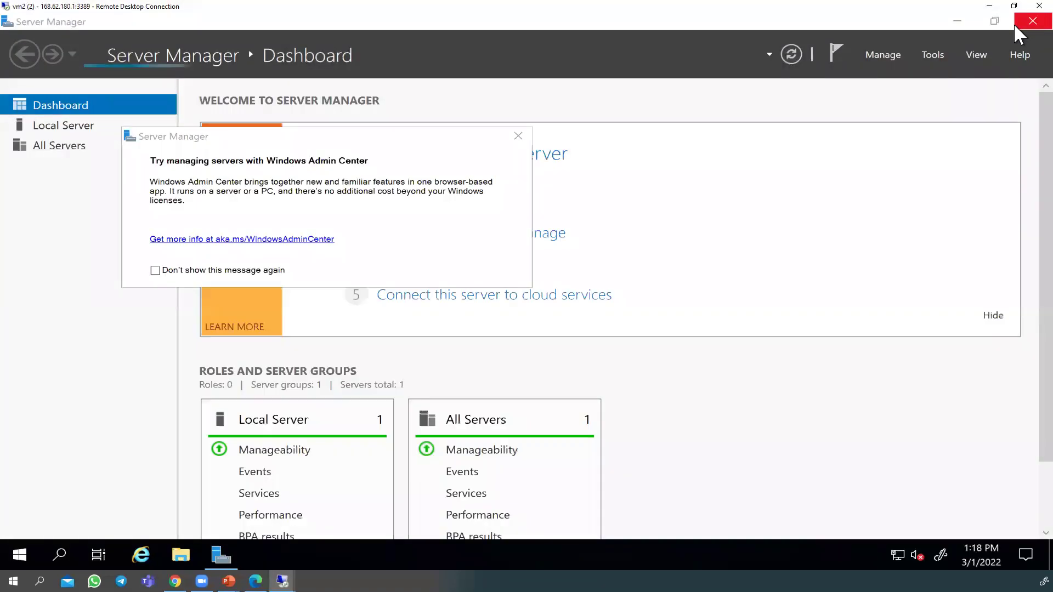
click(1014, 23)
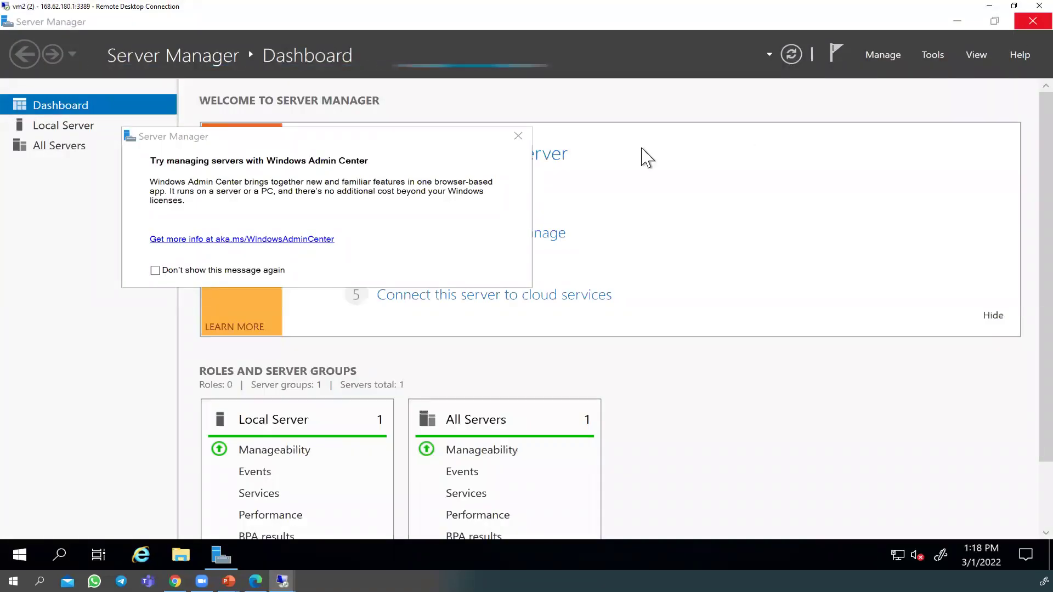
click(518, 136)
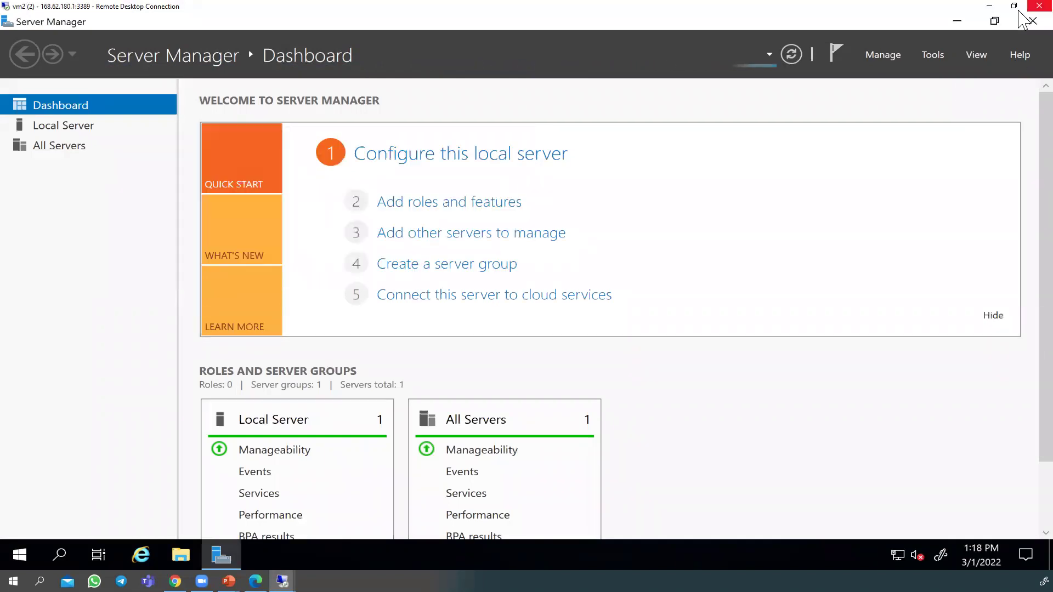
click(1016, 22)
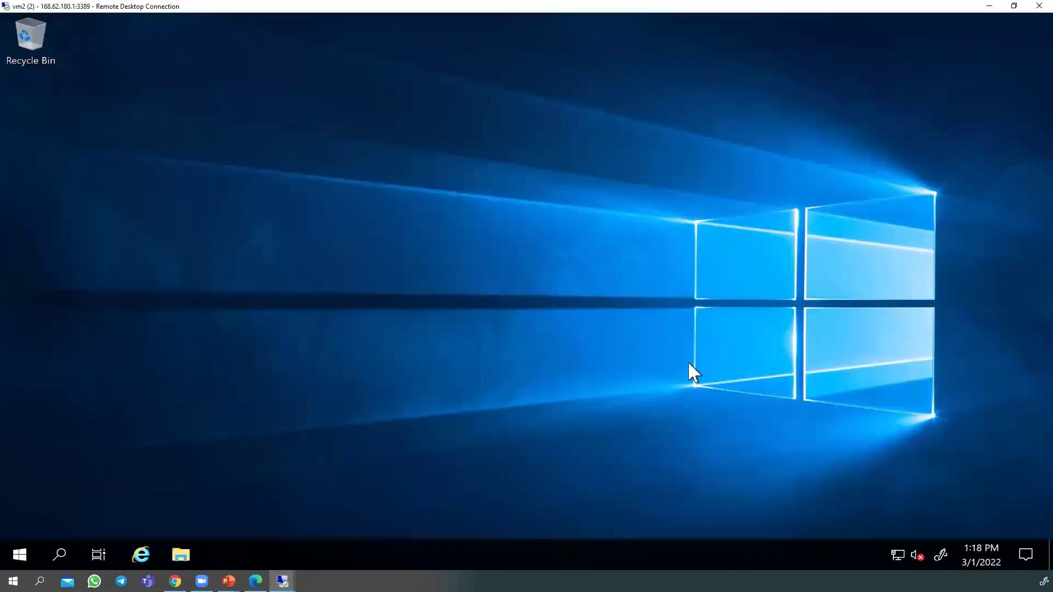
Bring the vm1 session at 40.71.59.64 to the front from the taskbar previews
click(282, 581)
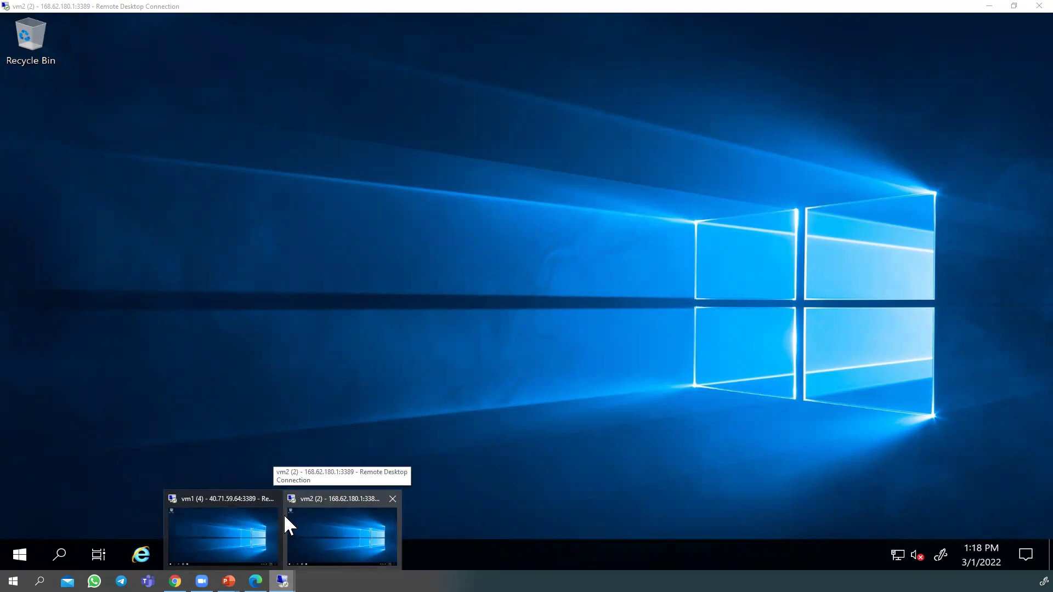
click(255, 522)
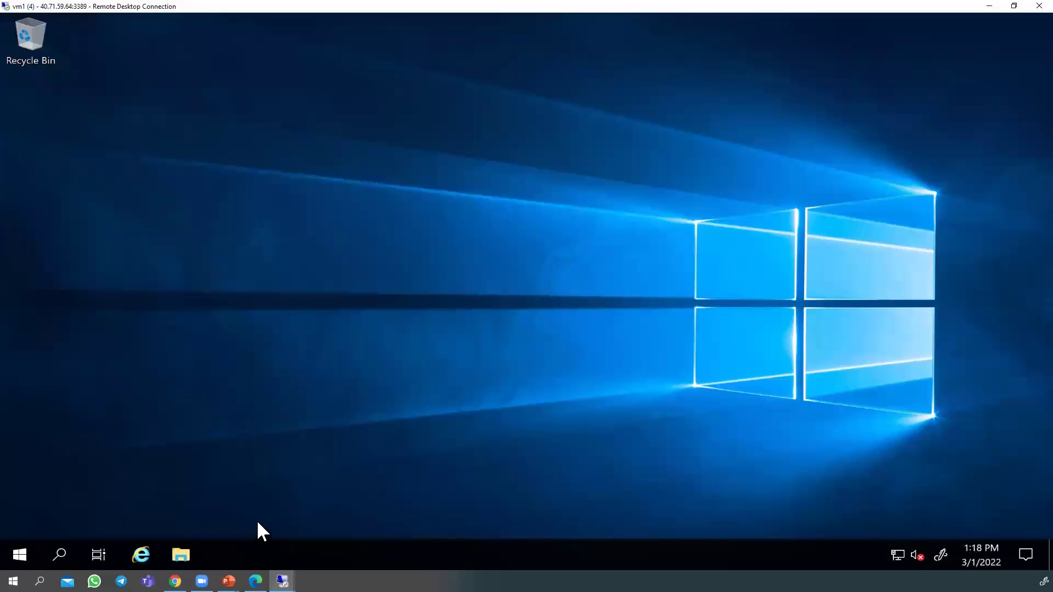
Open vm1's firewall settings in Windows Security via Settings > Network & Internet
click(20, 555)
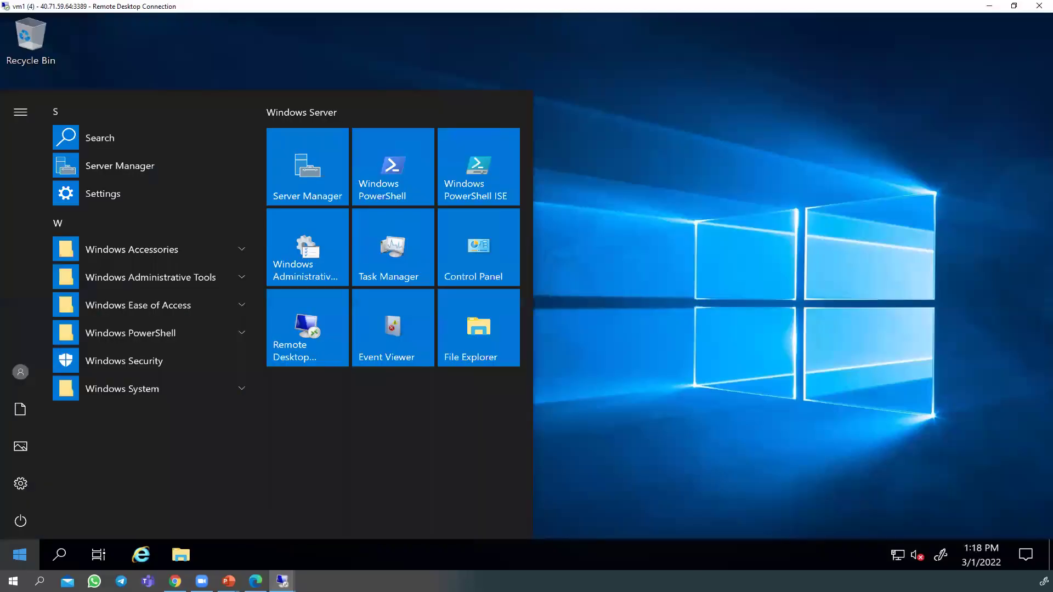
click(20, 486)
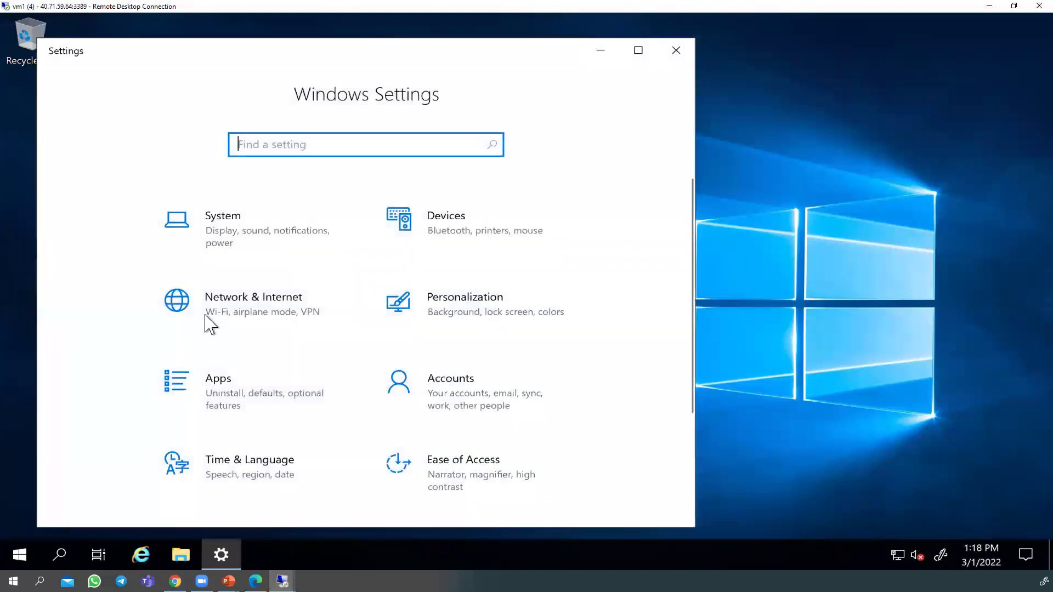
click(295, 289)
scroll(446, 362, down, 3)
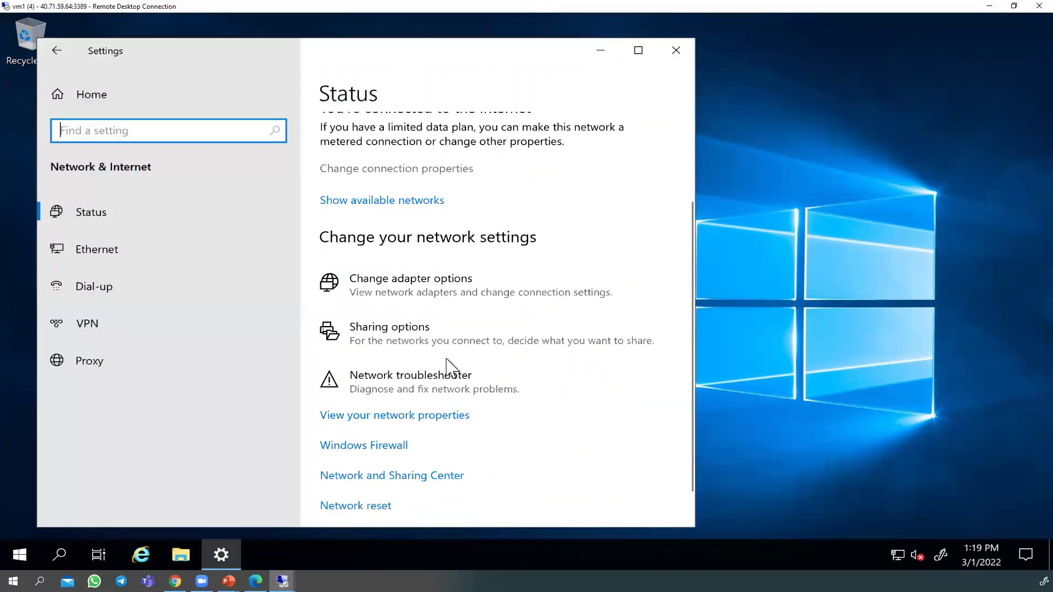
click(385, 412)
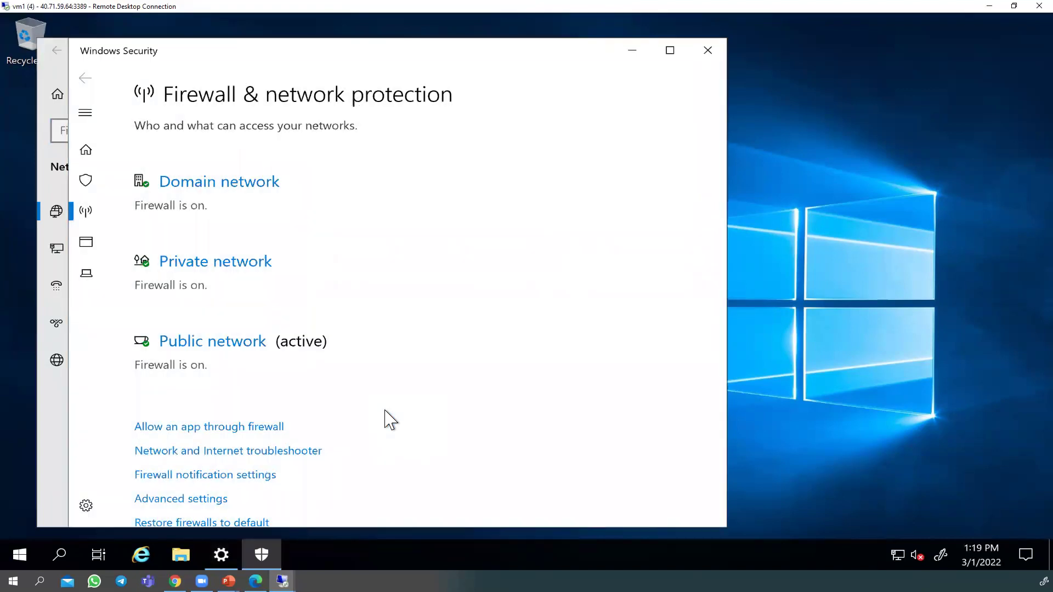
Turn off Windows Defender Firewall for vm1's domain and private networks
click(219, 187)
click(164, 346)
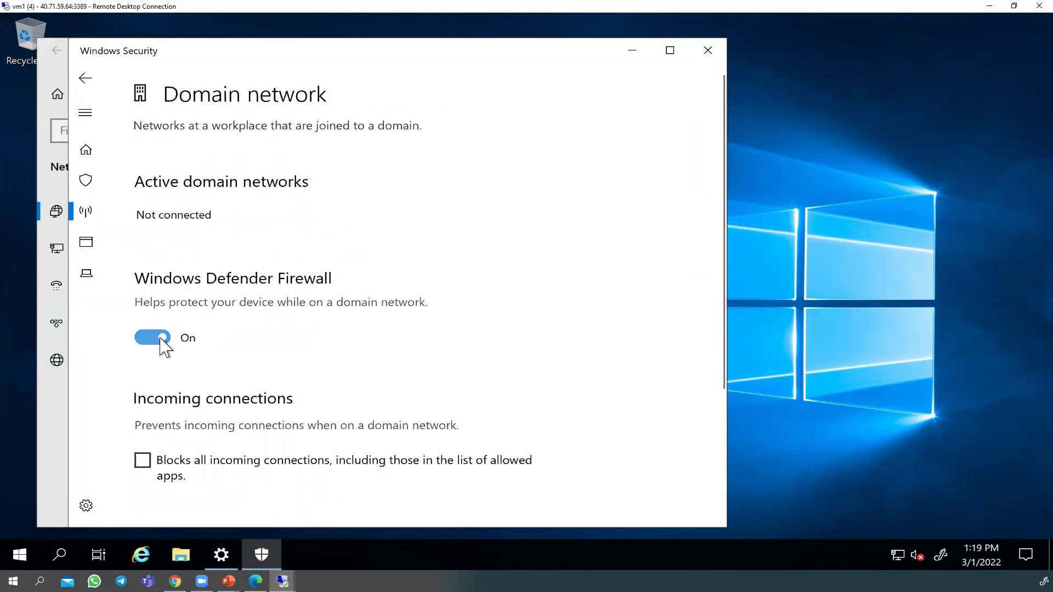
click(86, 79)
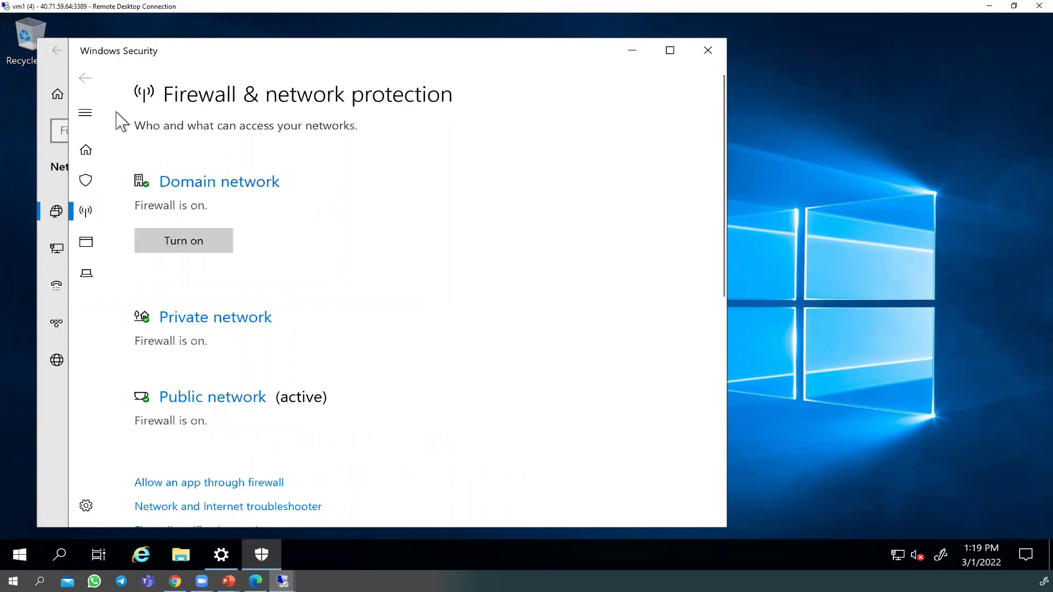
click(188, 321)
click(163, 354)
click(88, 81)
Turn off the public network firewall on vm1, then close Windows Security and Settings
scroll(289, 288, down, 4)
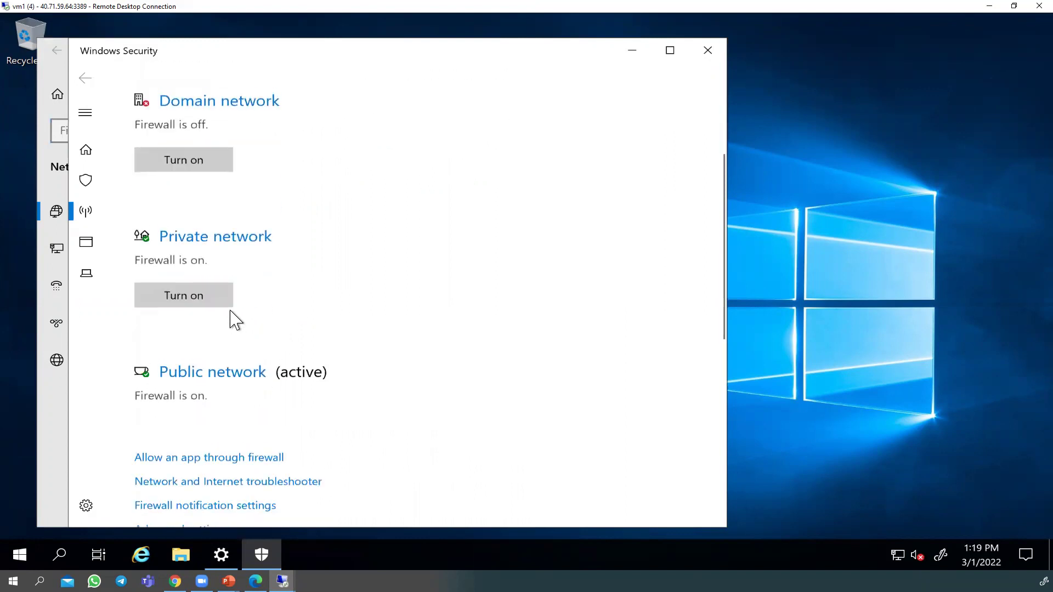
click(235, 375)
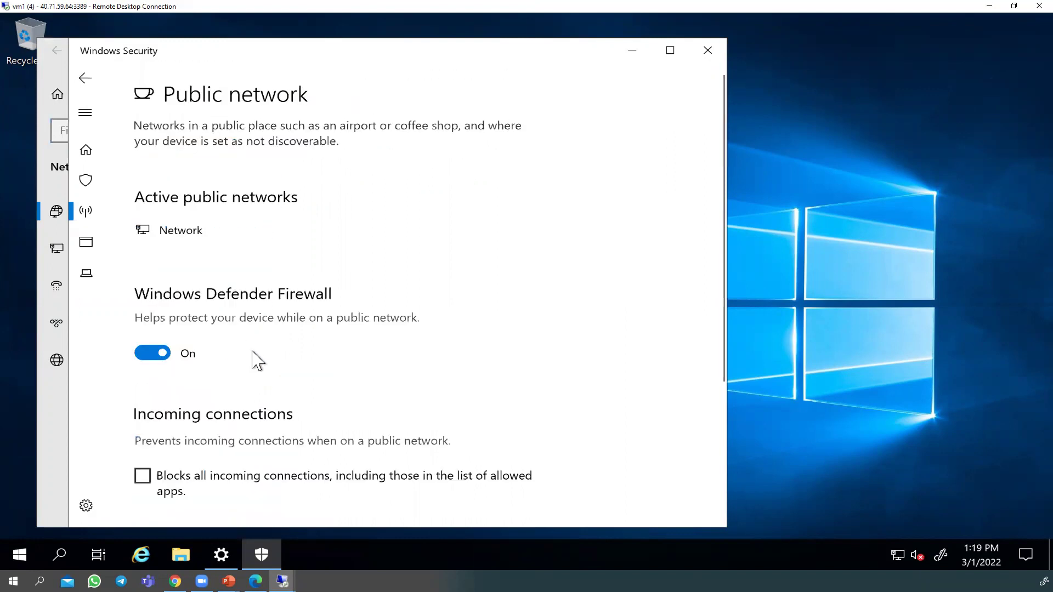
click(159, 353)
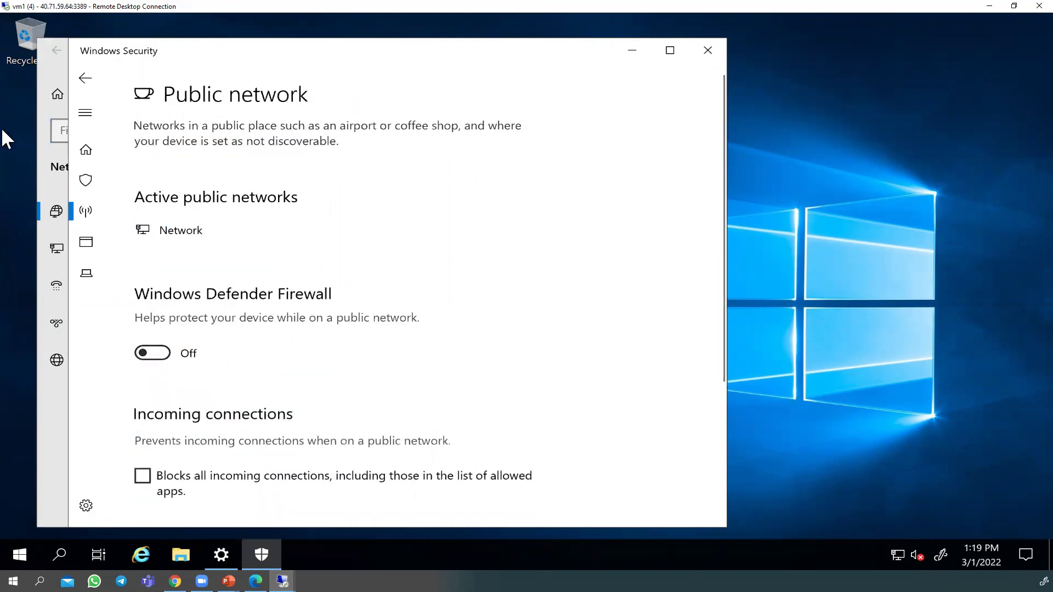
click(83, 82)
scroll(215, 305, down, 5)
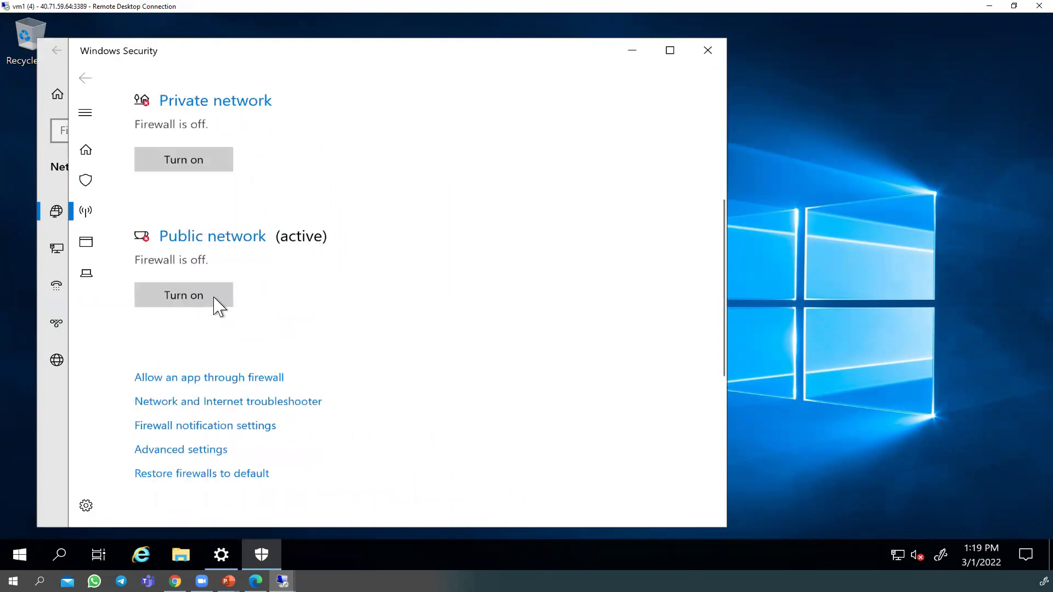
scroll(219, 306, up, 5)
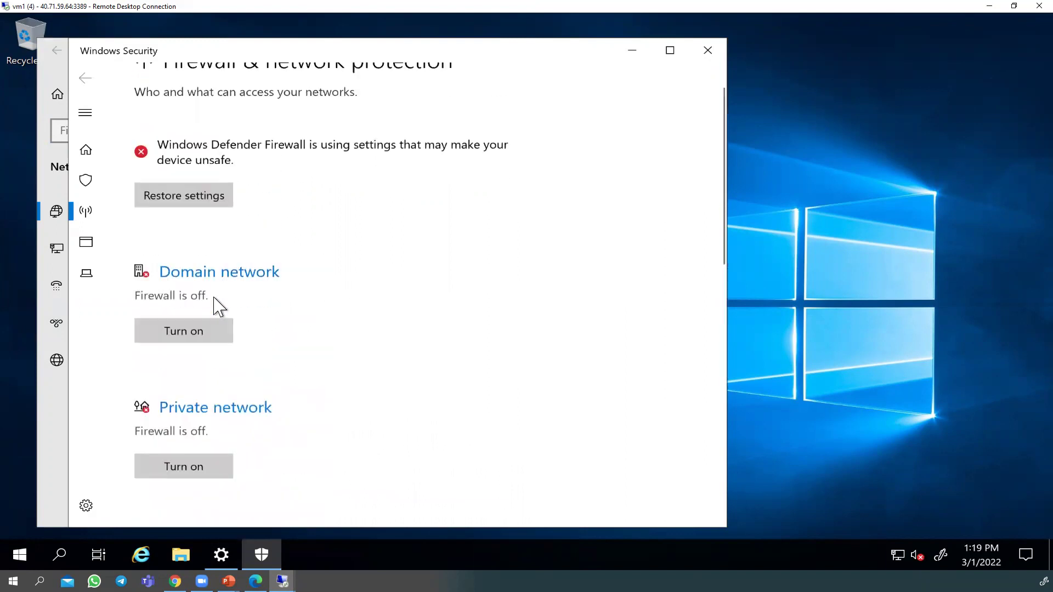
scroll(216, 306, down, 10)
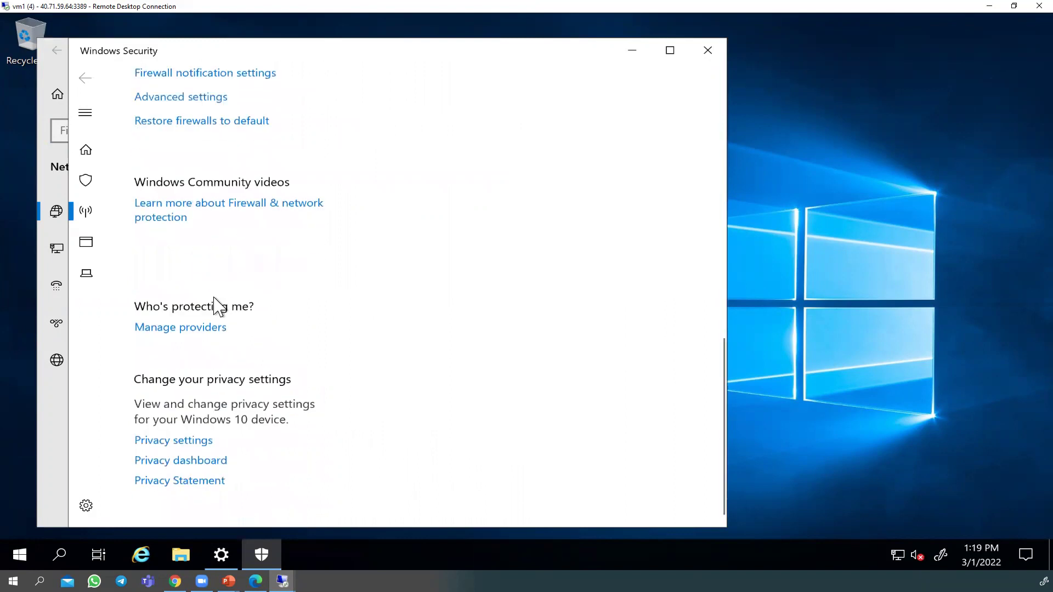
scroll(218, 305, up, 10)
click(708, 50)
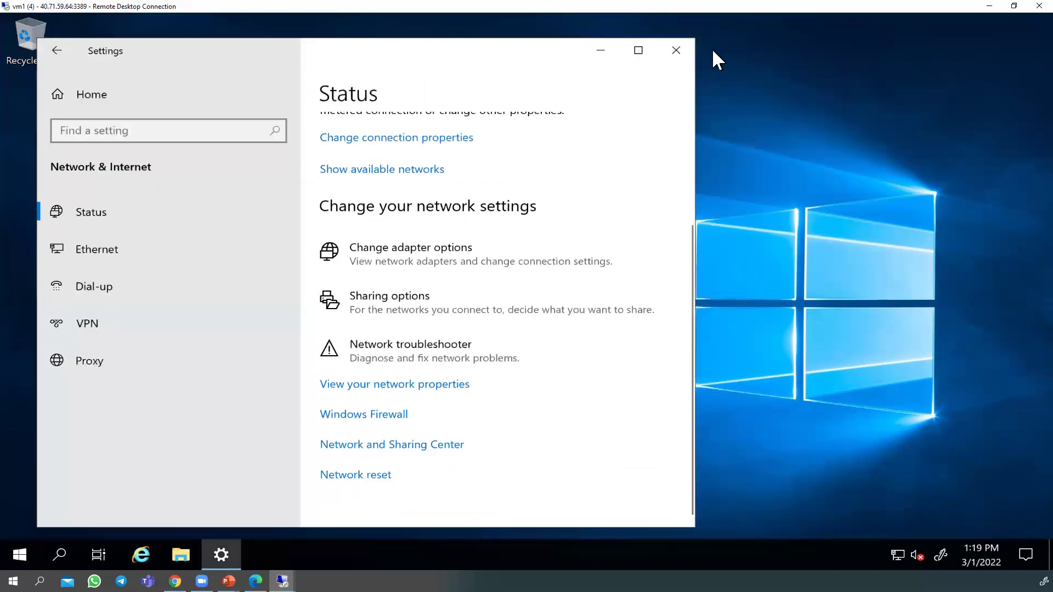
click(676, 50)
In the vm2 session, open the firewall settings via Settings > Network & Internet
mouse_move(282, 581)
click(334, 519)
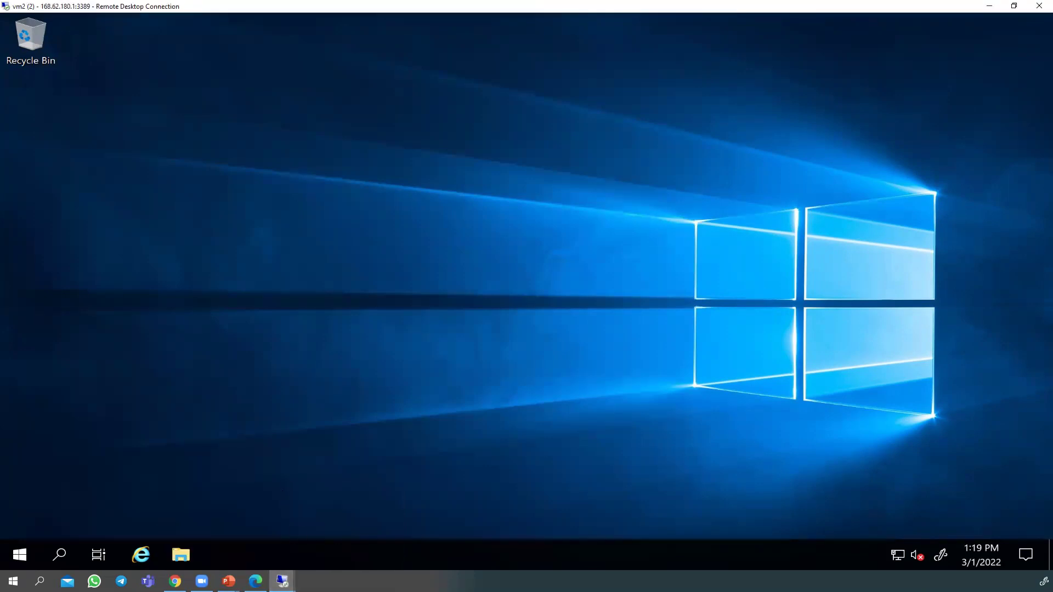
click(335, 525)
click(20, 555)
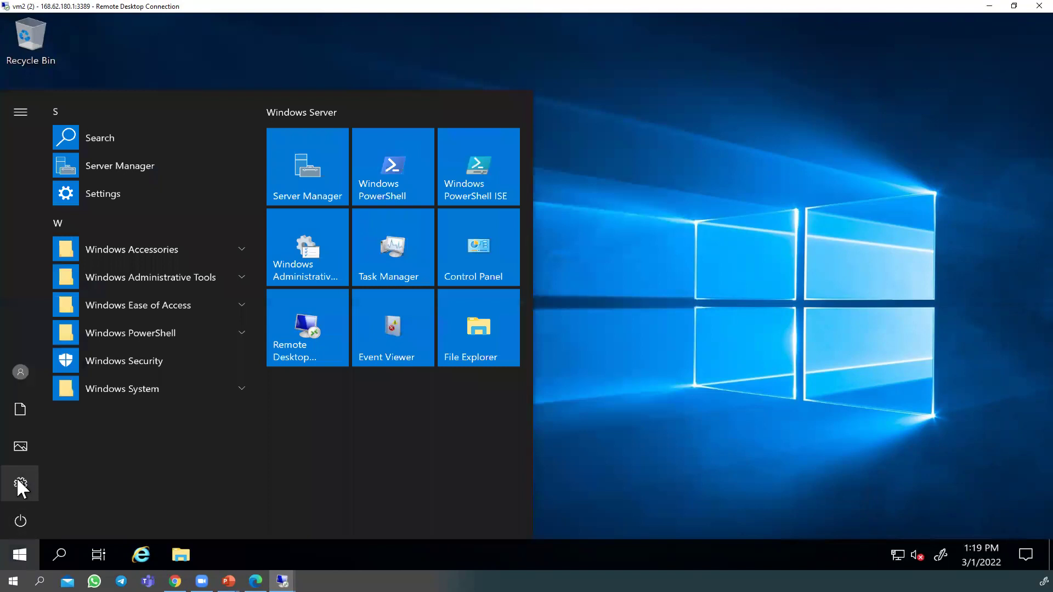
click(20, 483)
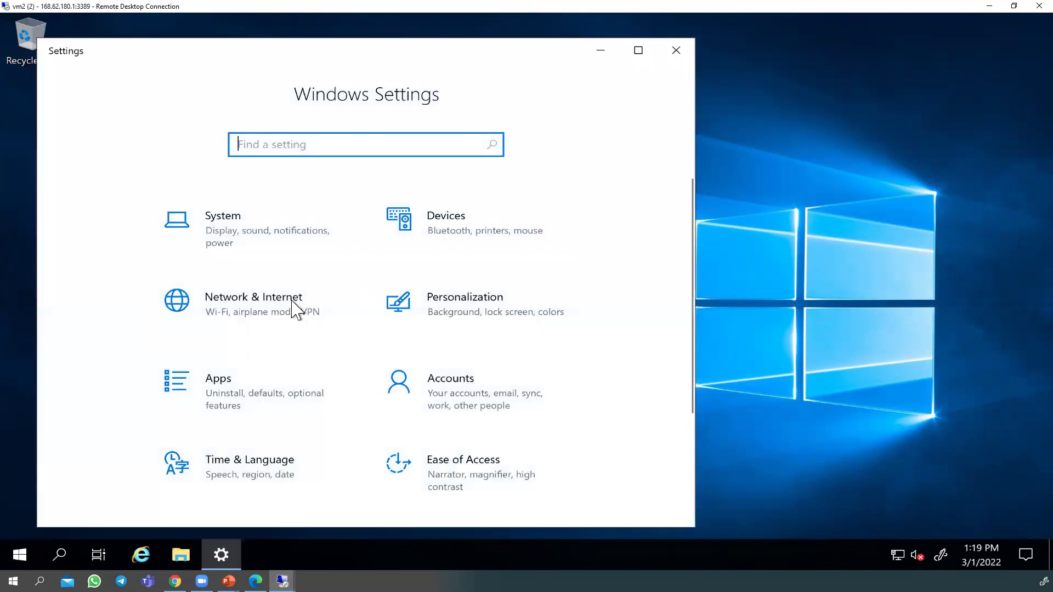
click(293, 307)
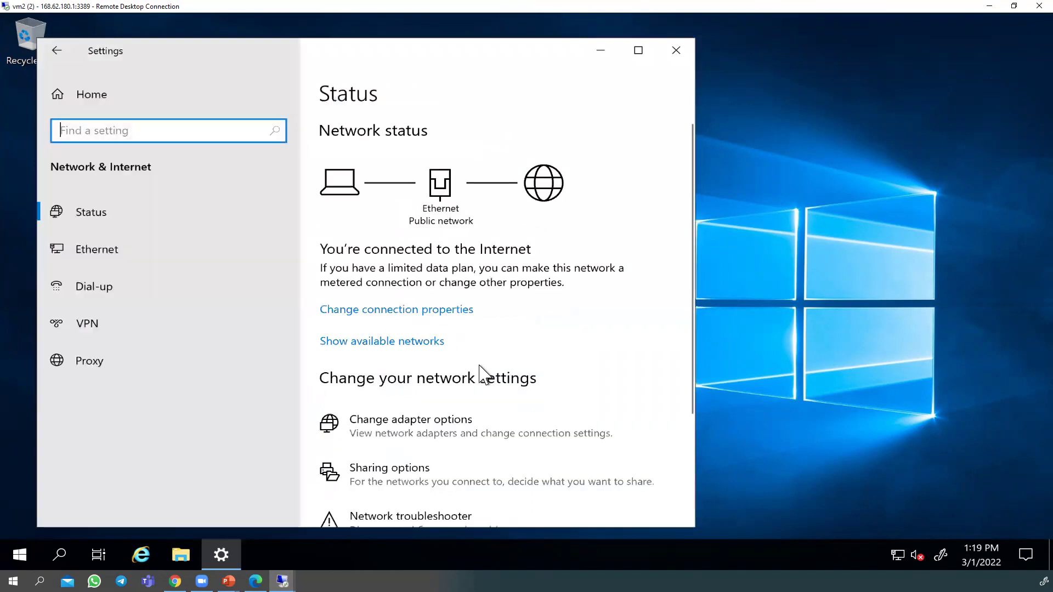
scroll(483, 377, down, 3)
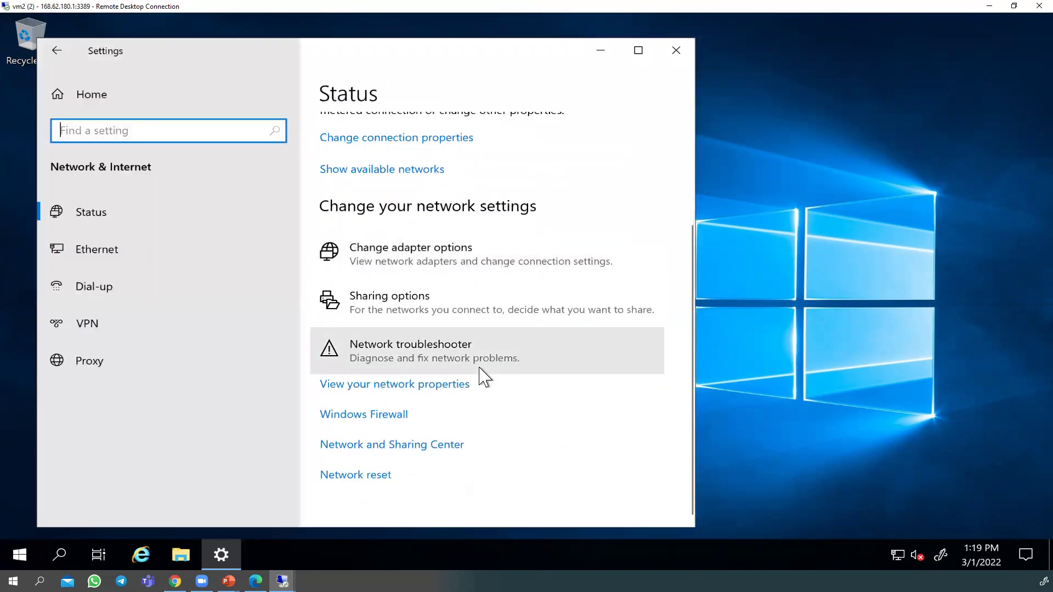
click(386, 417)
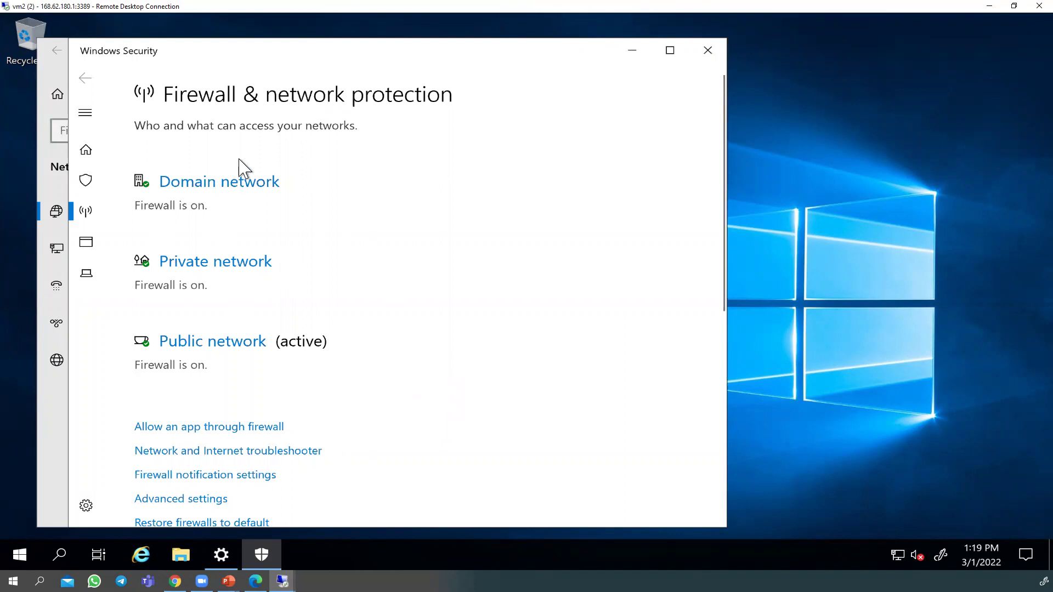
Turn off Windows Defender Firewall for vm2's domain and private networks
click(234, 183)
click(161, 340)
scroll(128, 309, down, 2)
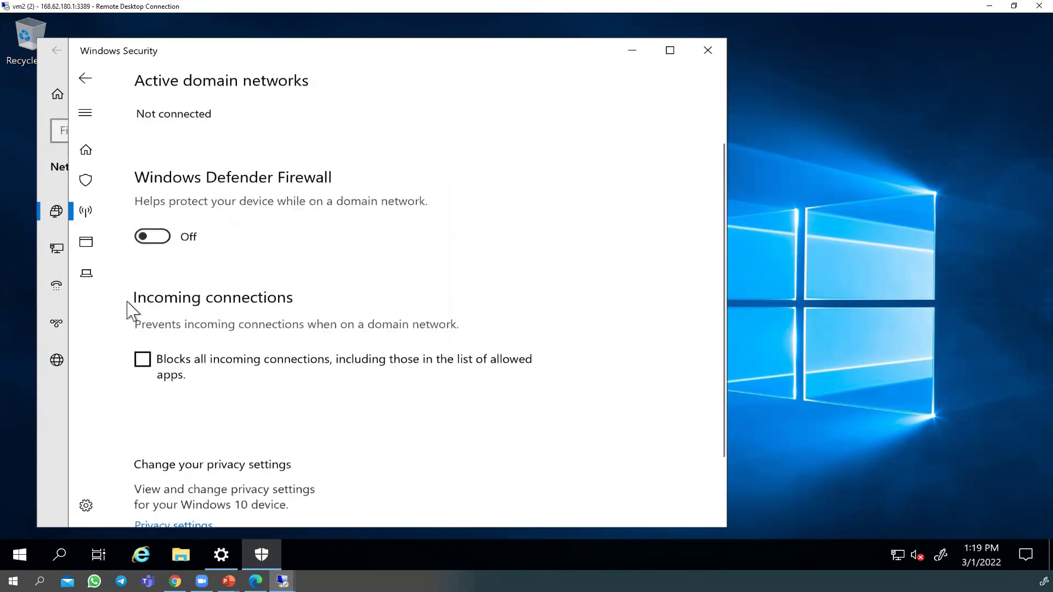
scroll(128, 310, down, 2)
click(85, 78)
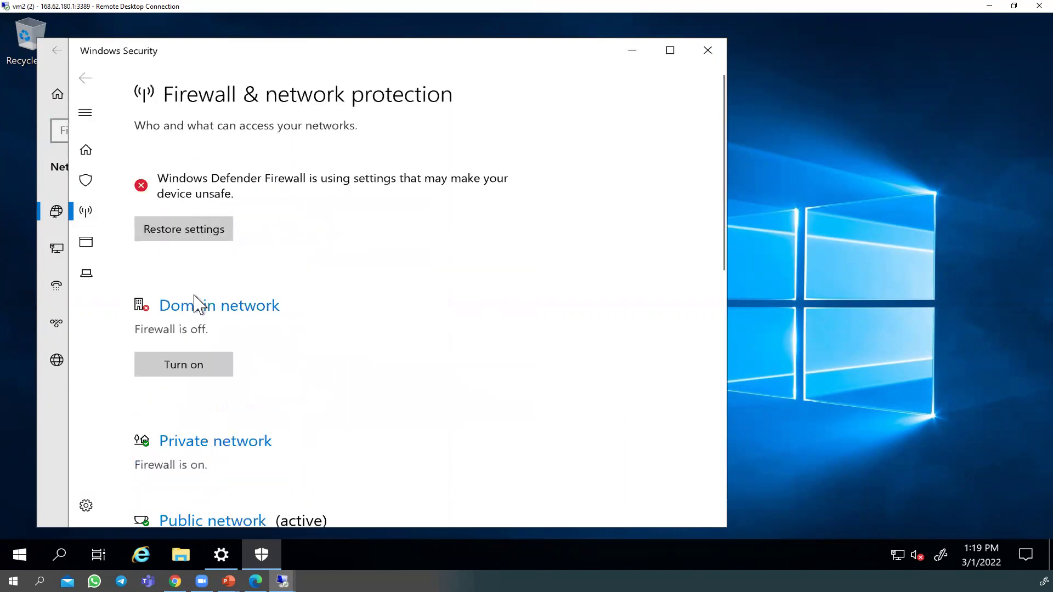
scroll(195, 362, down, 2)
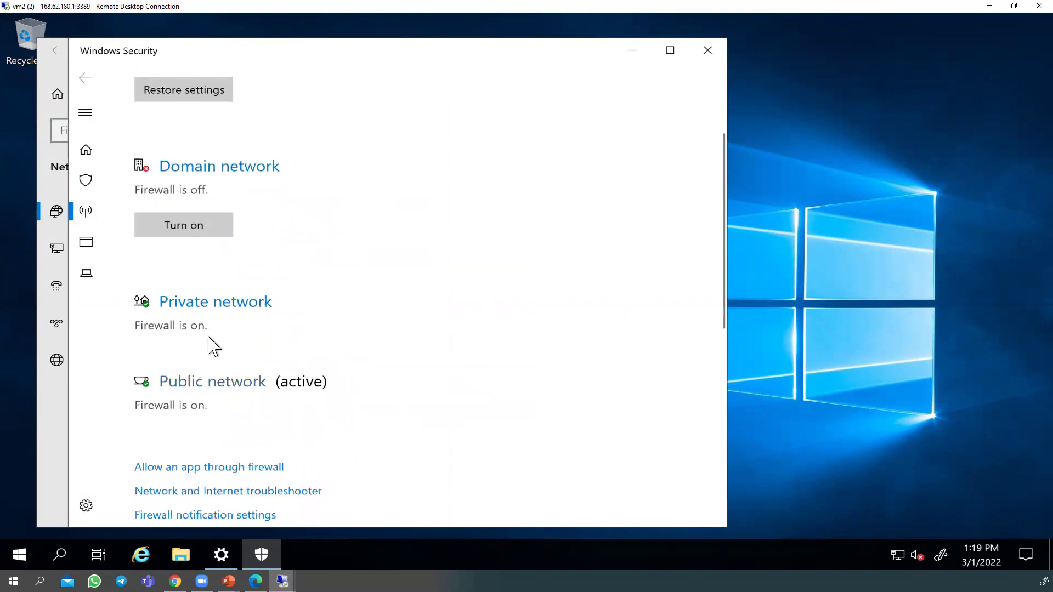
click(222, 303)
click(159, 357)
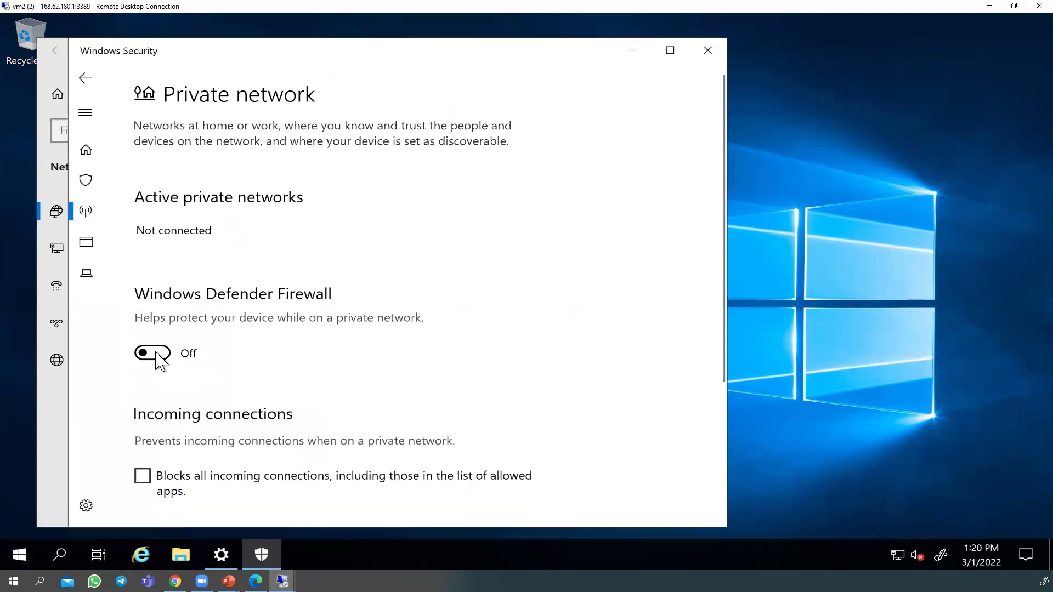
click(85, 80)
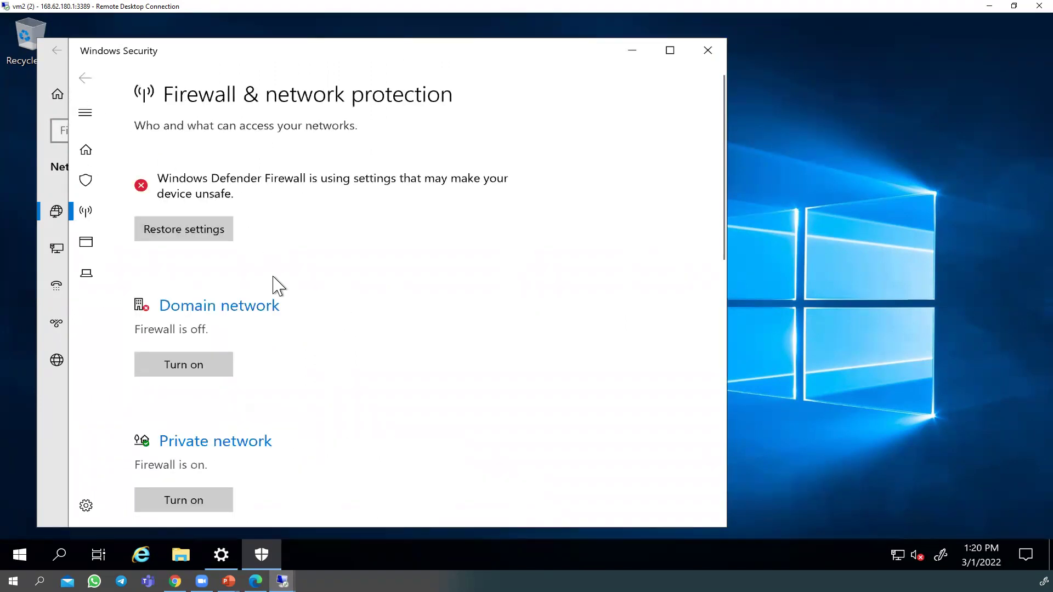
Turn off vm2's public network firewall, then close Windows Security and Settings
scroll(241, 291, down, 2)
click(222, 302)
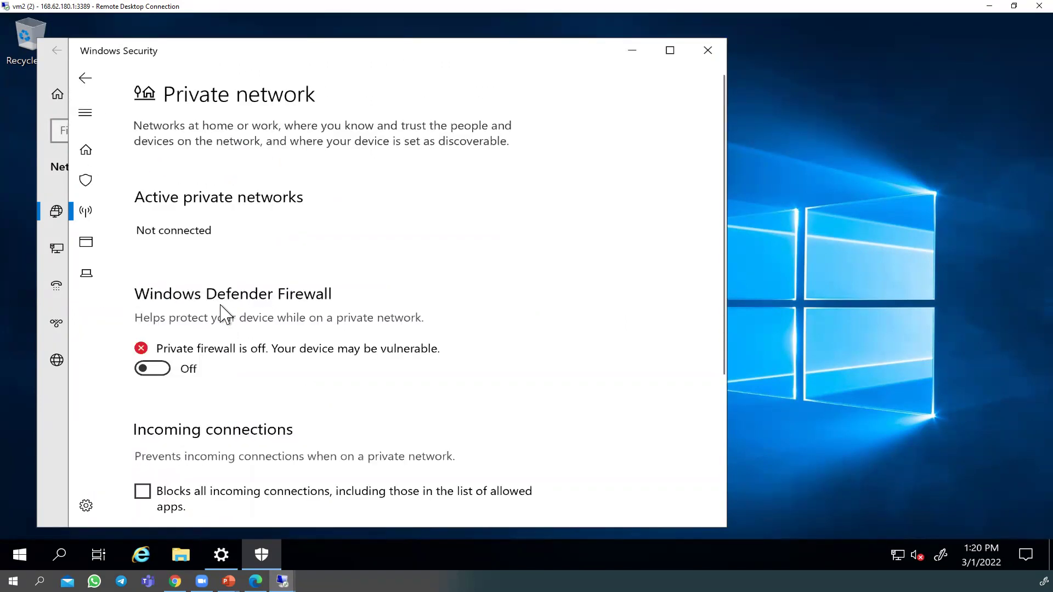
click(85, 78)
scroll(237, 297, down, 3)
scroll(242, 301, down, 2)
click(226, 235)
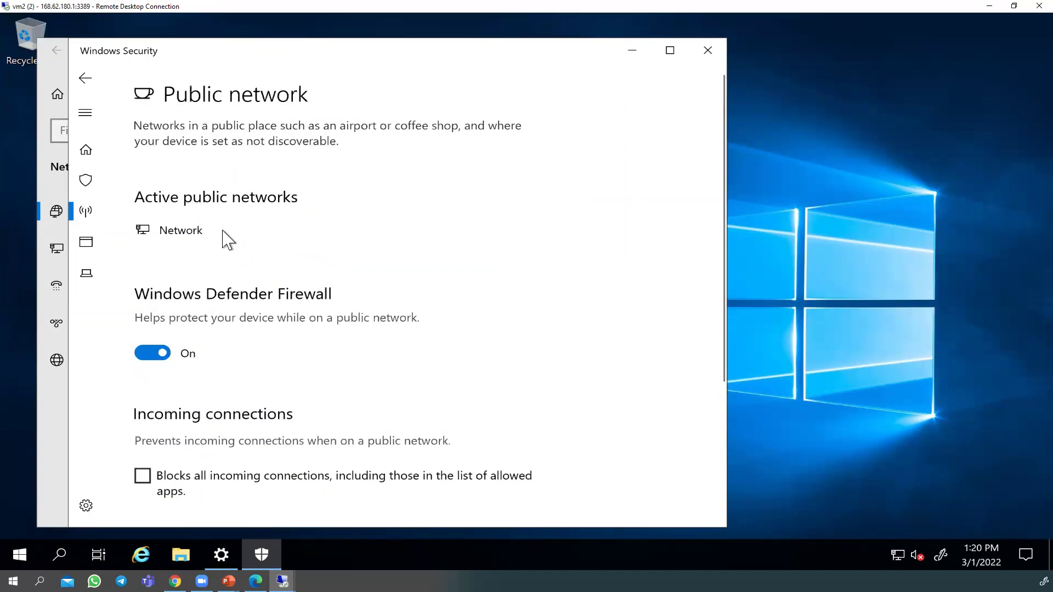
click(151, 354)
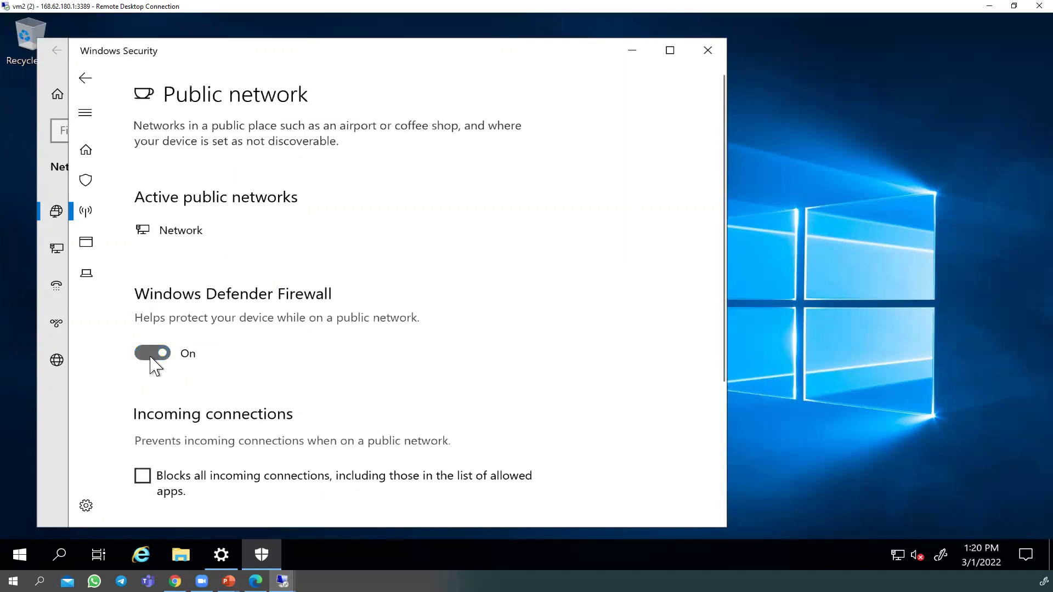
click(86, 79)
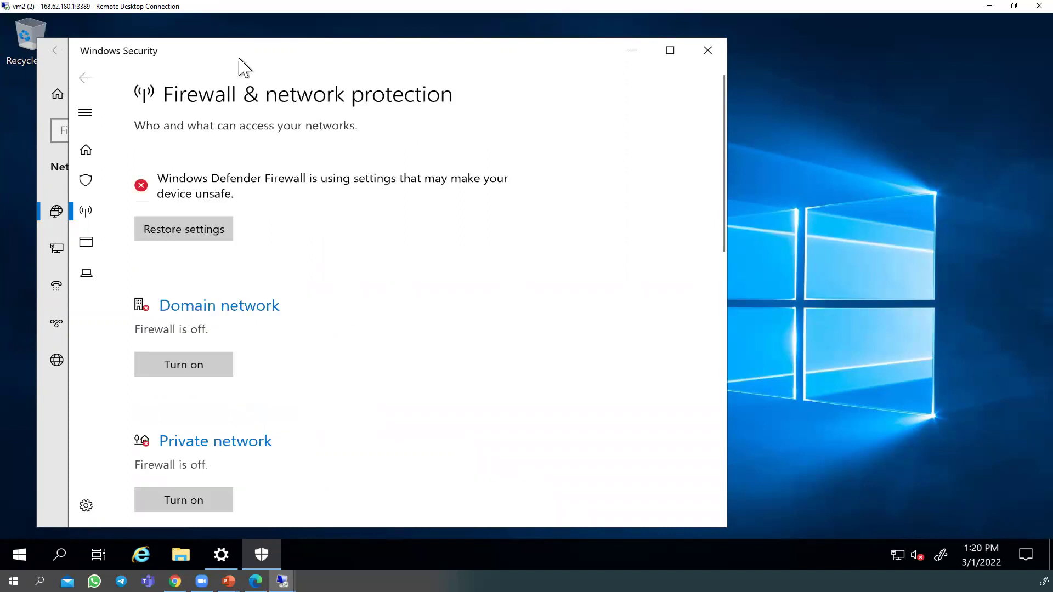
click(709, 50)
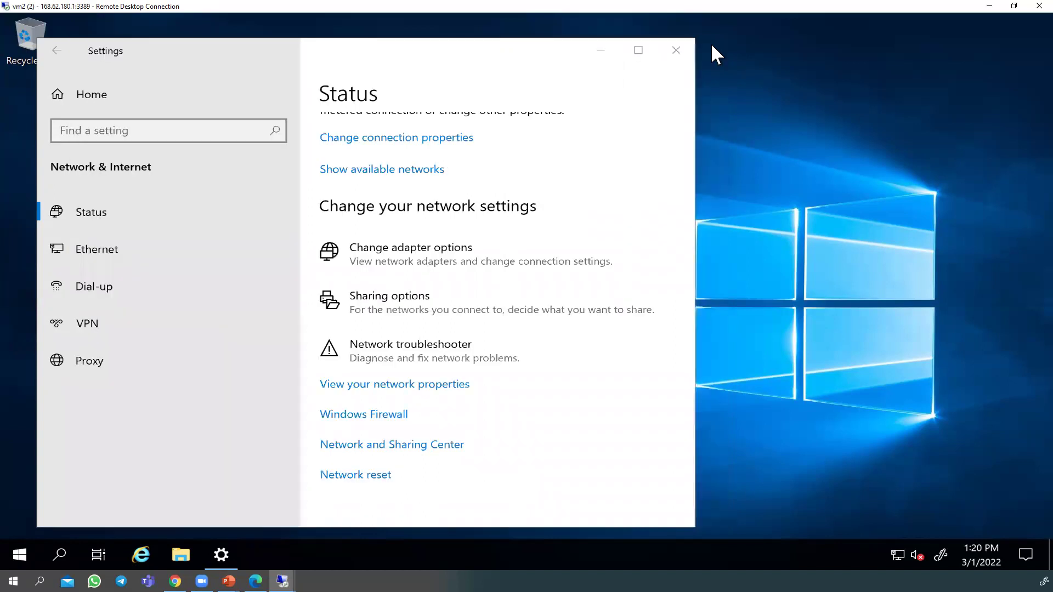
click(676, 50)
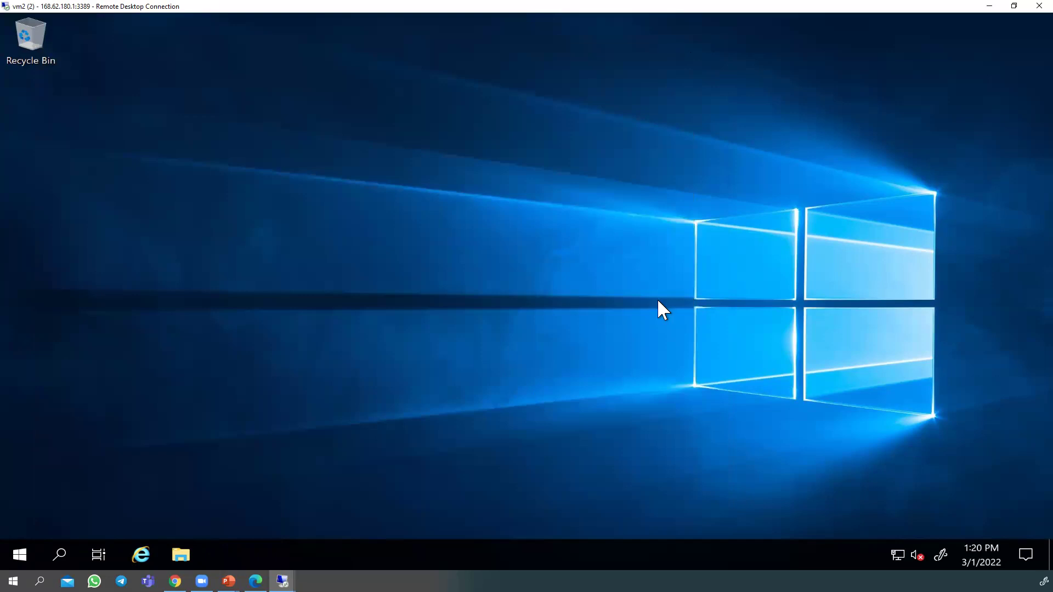
click(282, 581)
Launch Windows PowerShell as administrator in the vm1 session
click(223, 535)
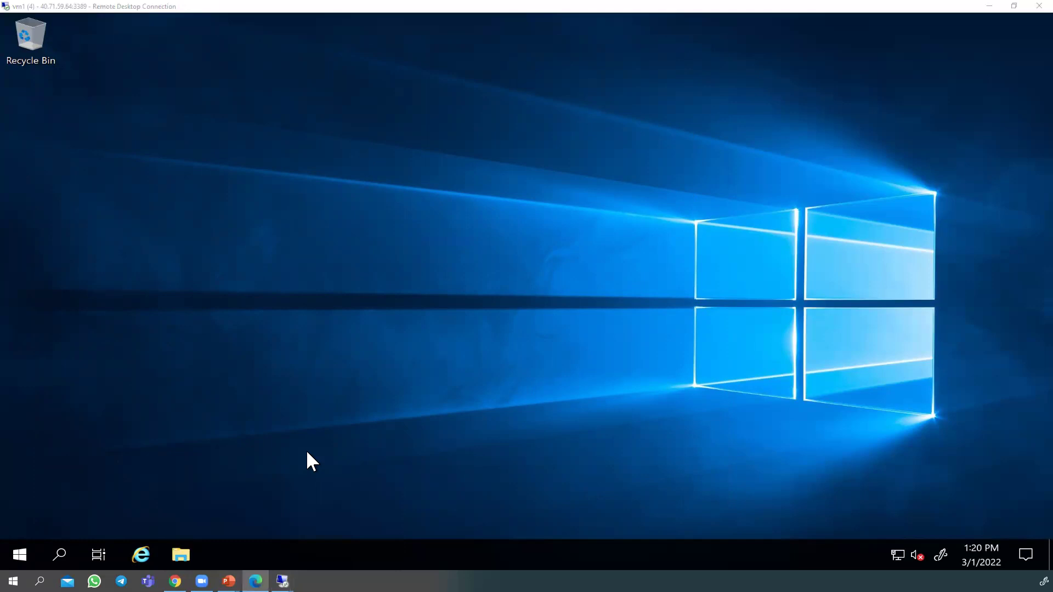
click(58, 549)
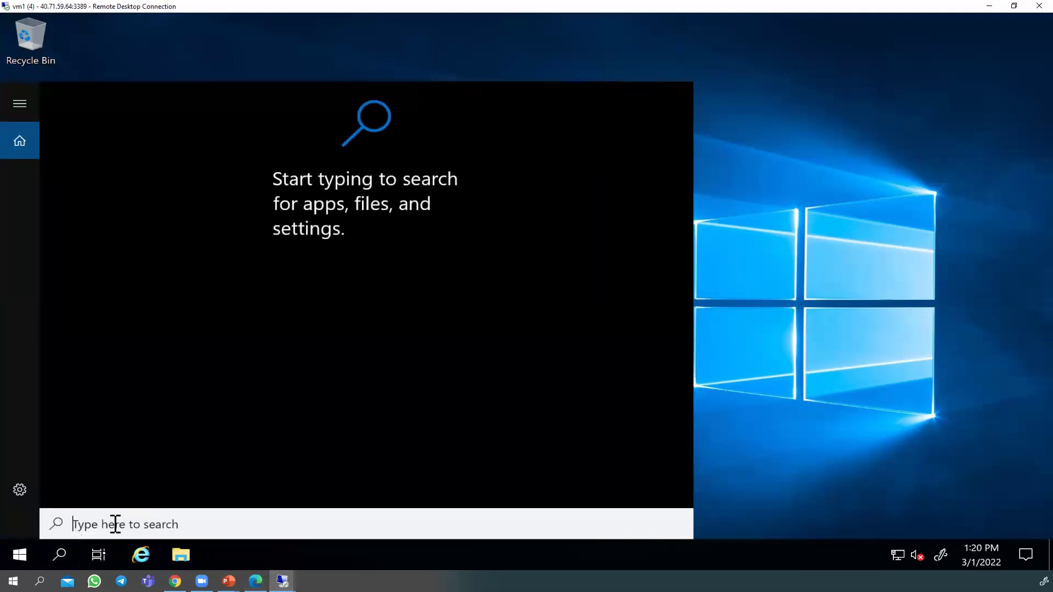
text(powershe)
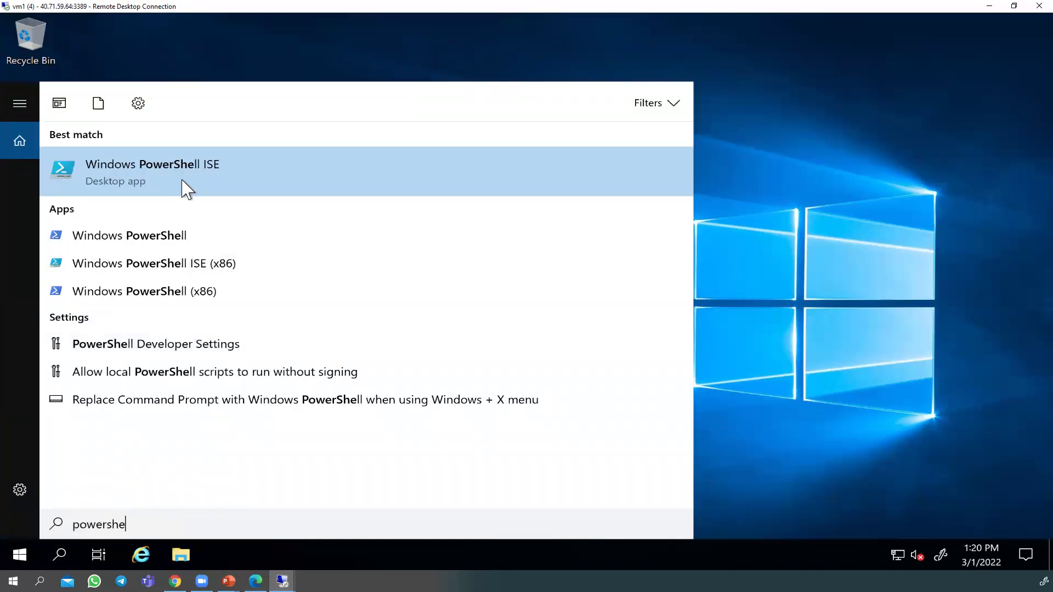
right_click(178, 241)
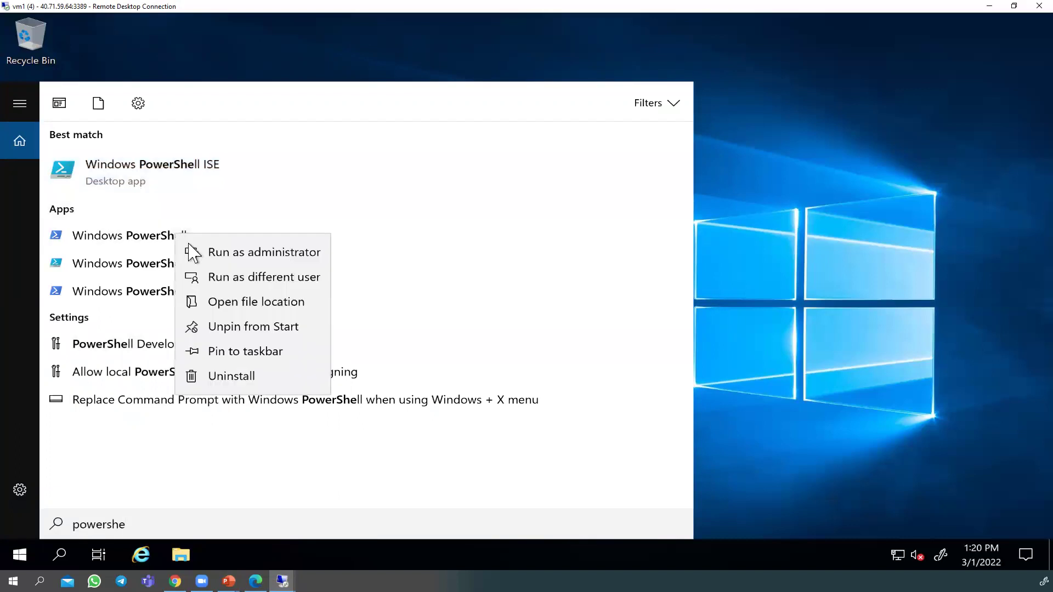
click(204, 257)
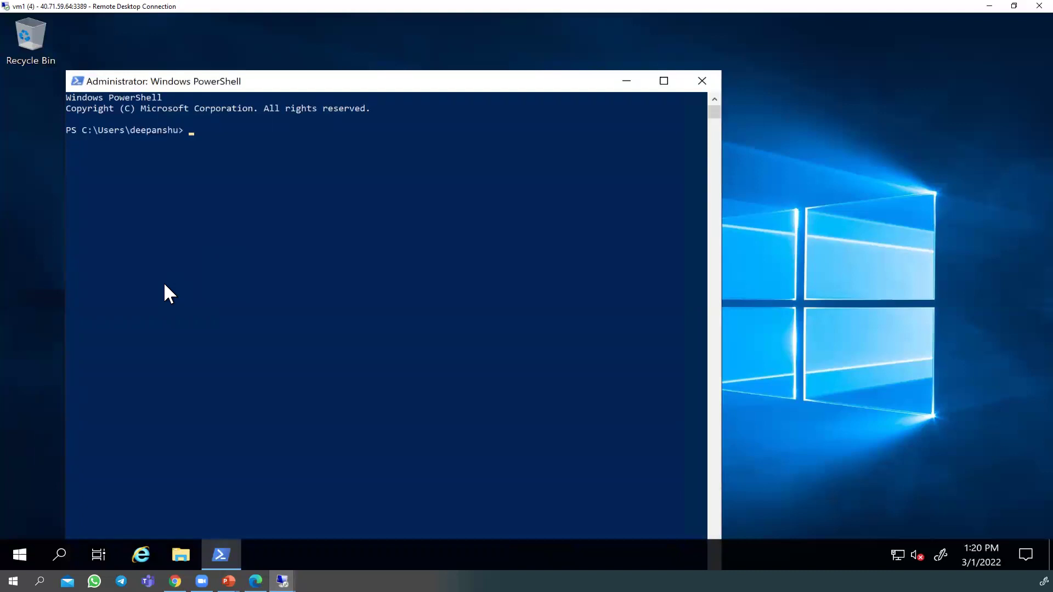
Run 'ping vm2', getting four replies from 10.0.0.5 with 0% loss
text(ping vm2)
key(Return)
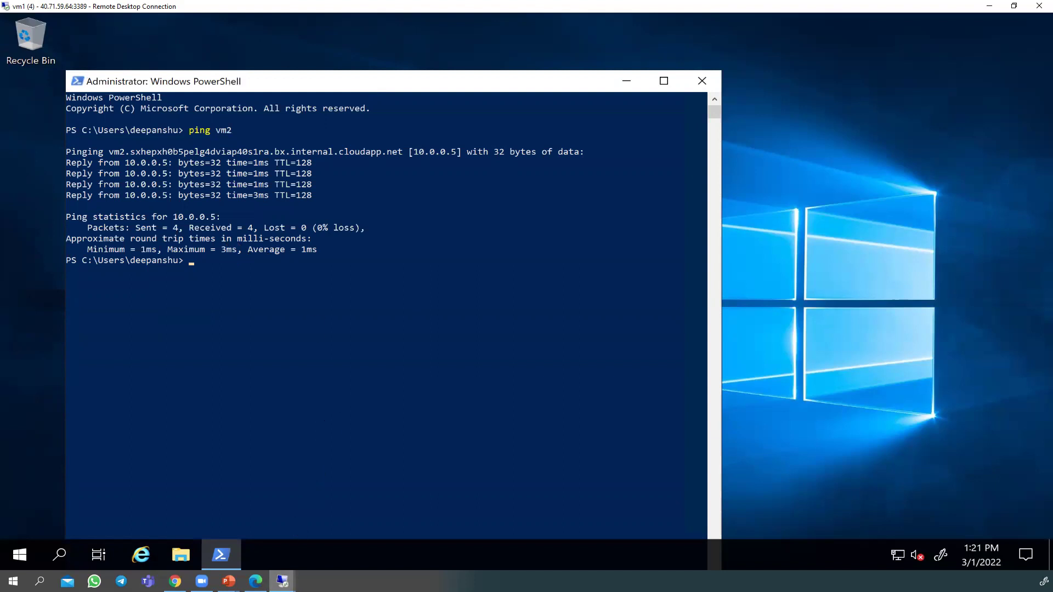
mouse_move(283, 582)
click(338, 528)
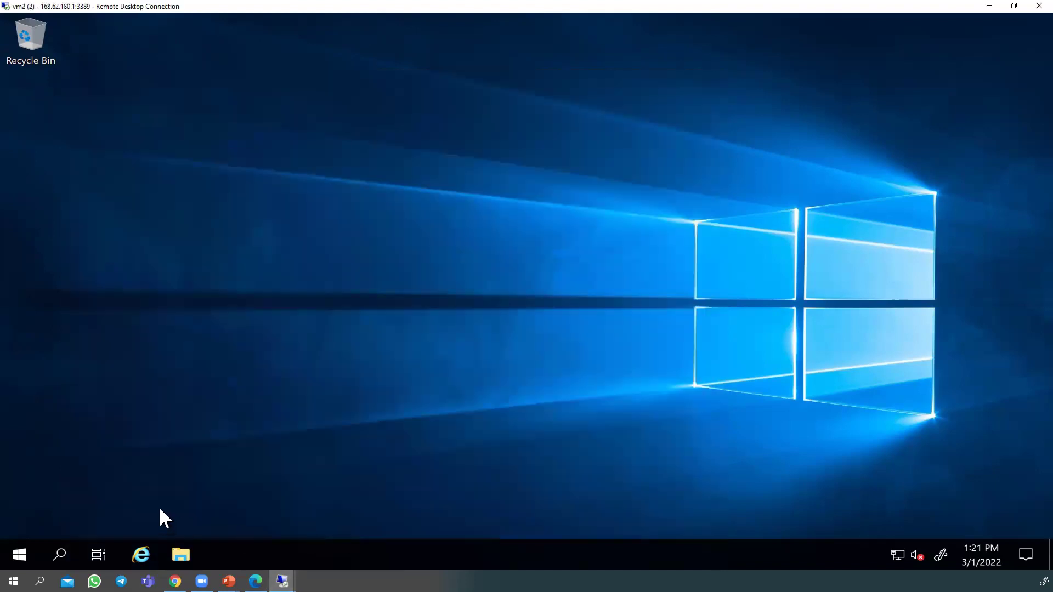
From an administrator PowerShell on vm2, ping vm1 and get four replies from 10.0.0.4
click(59, 554)
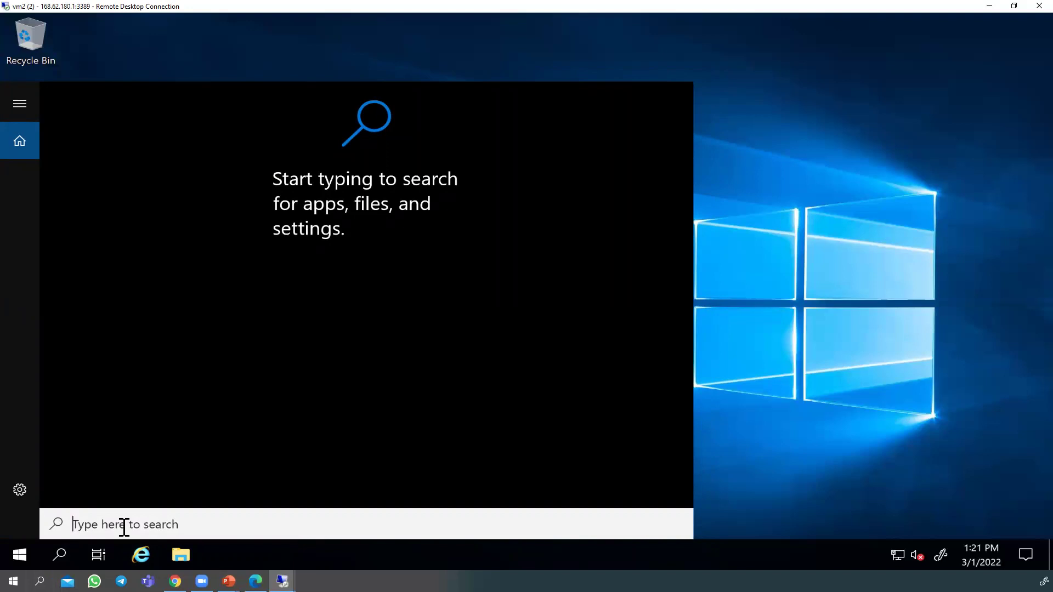
text(powershe)
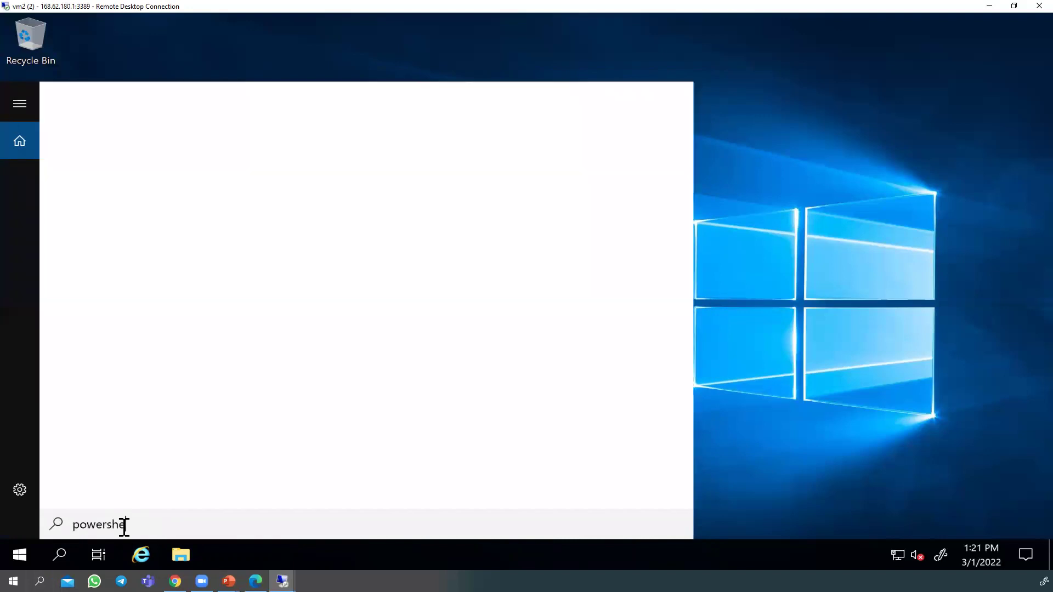
text(ll)
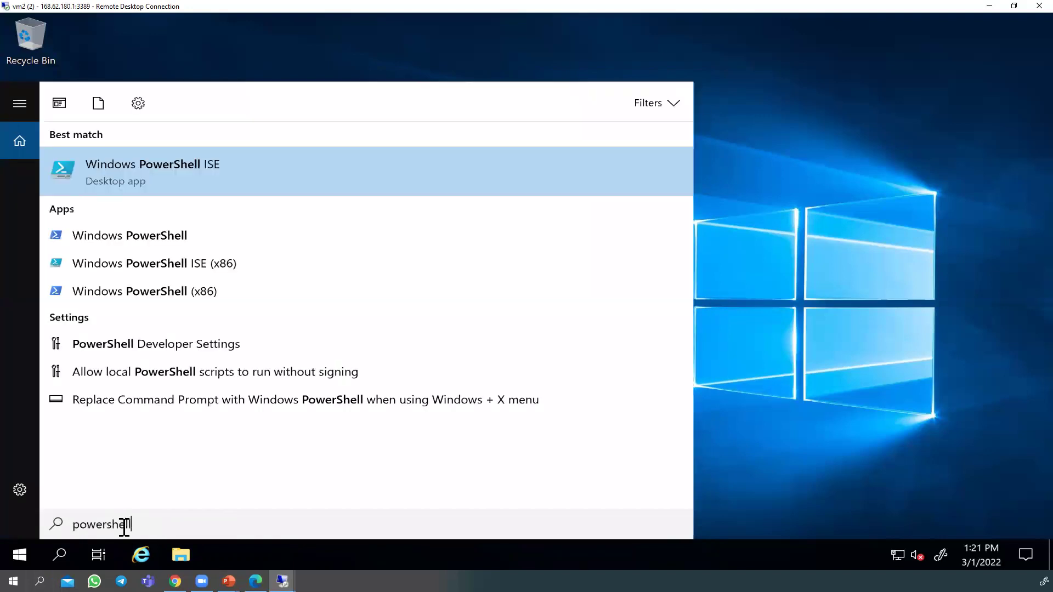
right_click(179, 236)
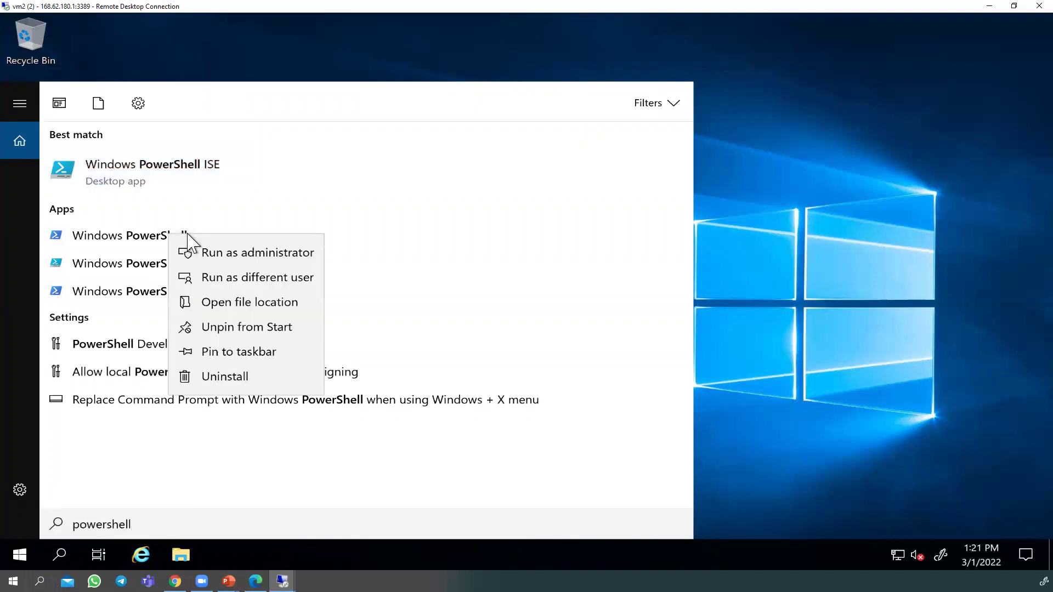
click(227, 263)
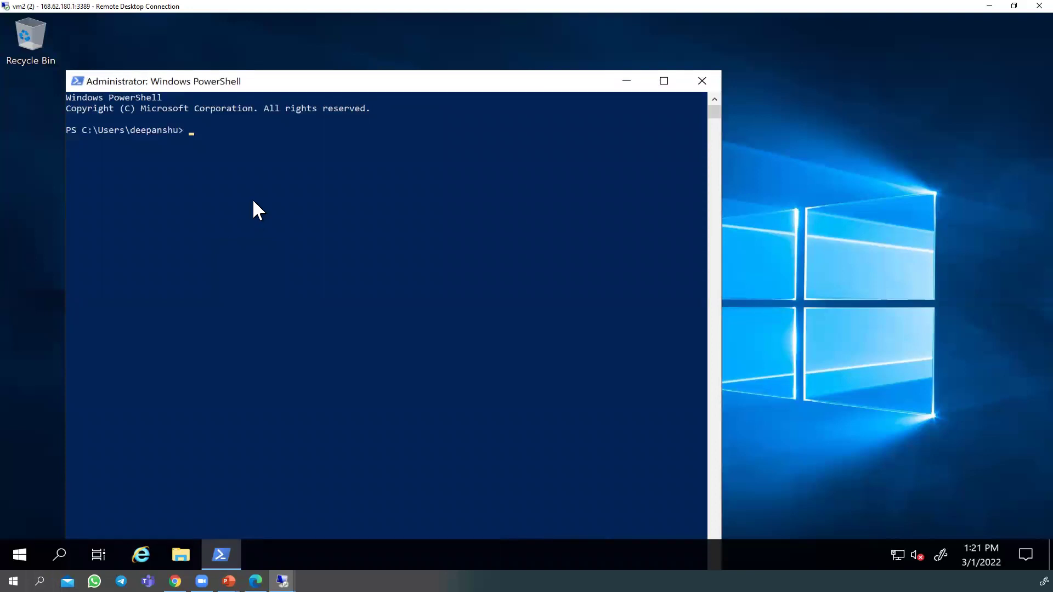
text(ping vm1)
key(Return)
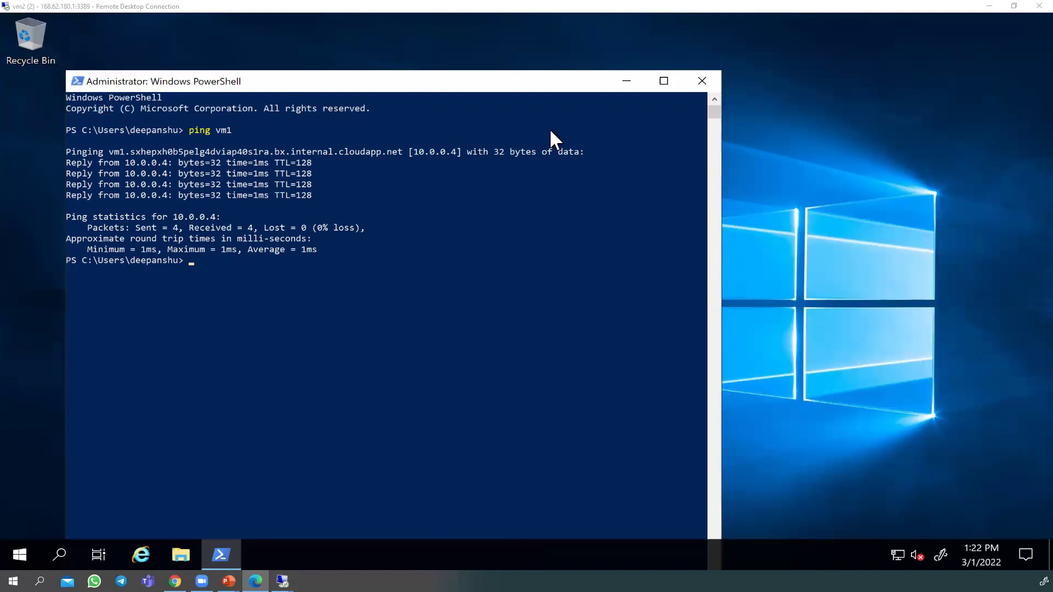
Close PowerShell on vm2 and disconnect the vm2 remote session
click(702, 81)
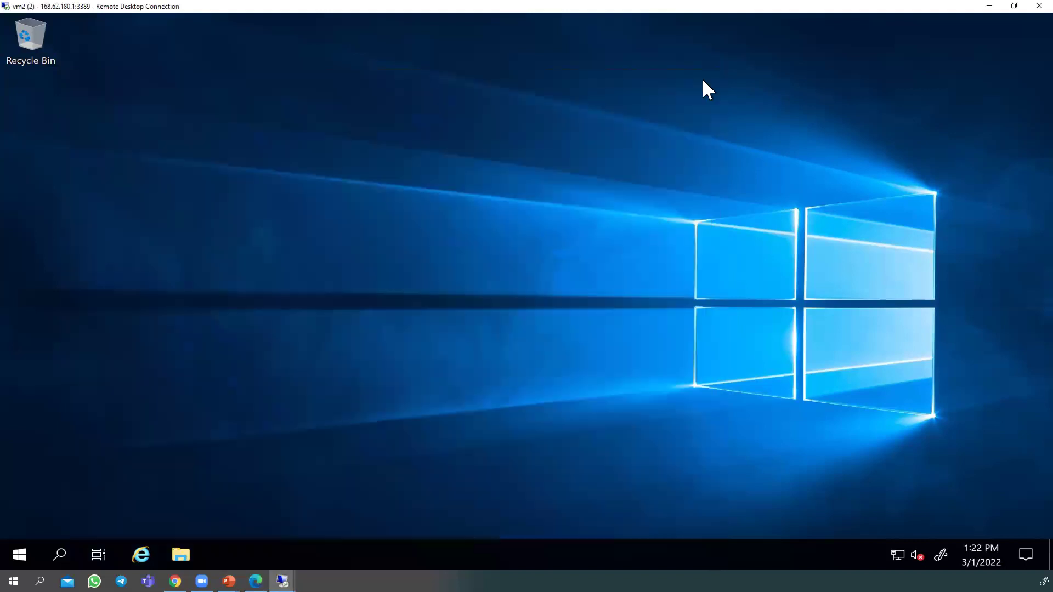
click(1038, 7)
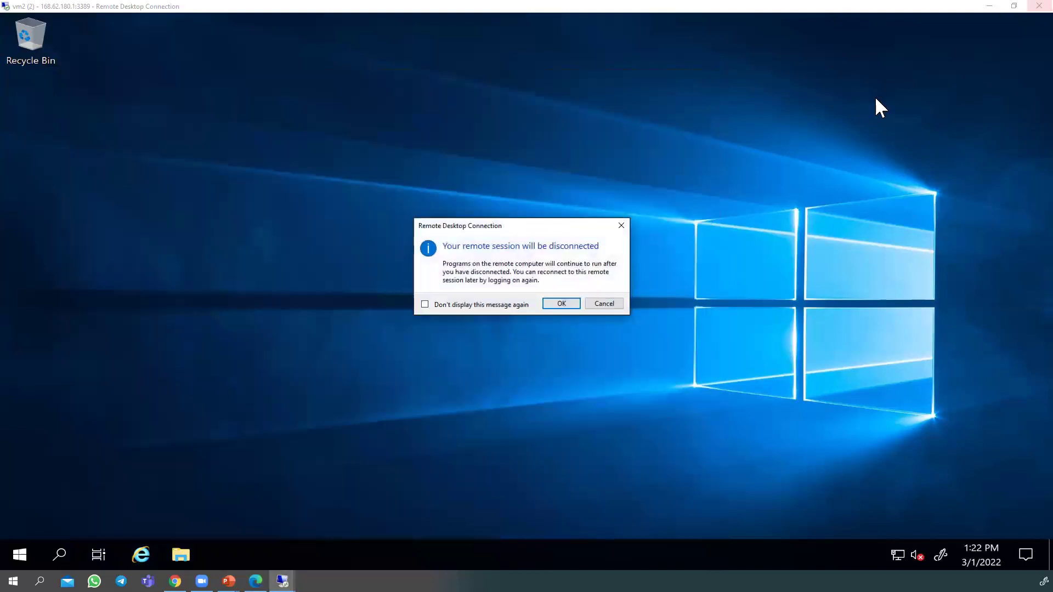
click(558, 306)
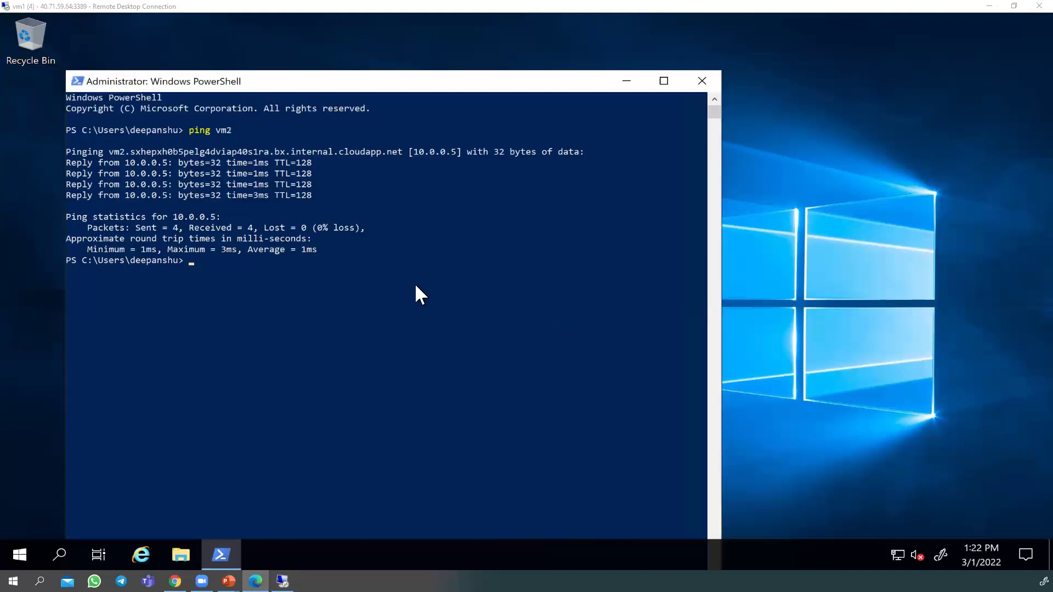
Close PowerShell on vm1 and disconnect the vm1 remote session
click(702, 82)
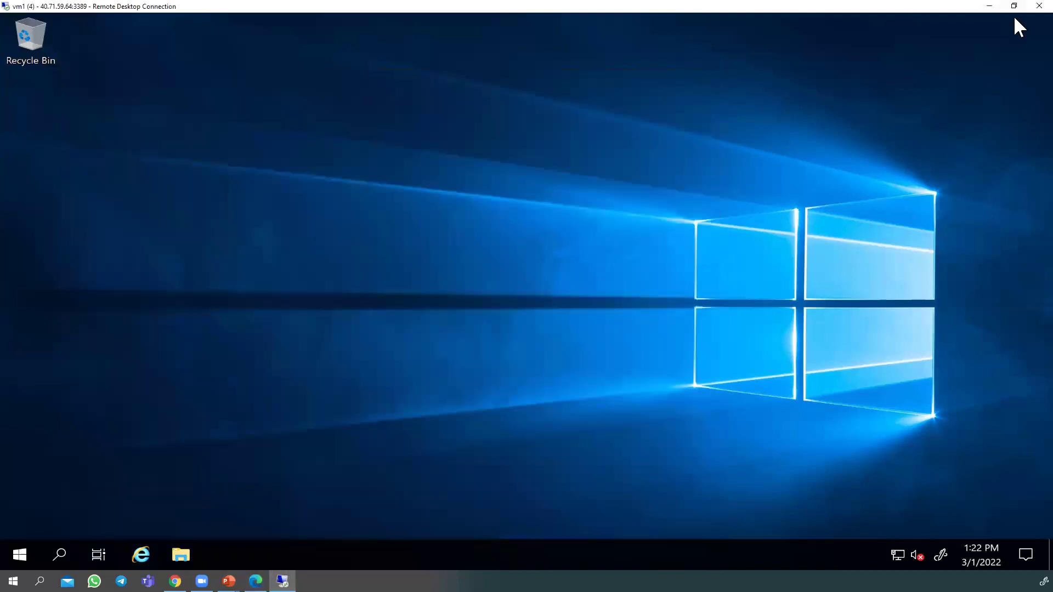
click(1039, 7)
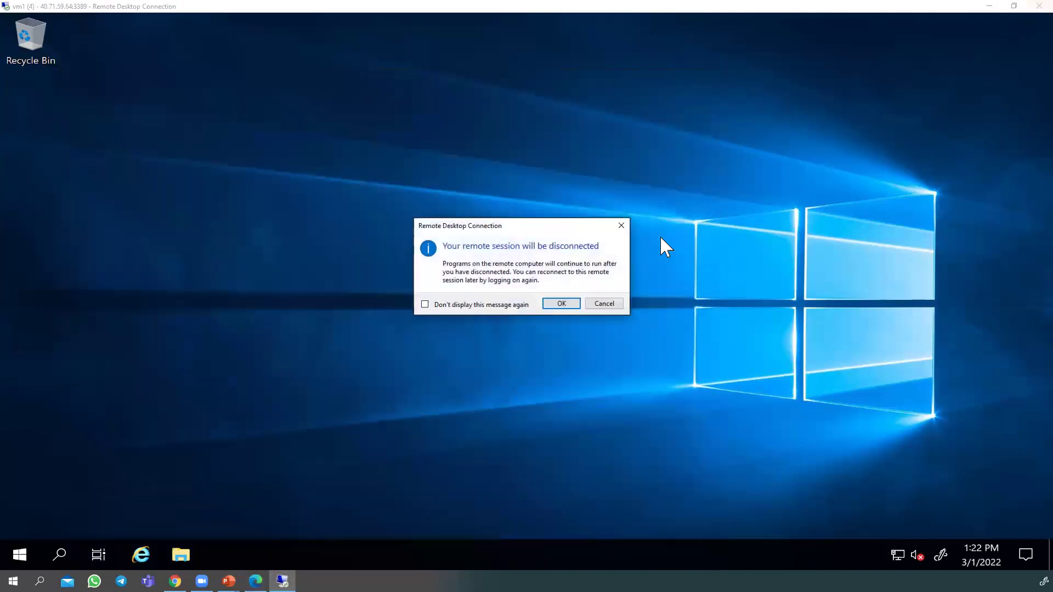
click(562, 304)
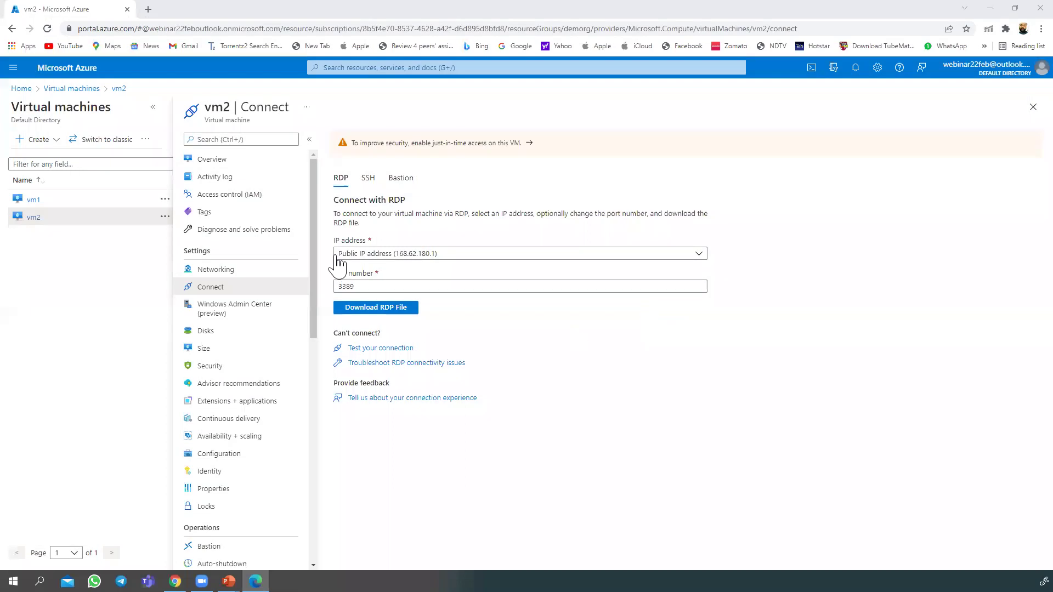
Return to the Azure portal Home page listing vm2, vm1, vnet1 and demorg
click(82, 69)
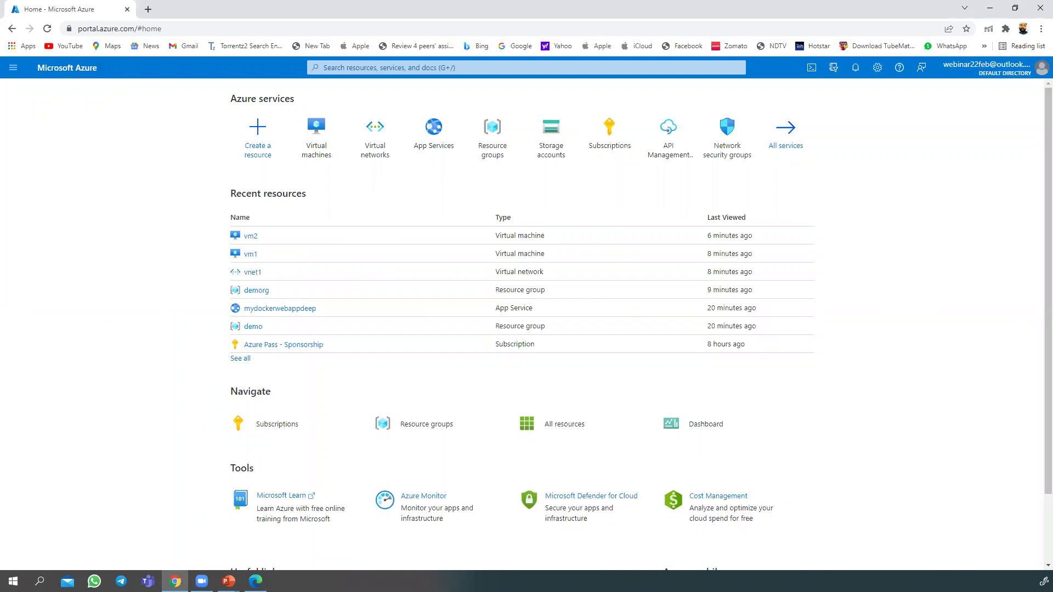
key(alt+Tab)
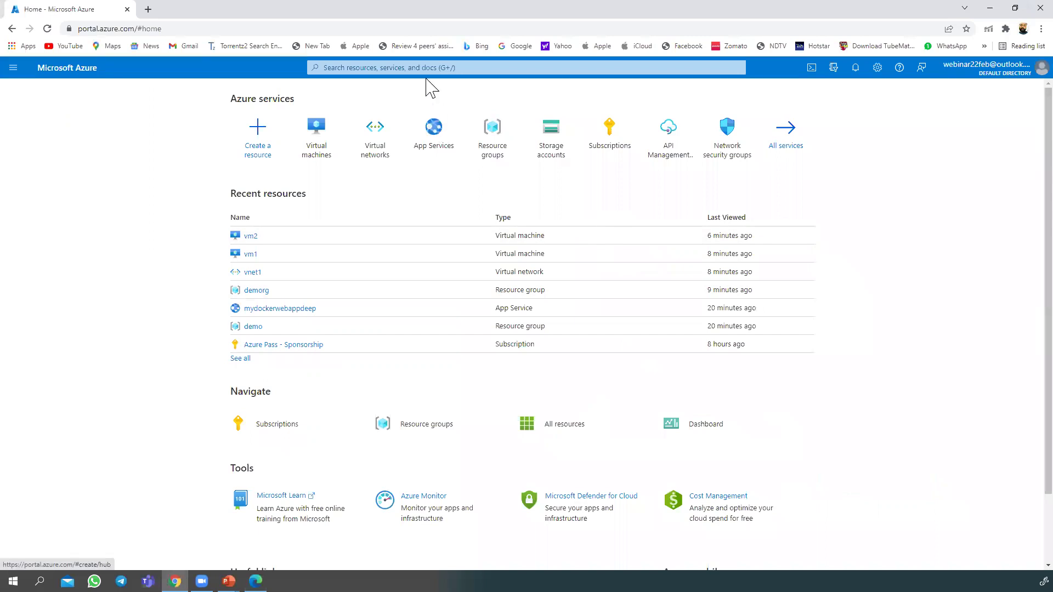
Search 'storage account' and start creating a new account from the Storage accounts list
click(427, 67)
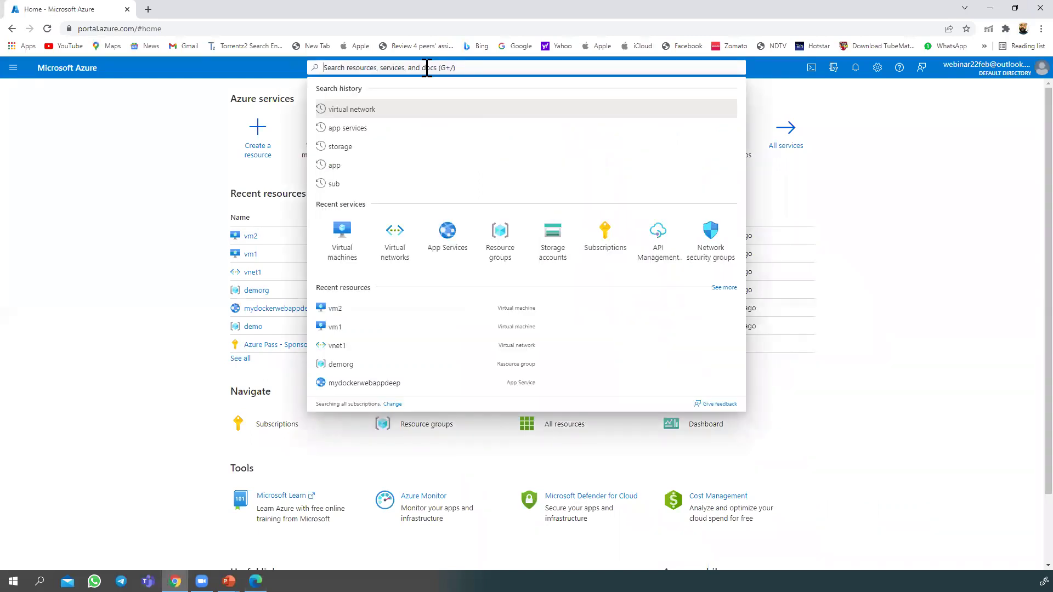
text(st)
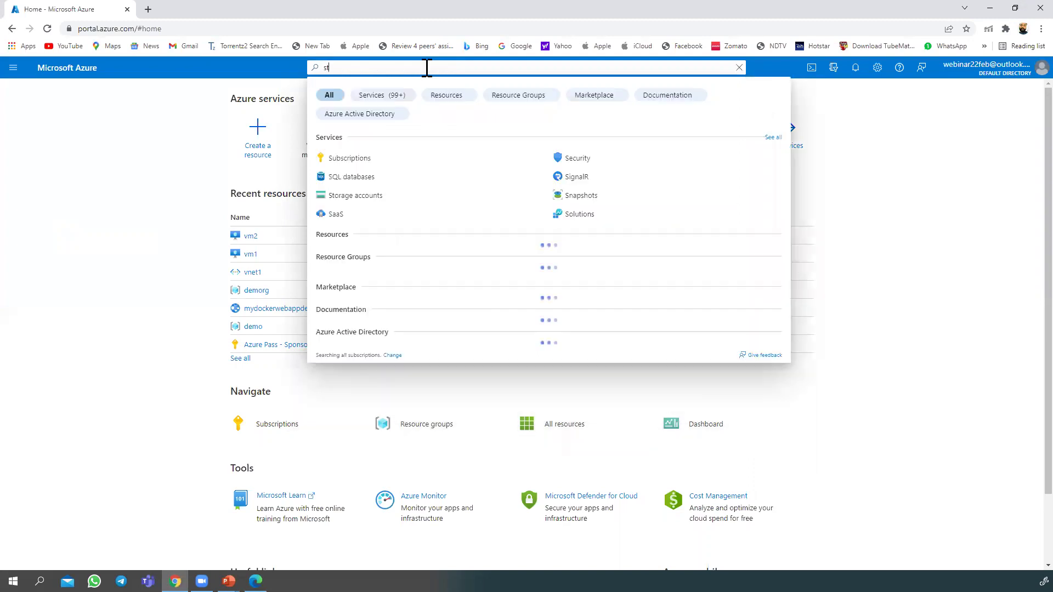
text(orag)
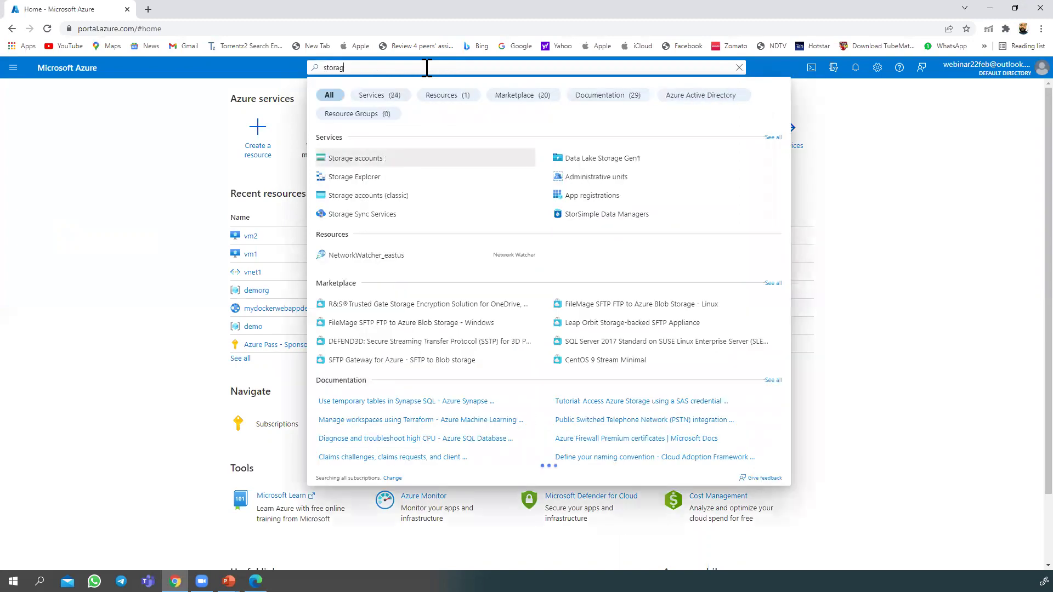
text(e account)
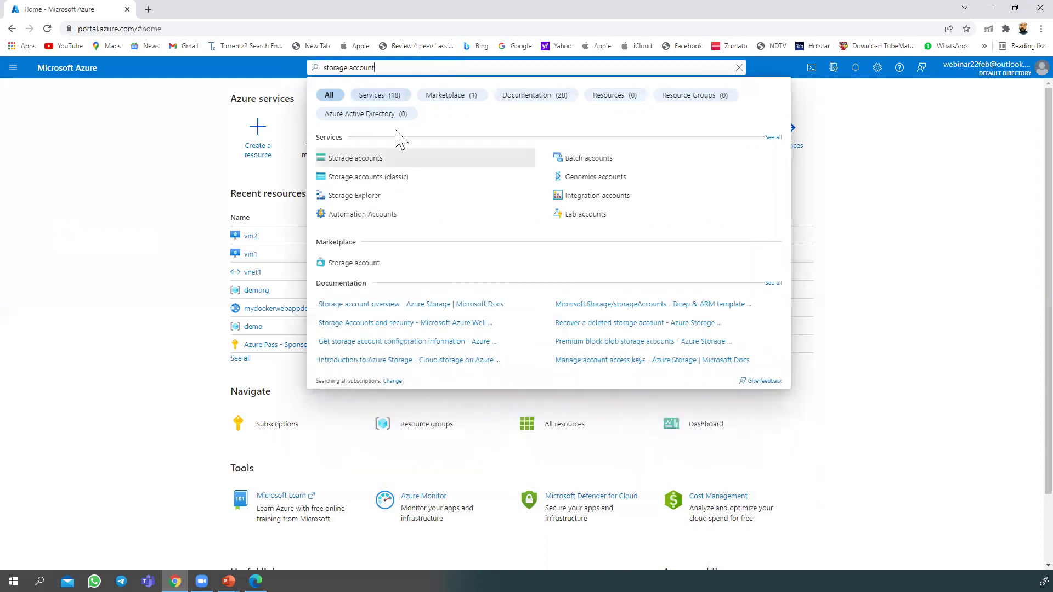
click(360, 161)
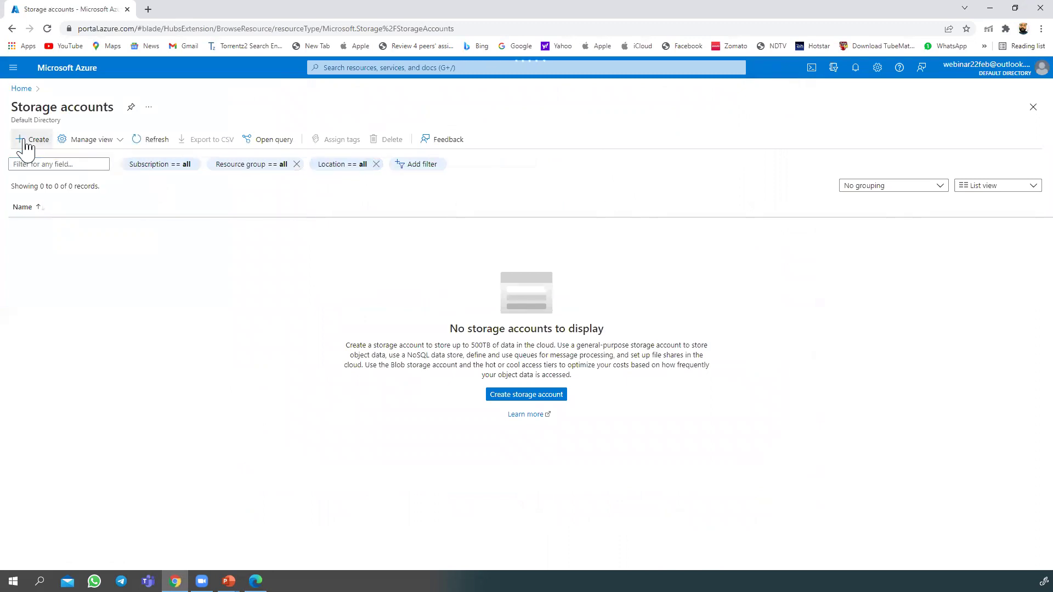
click(26, 144)
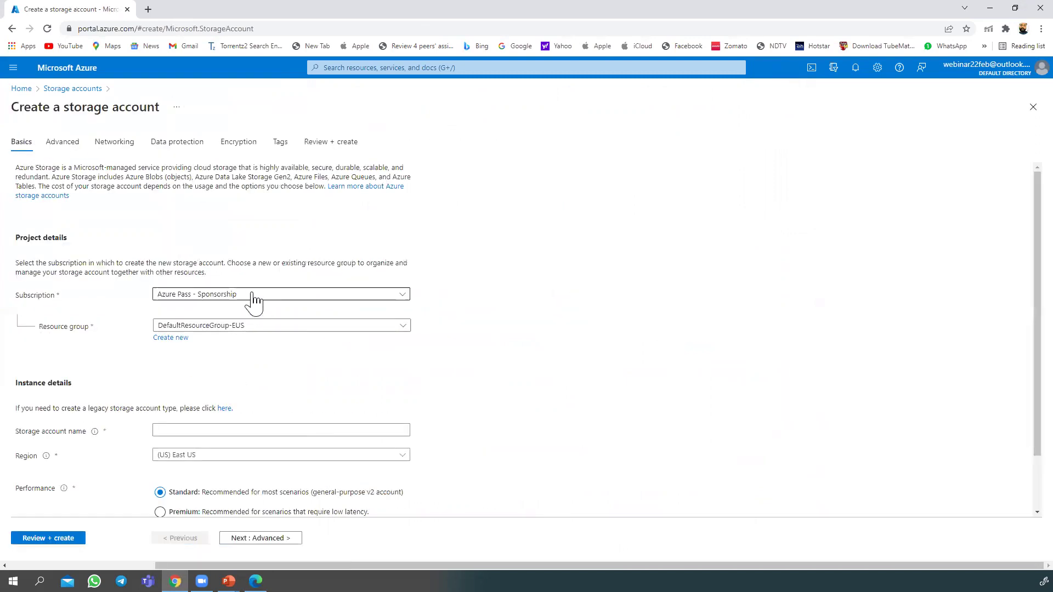
Set resource group demo, name storageaccountdeep, region East US and Locally-redundant storage (LRS)
scroll(226, 296, down, 1)
click(311, 270)
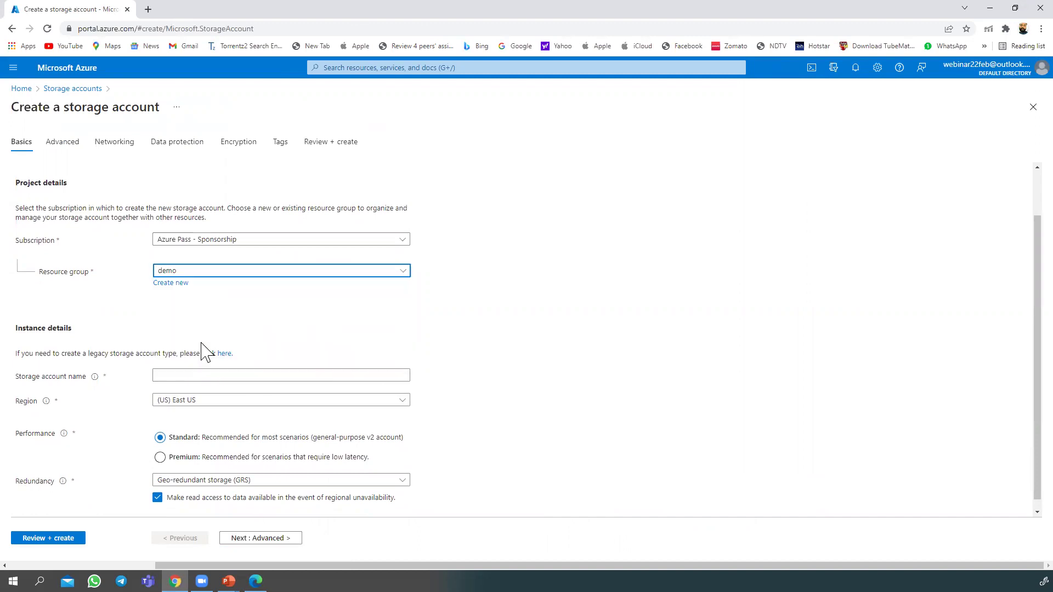
click(233, 367)
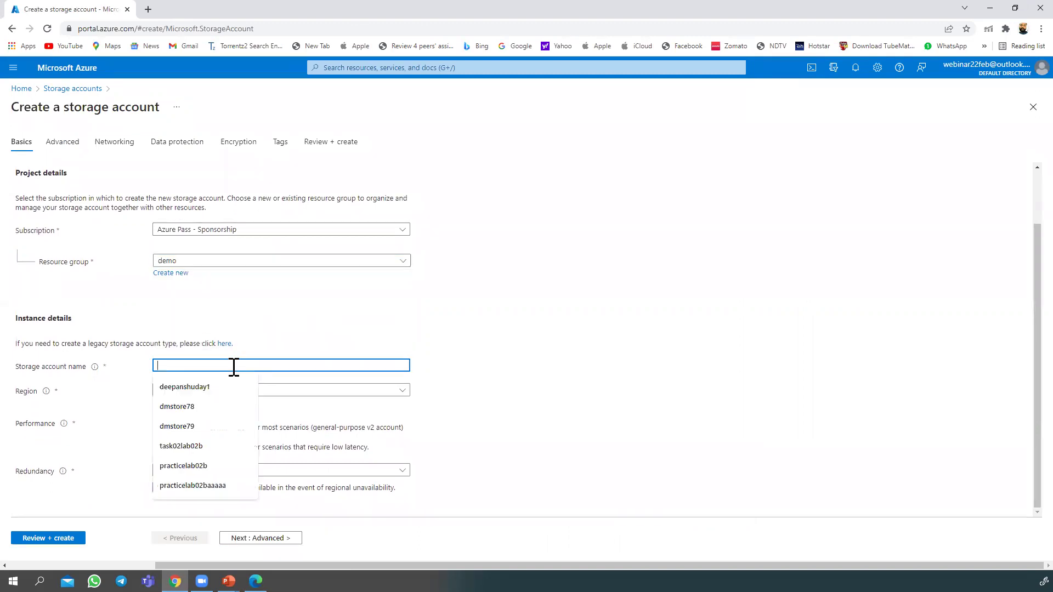
text(storage)
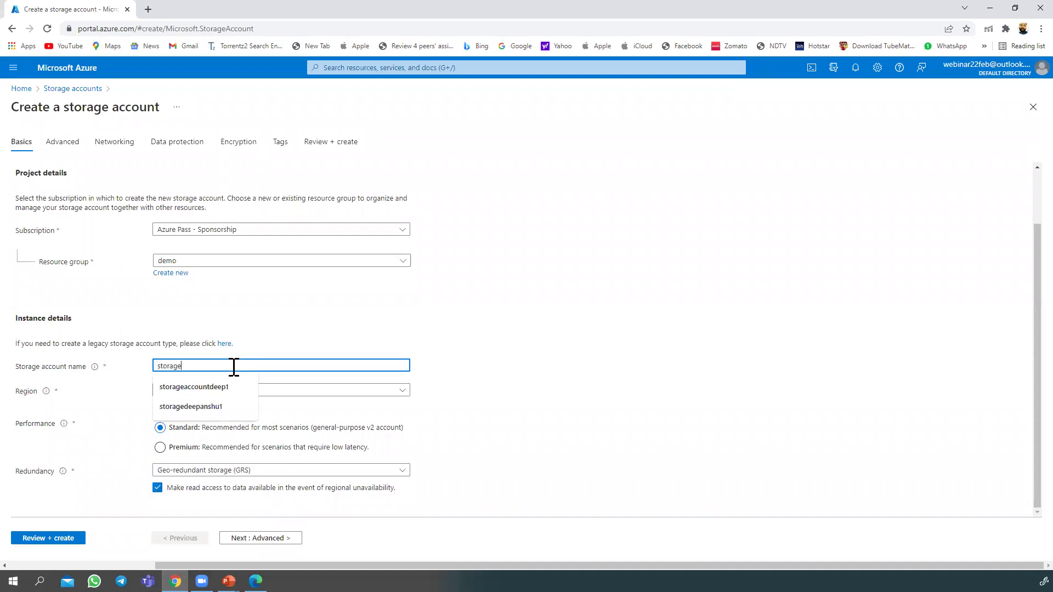
text(a)
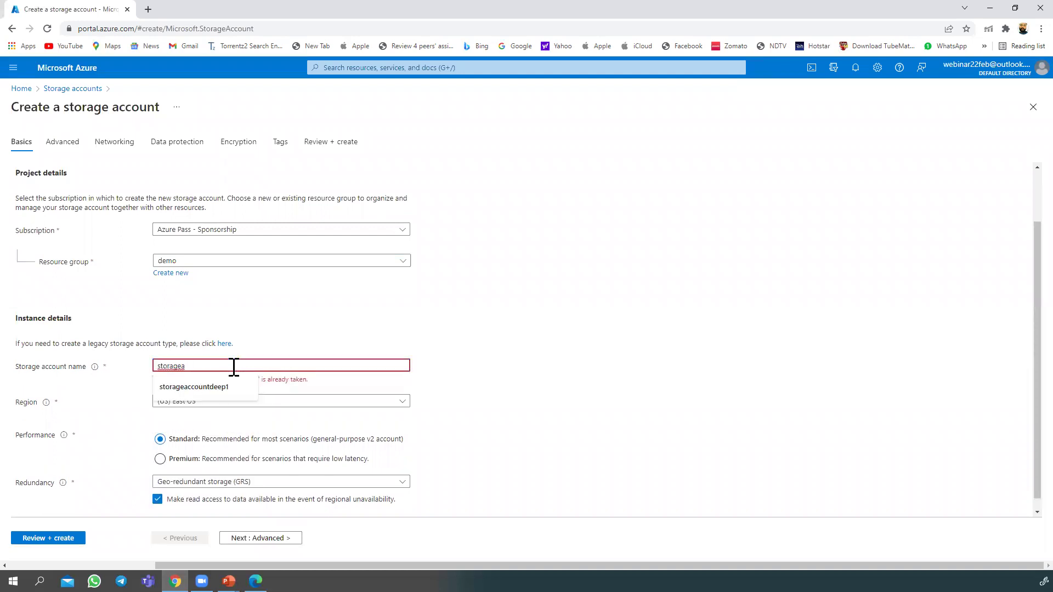
text(ccountdeep)
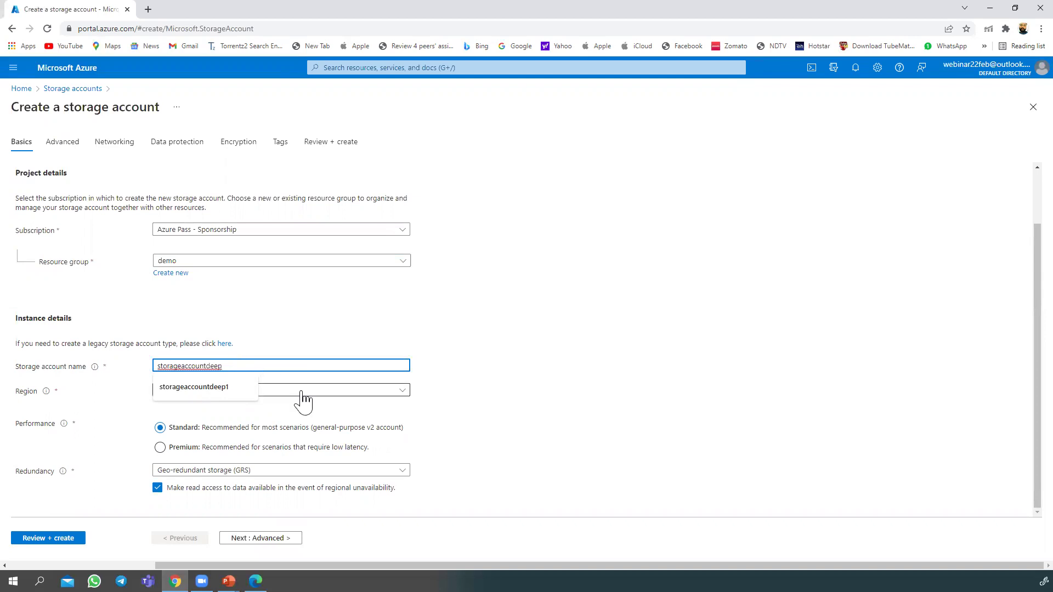
click(301, 393)
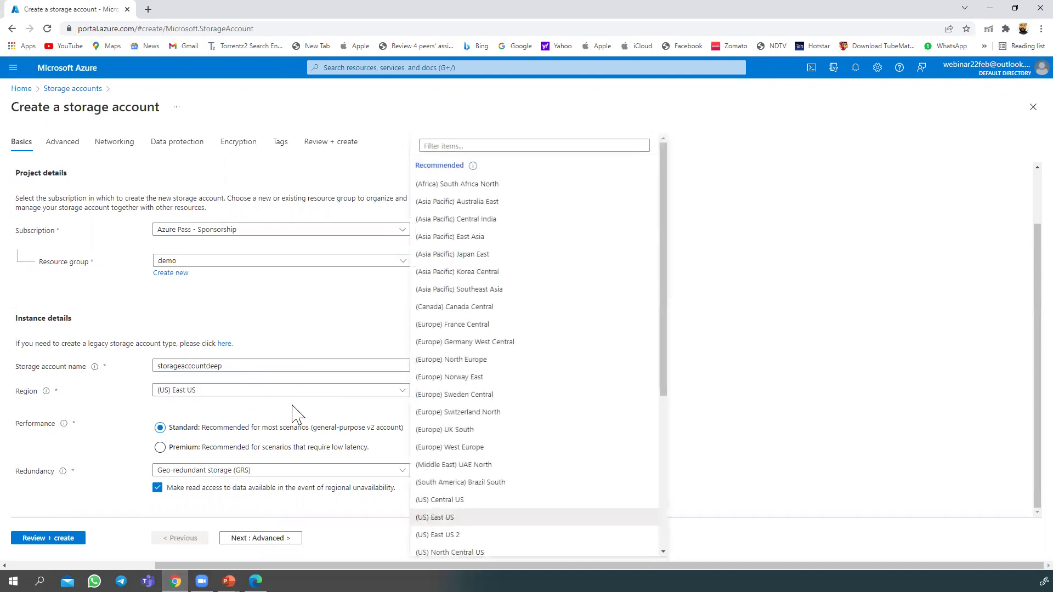
click(295, 413)
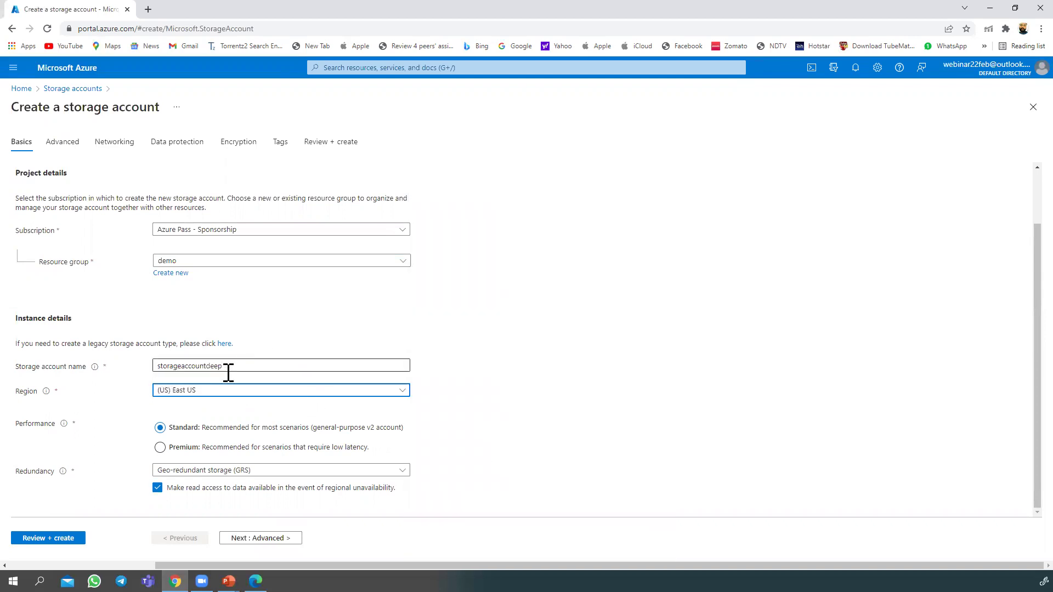
click(297, 472)
click(229, 321)
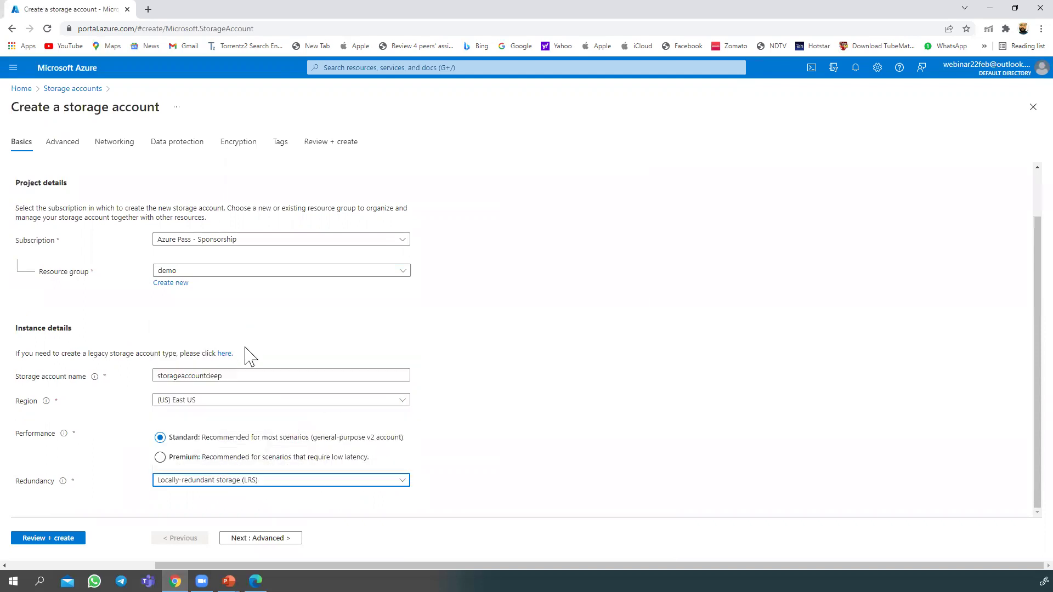
key(alt+Tab)
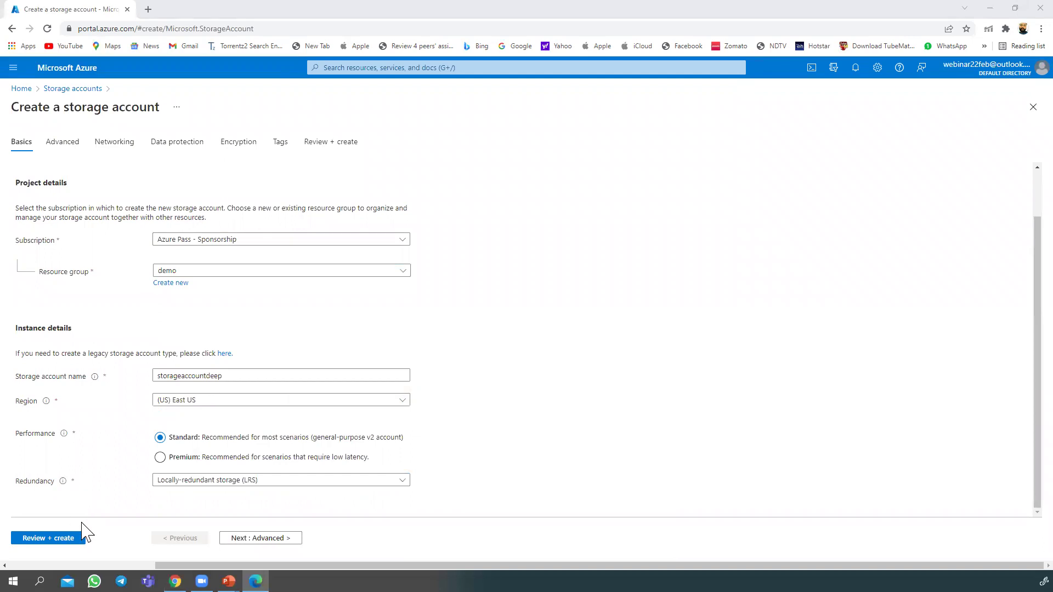
Validate the settings, read the error that storageaccountdeep is taken, and return to Basics
click(73, 537)
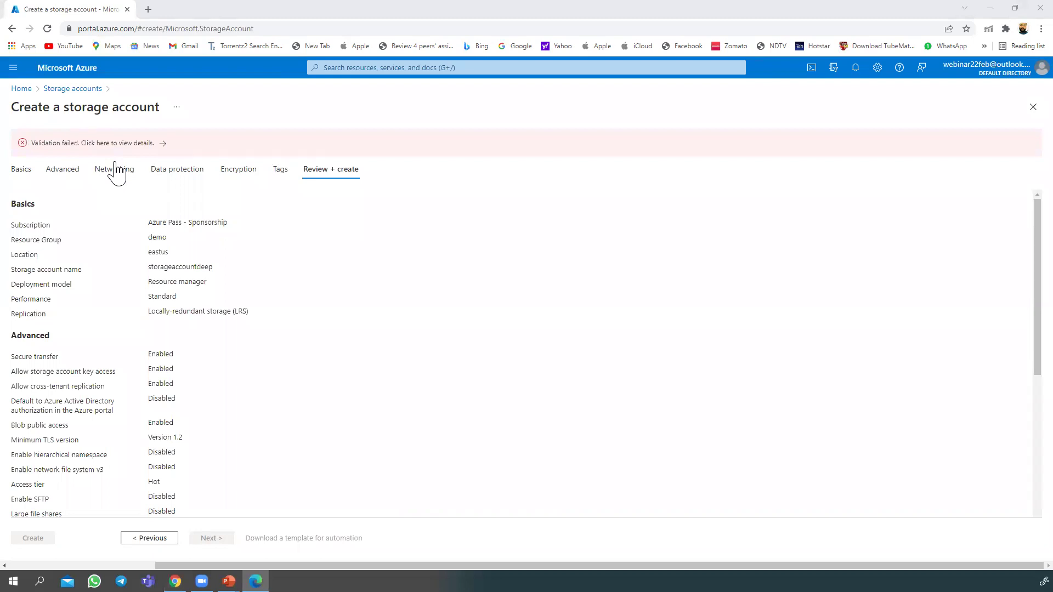
click(161, 145)
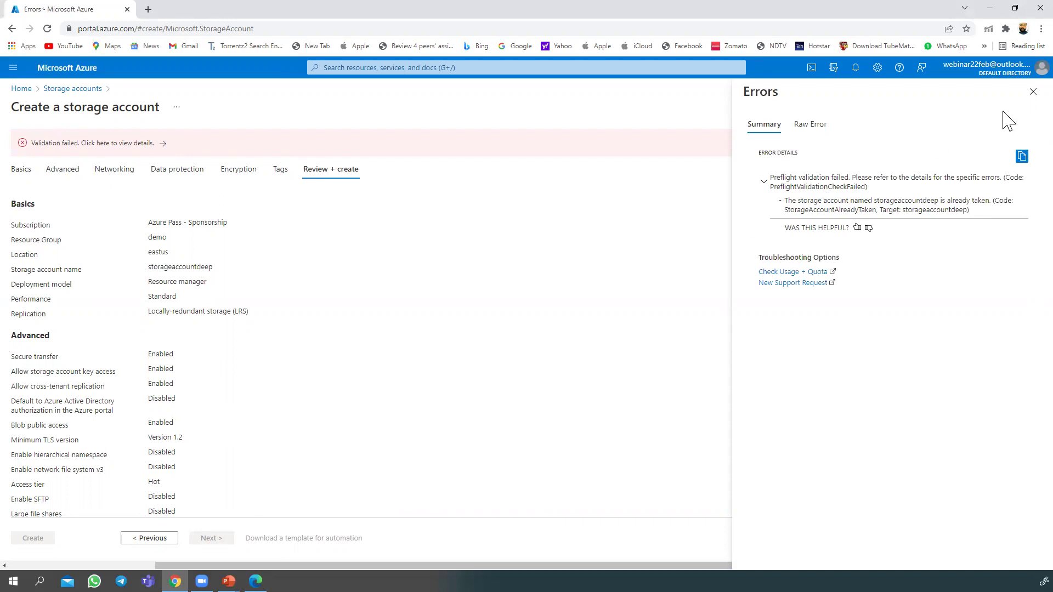
click(1032, 92)
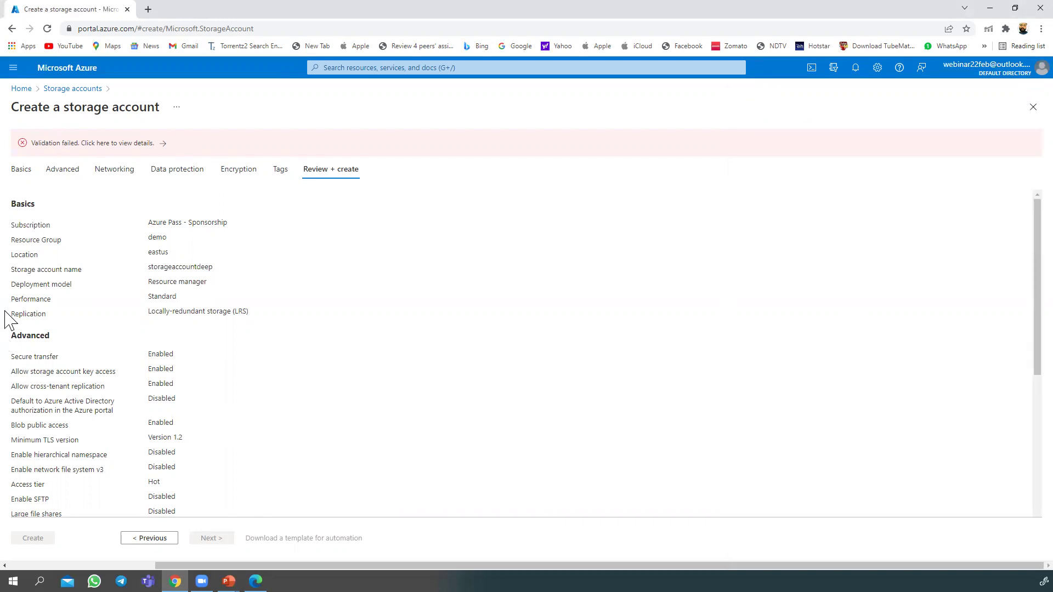
click(23, 171)
Rename the account to storageaccountdeep12345 and re-run validation until it passes
click(246, 376)
text(12)
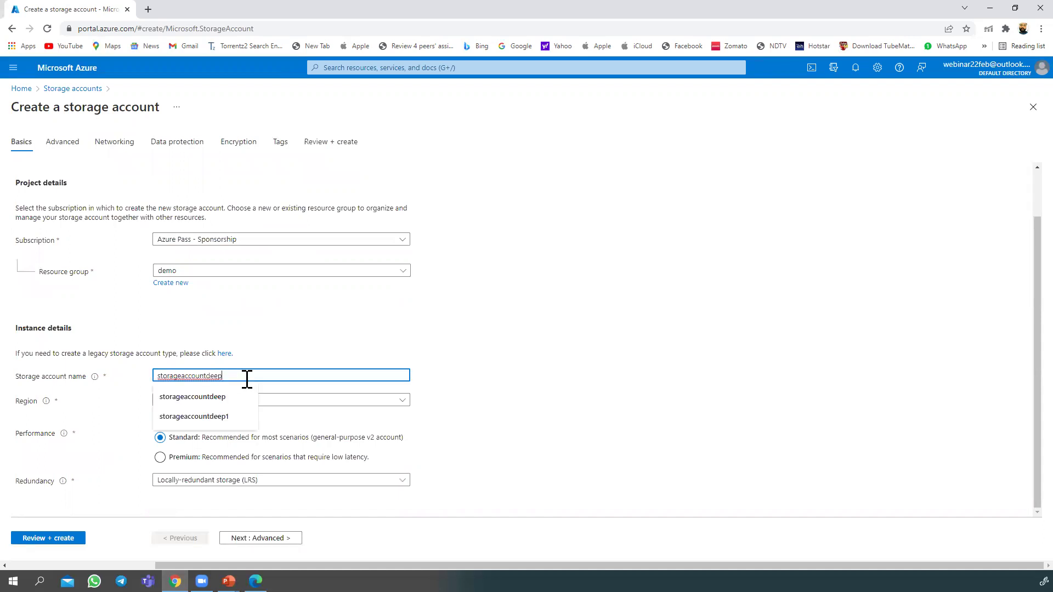
text(345)
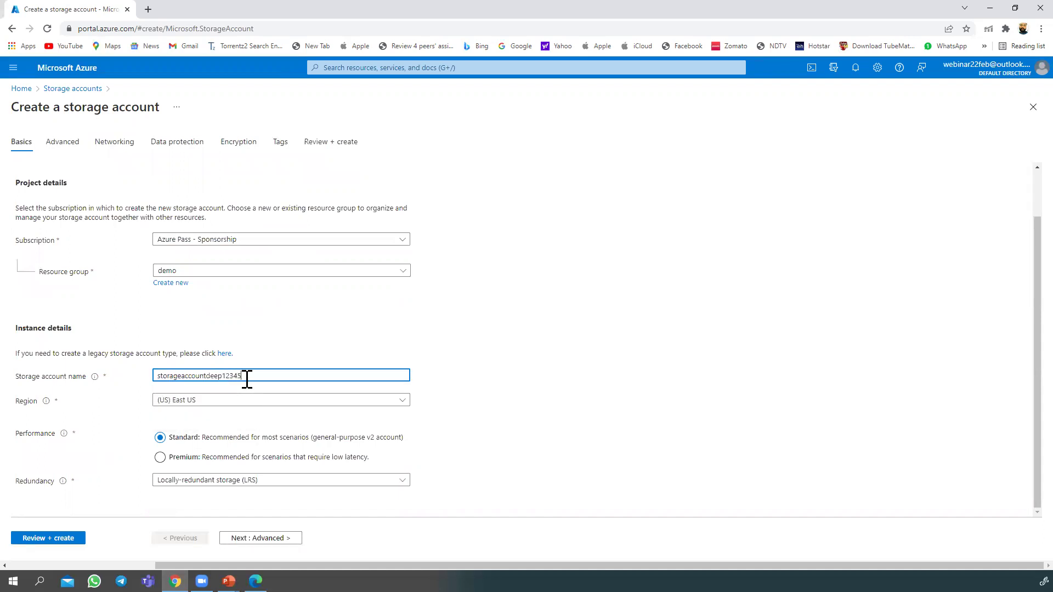
click(596, 341)
click(358, 401)
click(339, 376)
click(55, 543)
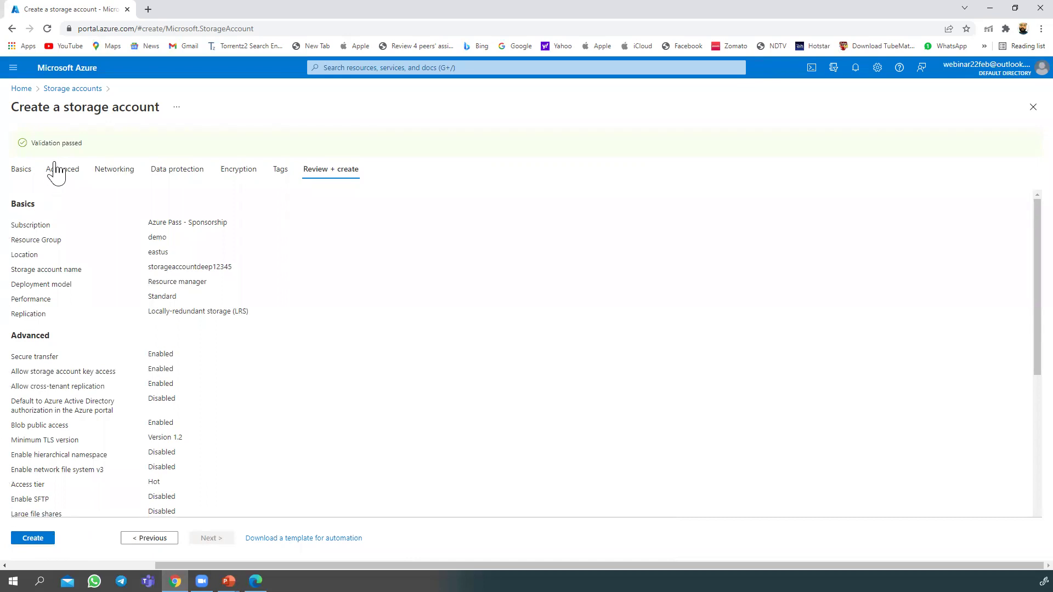
Create storageaccountdeep12345 in resource group demo and wait for the deployment to complete
click(25, 541)
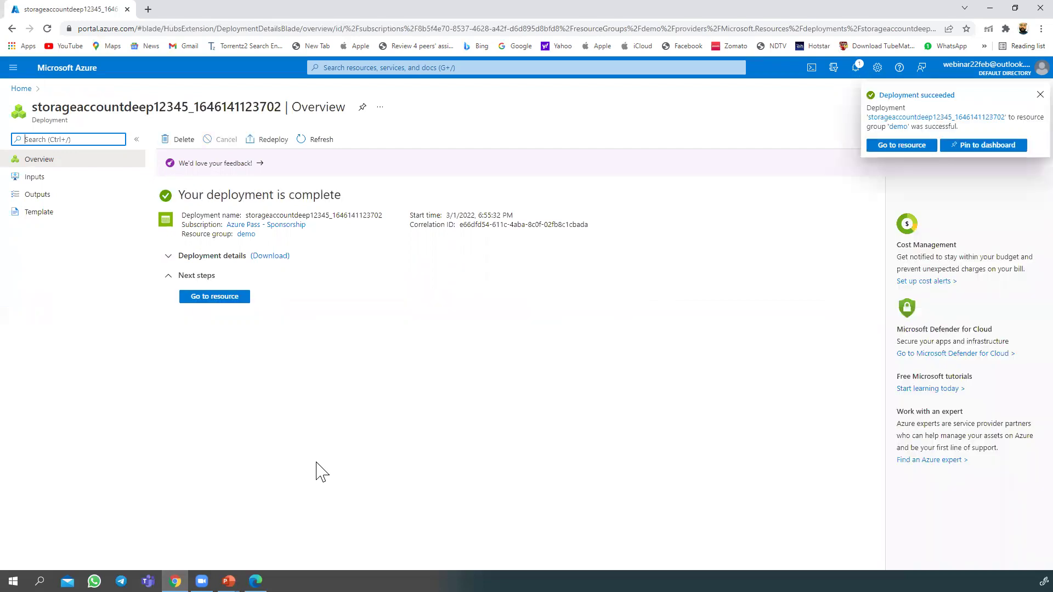
Open the new storage account and view its Containers list, showing only $logs
click(237, 303)
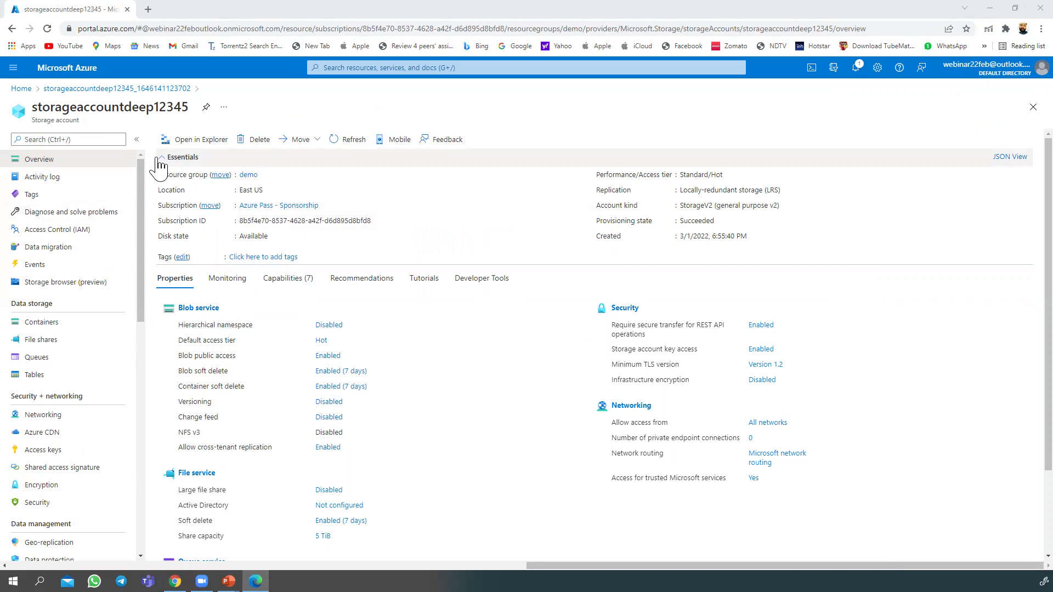
click(48, 325)
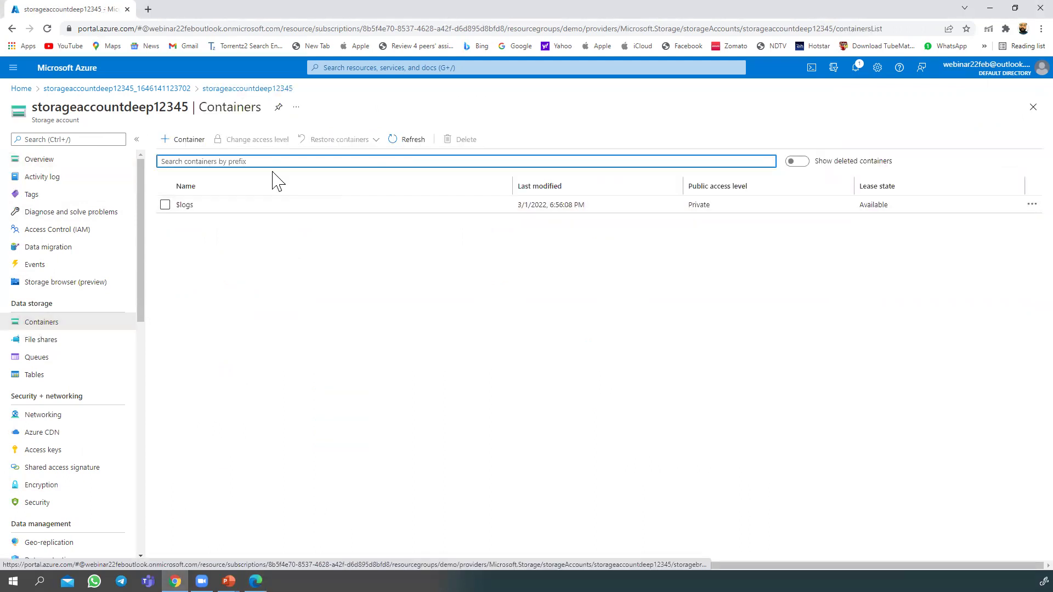
Create a private container named container1 and open its empty blob list
click(197, 143)
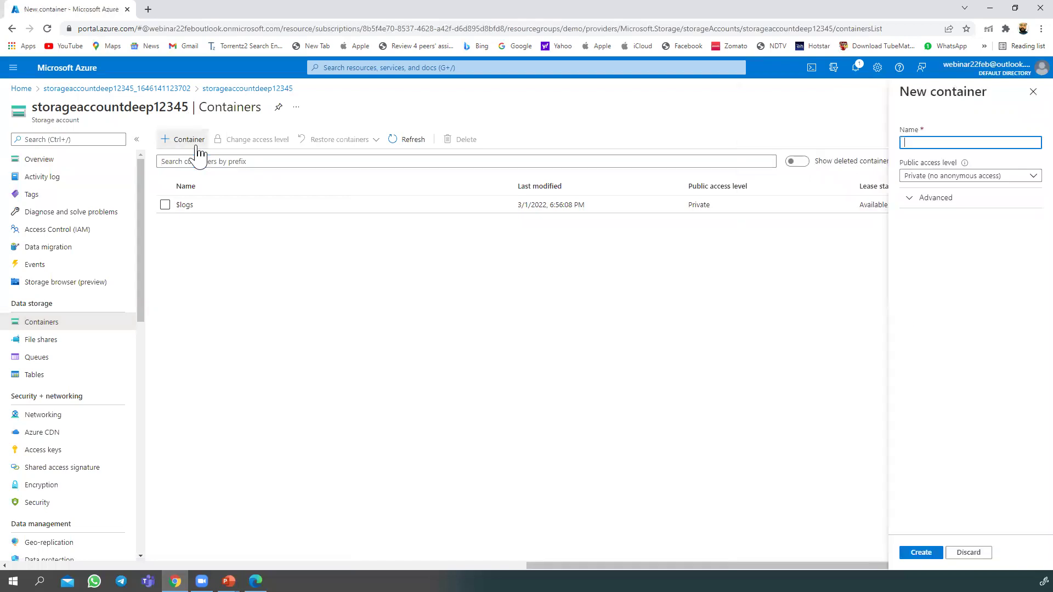
text(conta)
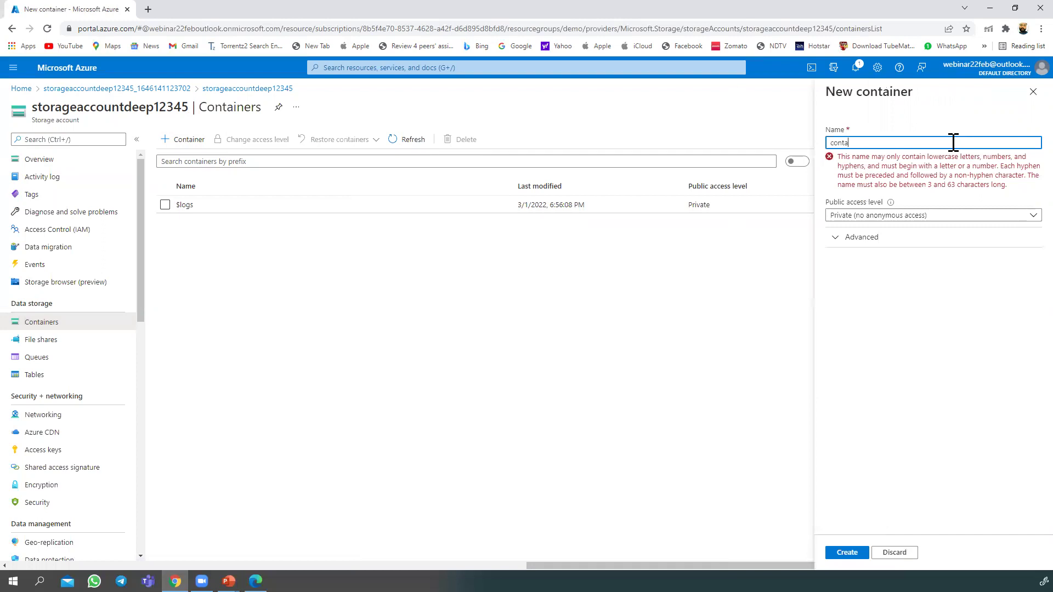
text(iner1)
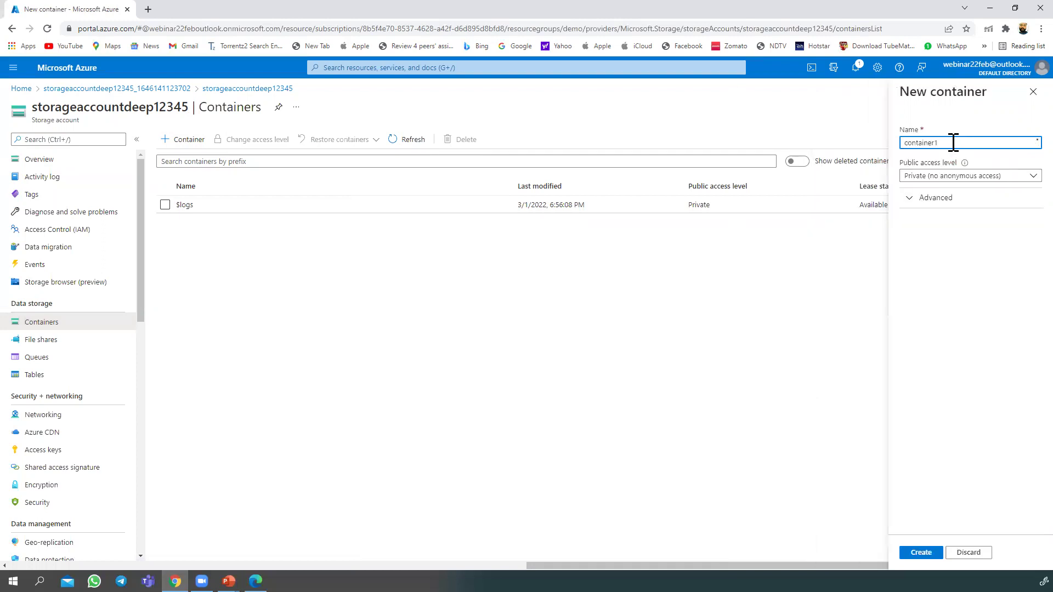
click(949, 202)
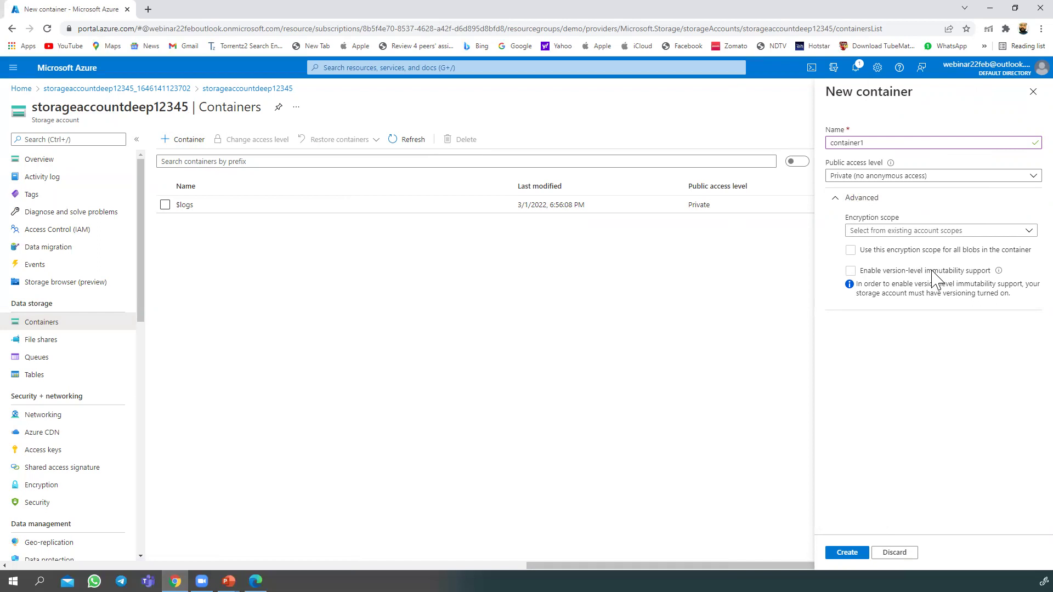
click(848, 553)
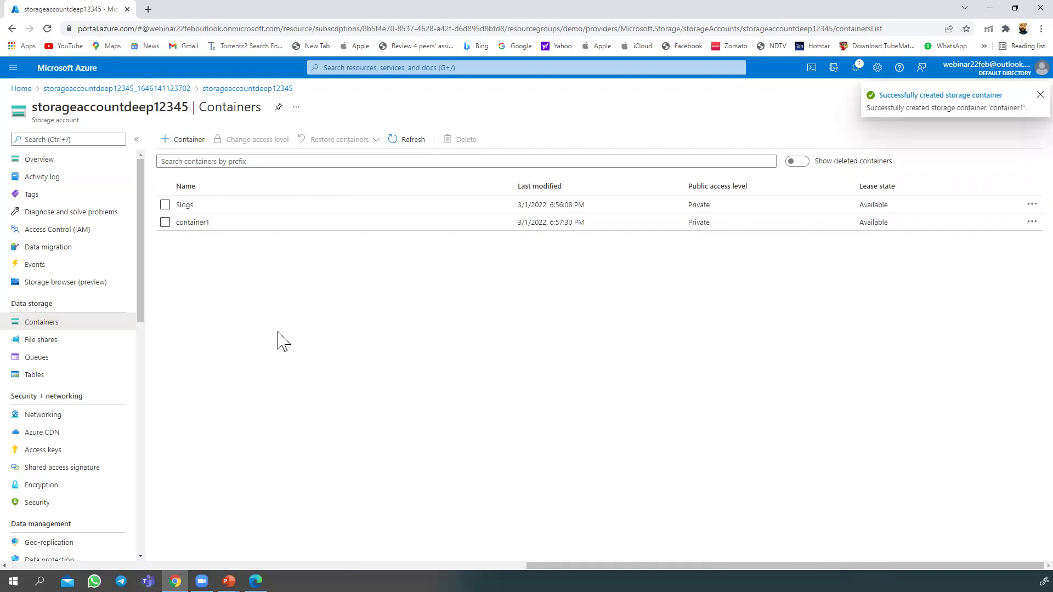
click(193, 223)
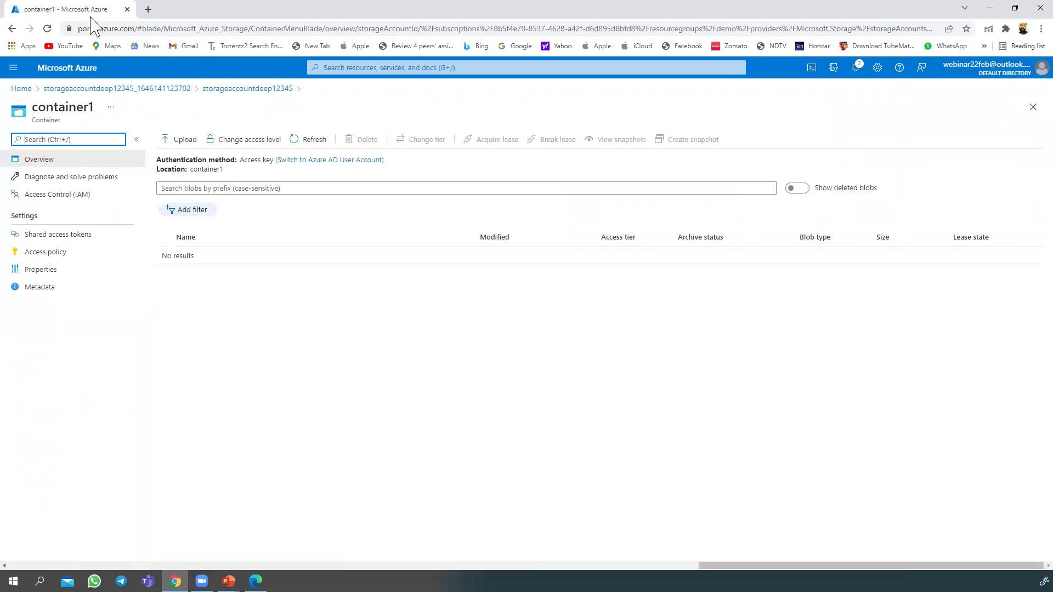
Open Bing Images in a new tab and pick the trending Caribou search
click(148, 9)
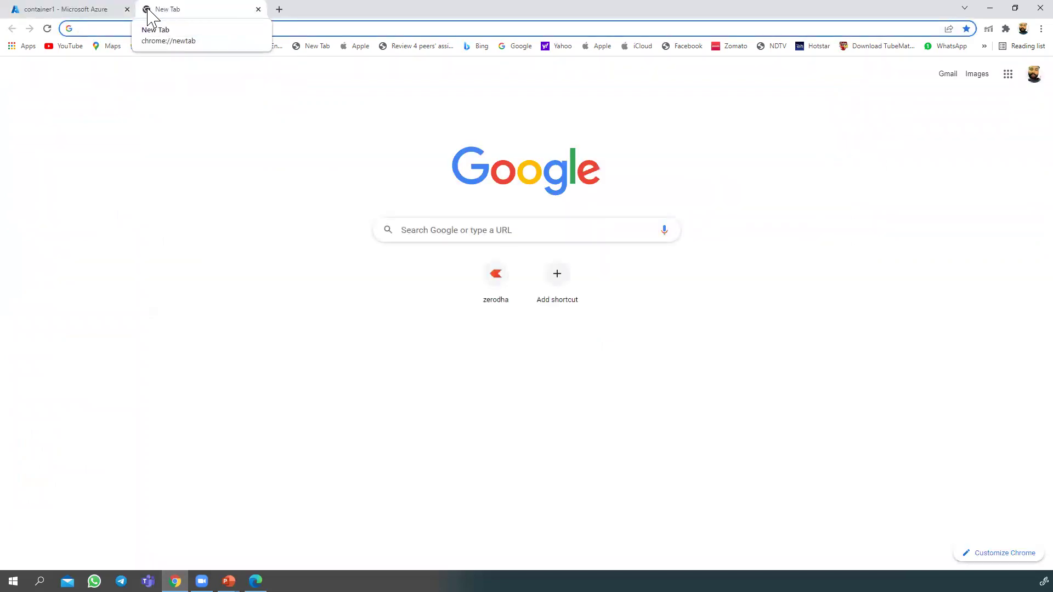
text(bing)
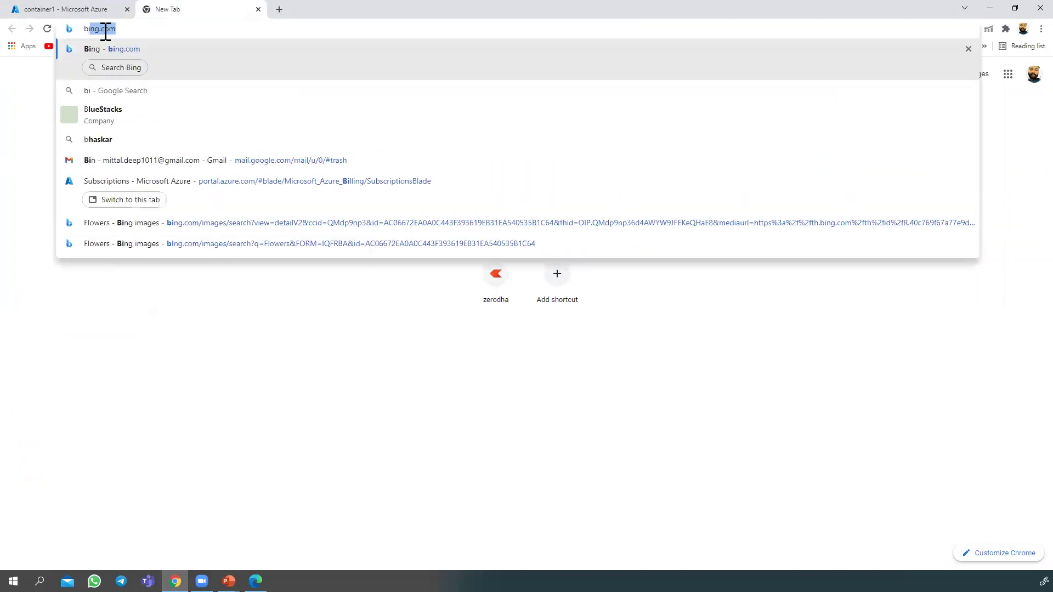
click(135, 49)
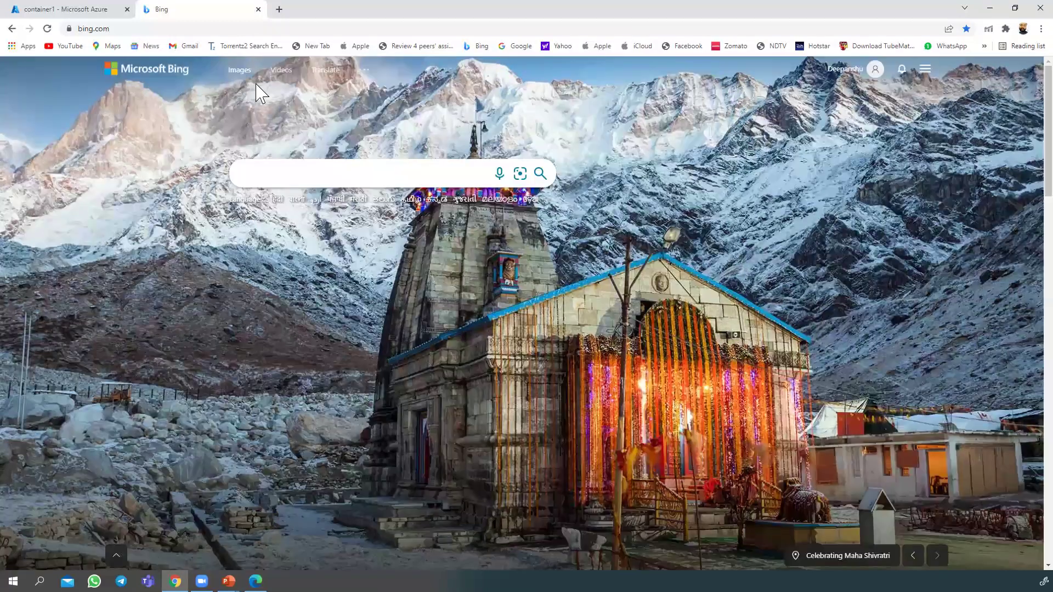
click(240, 71)
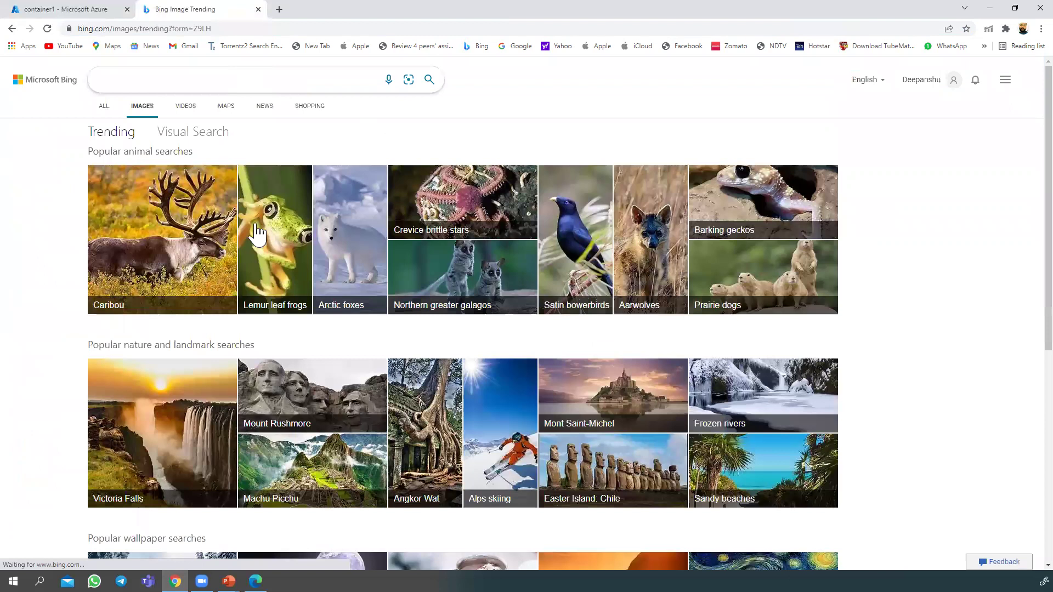
click(199, 238)
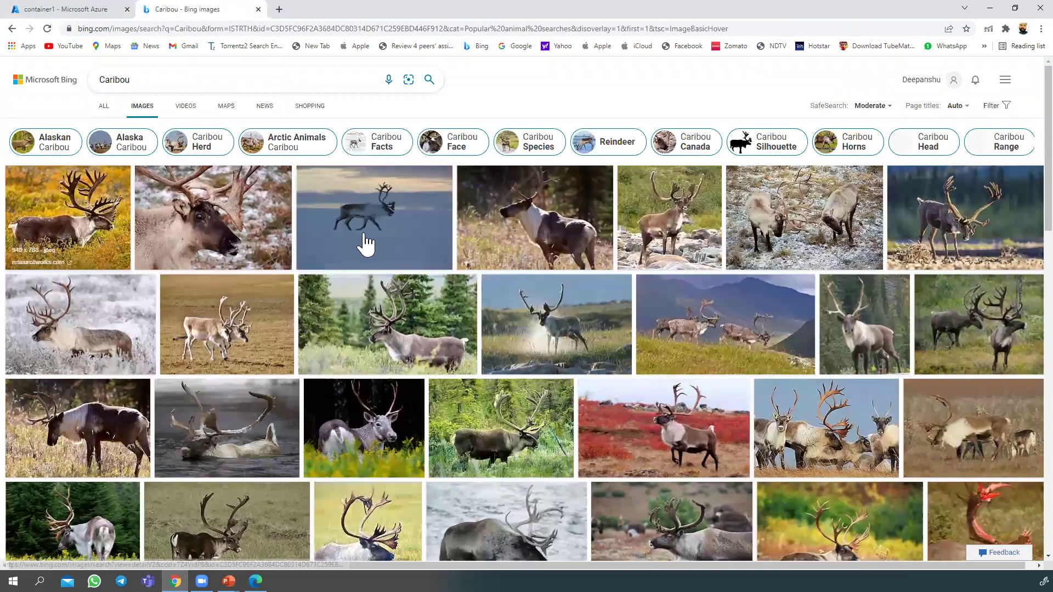
Save the first caribou image to the Desktop as cont
right_click(365, 235)
click(393, 256)
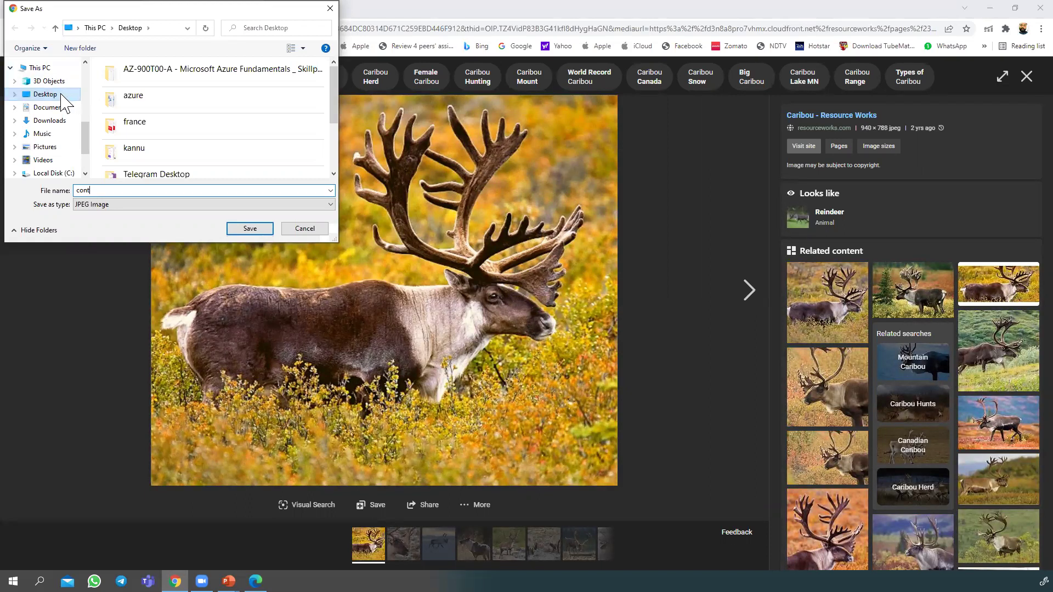
click(246, 229)
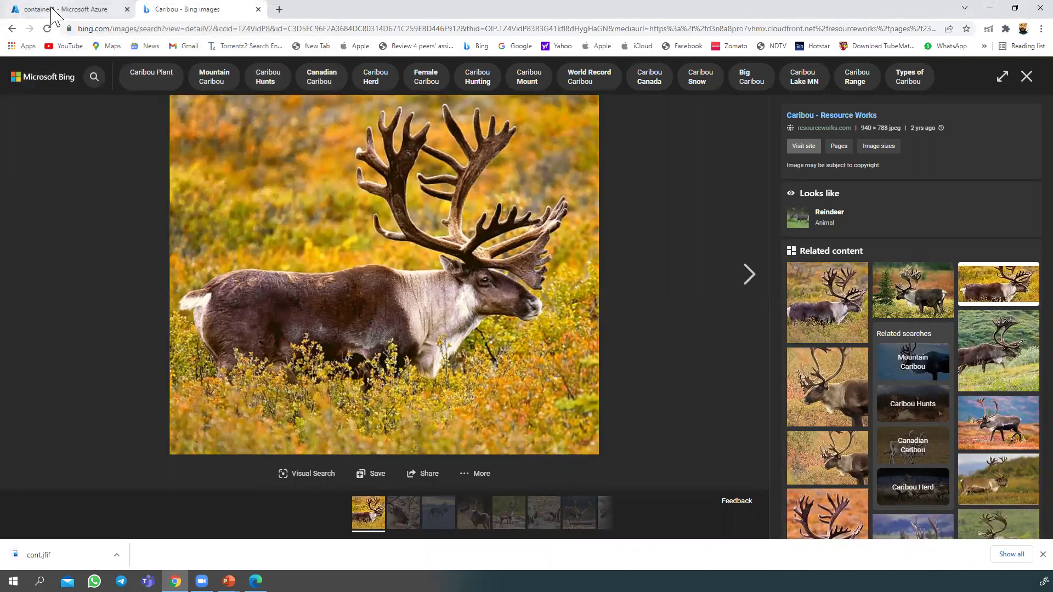
Upload cont.jfif from the Desktop into container1 as a block blob
click(53, 11)
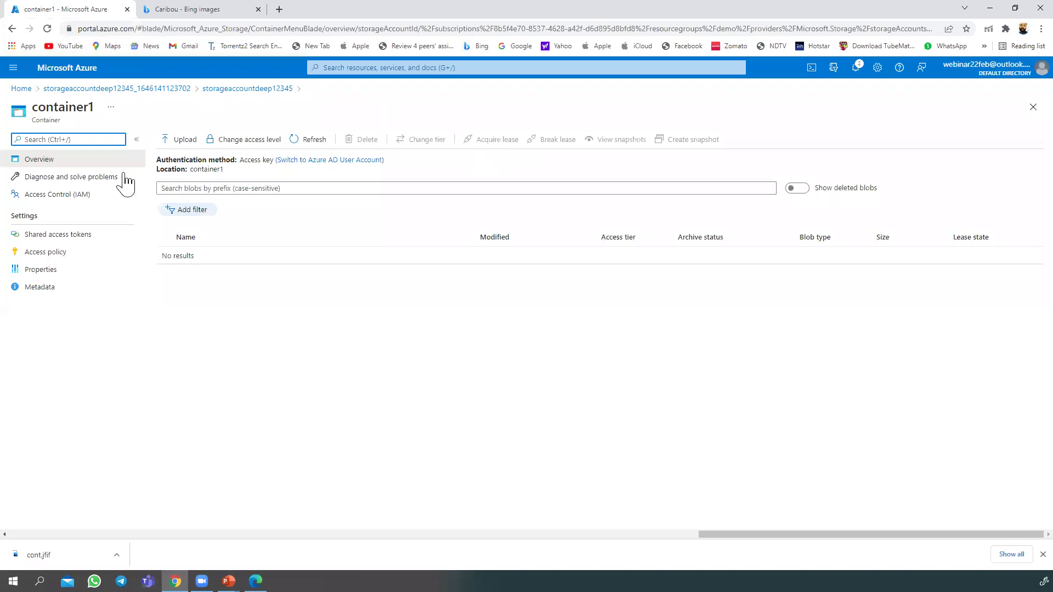
click(175, 140)
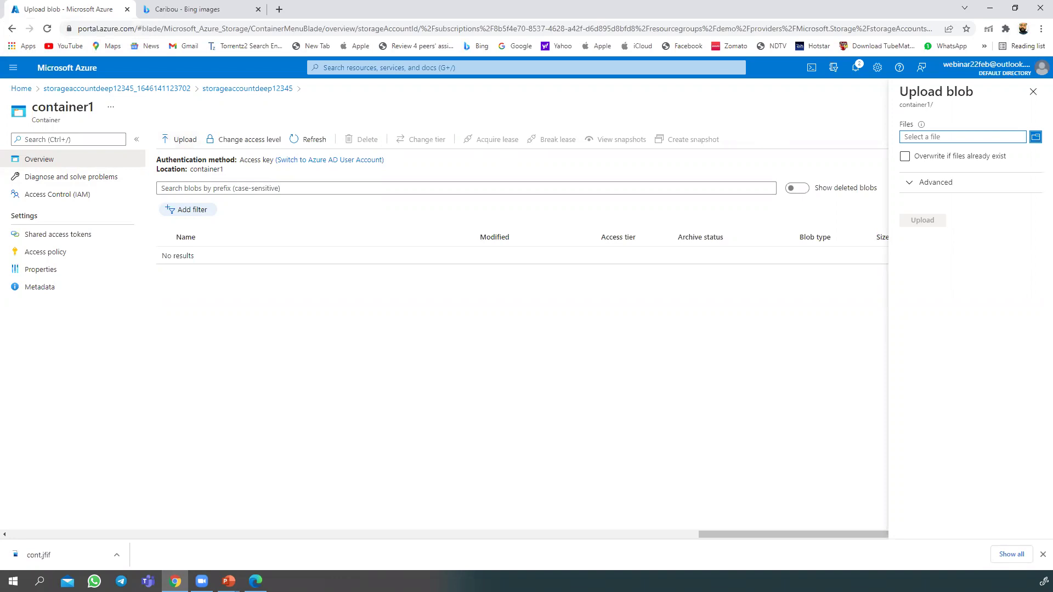
click(1036, 138)
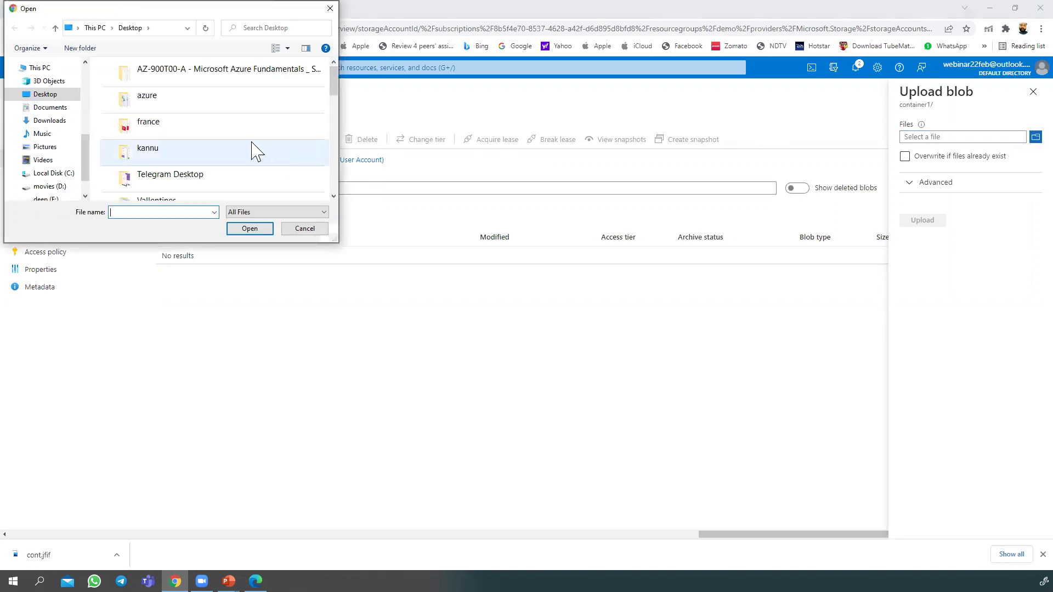
scroll(219, 137, down, 5)
scroll(199, 135, down, 2)
scroll(198, 134, up, 6)
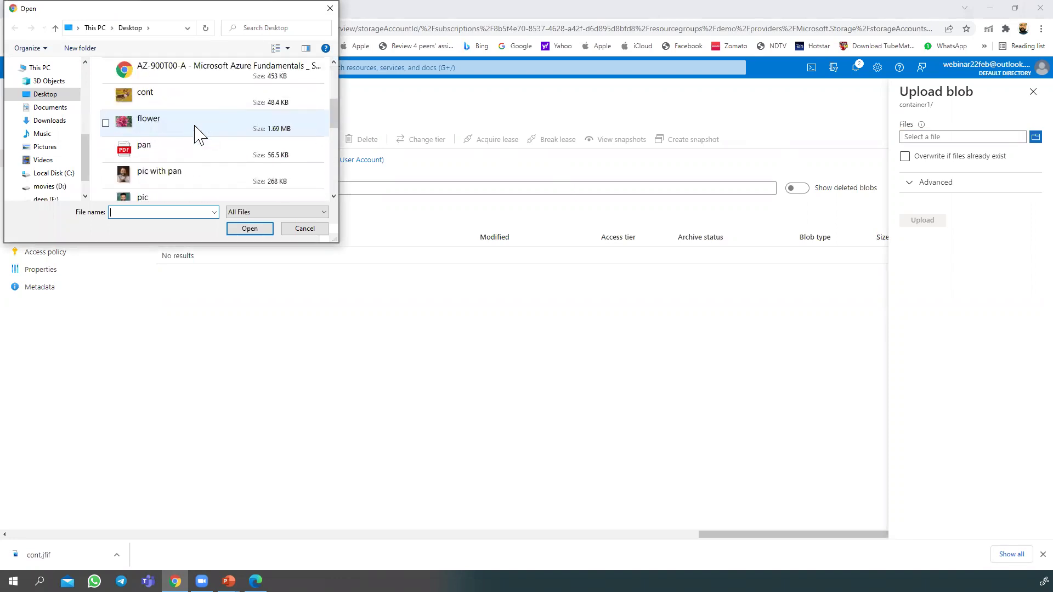
scroll(175, 194, down, 6)
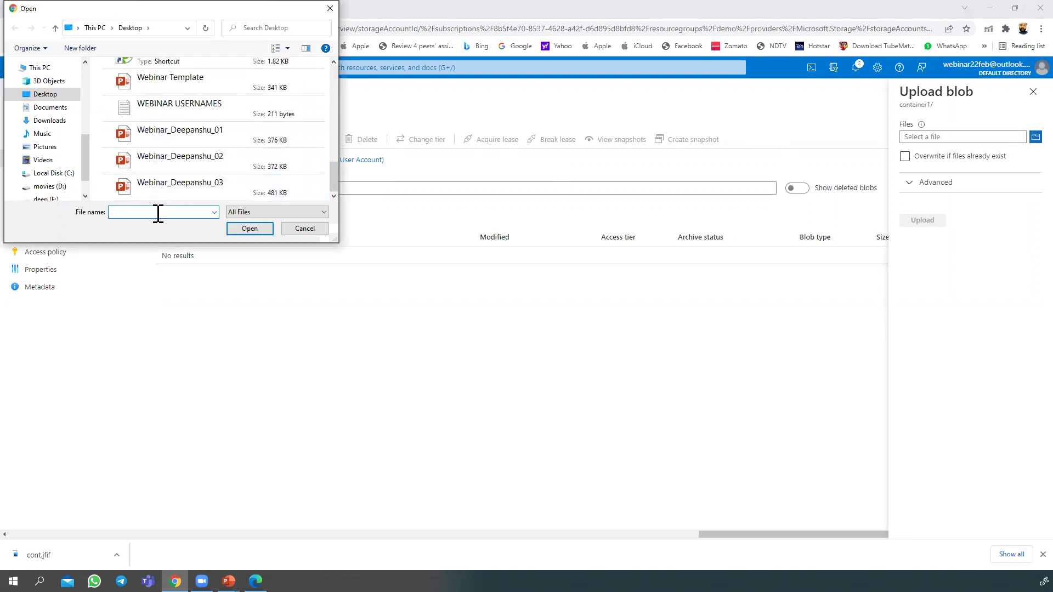
text(co)
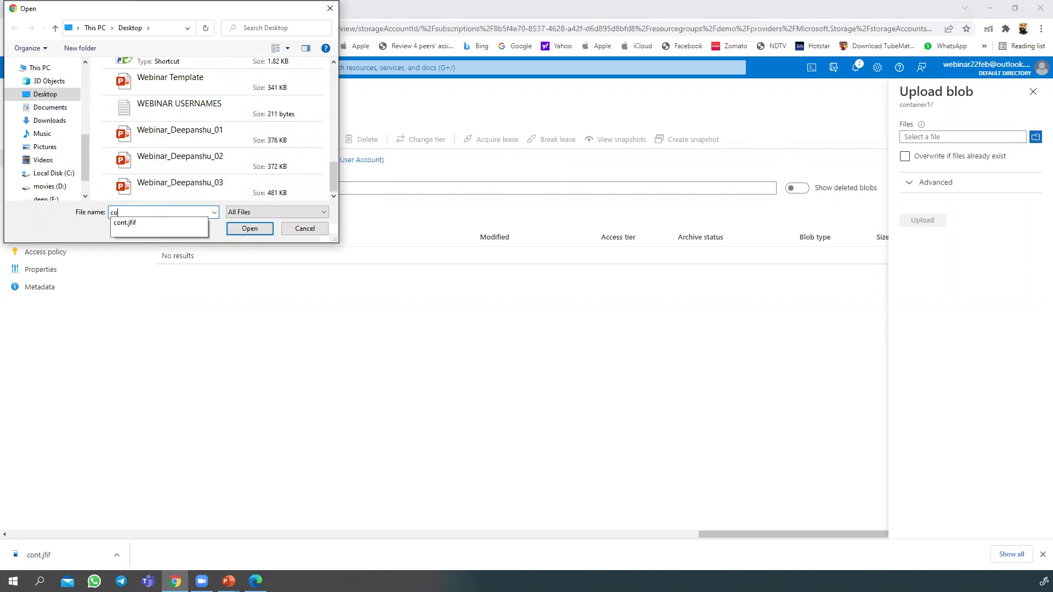
text(n)
click(147, 226)
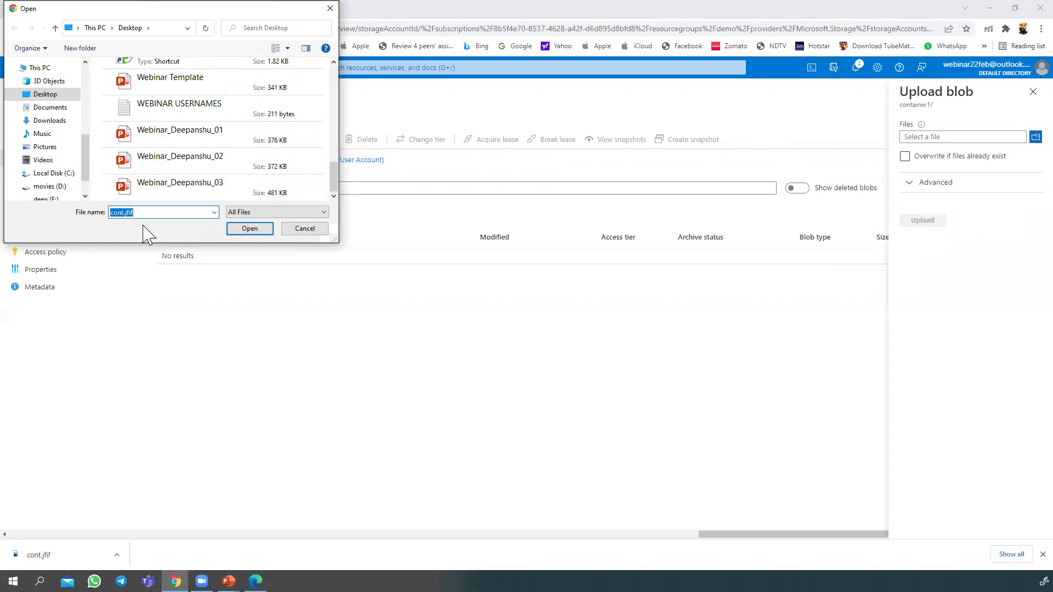
click(249, 229)
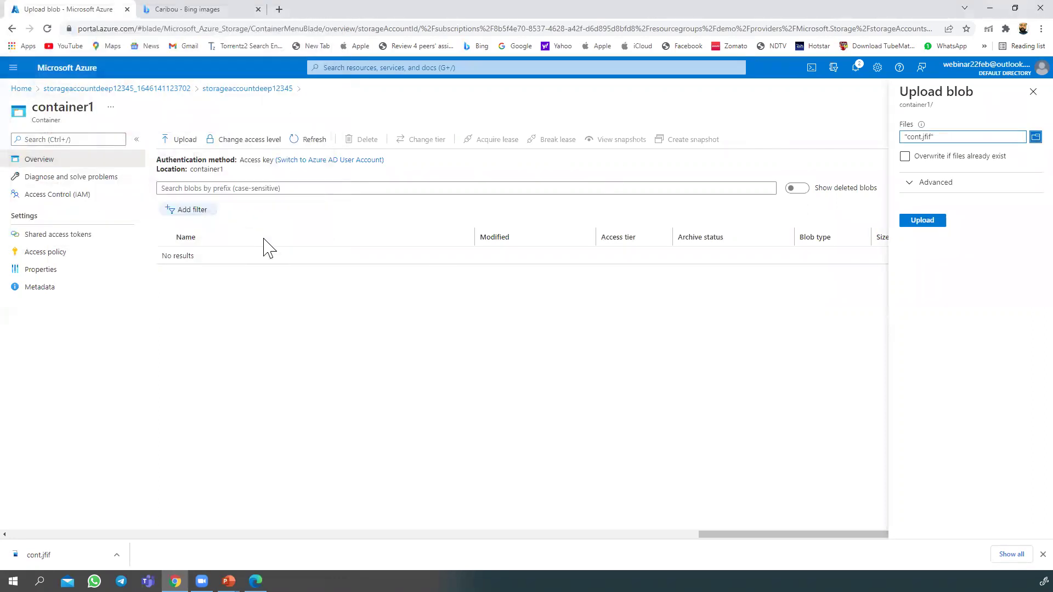
click(922, 220)
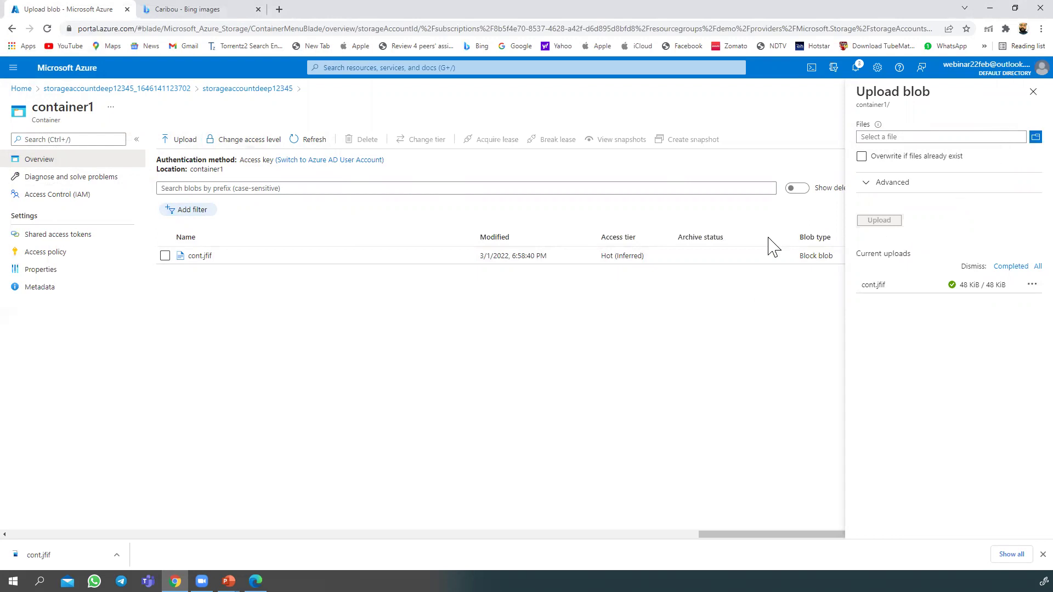
click(213, 143)
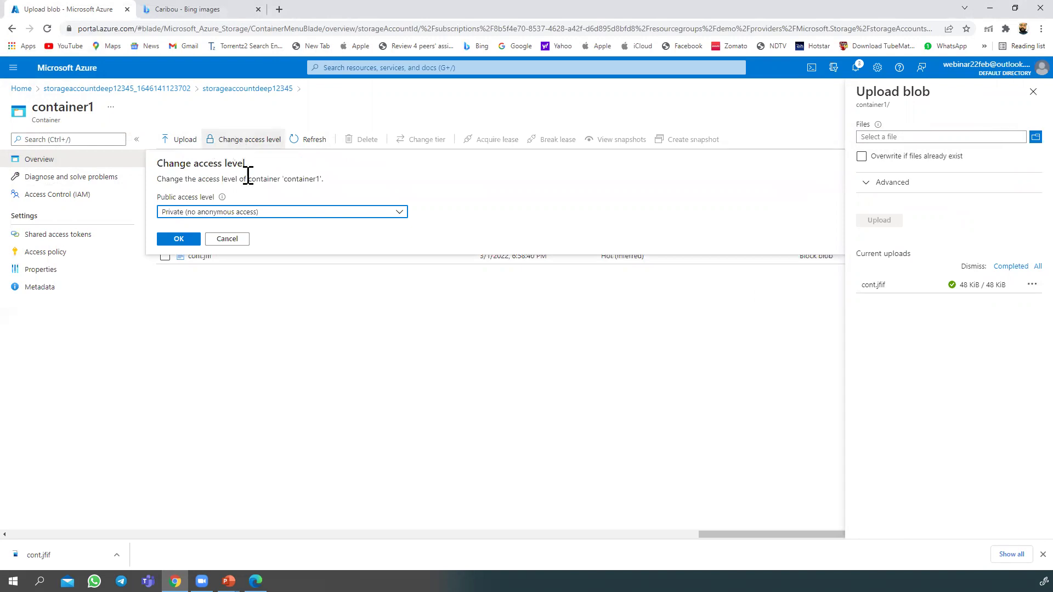
click(255, 214)
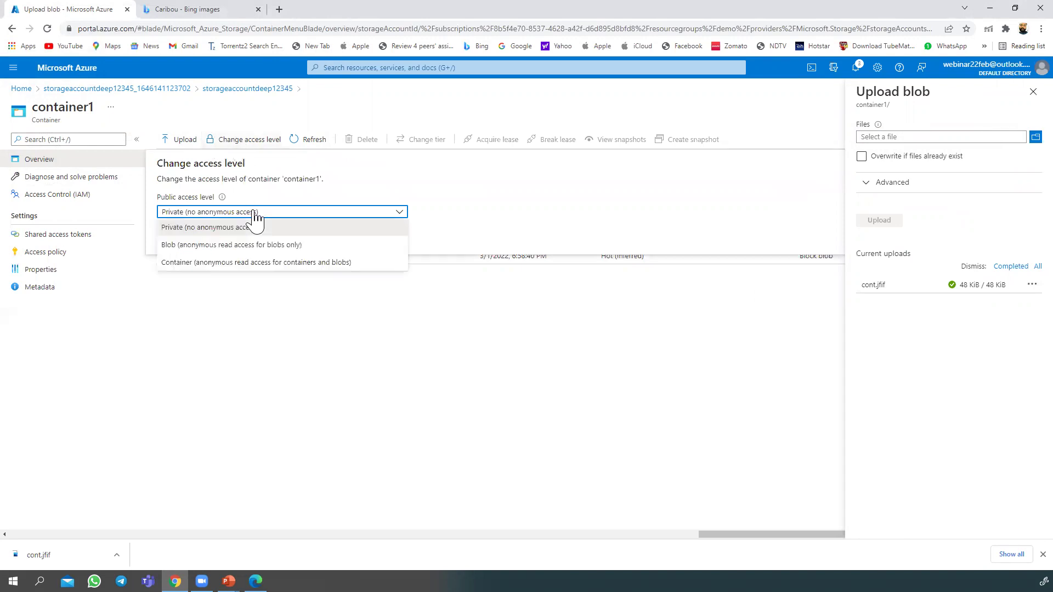
click(255, 214)
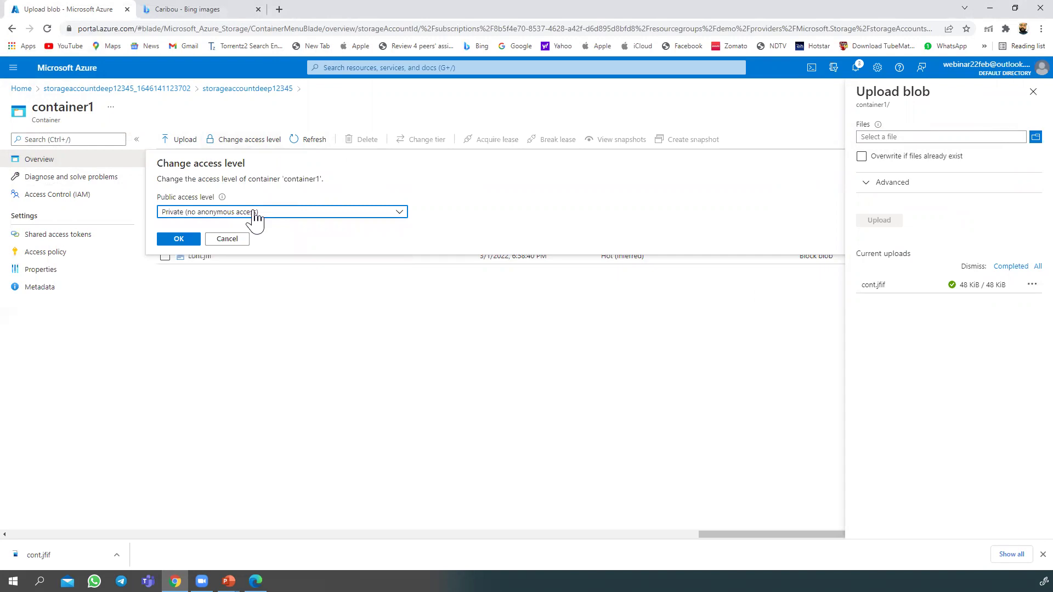
click(228, 240)
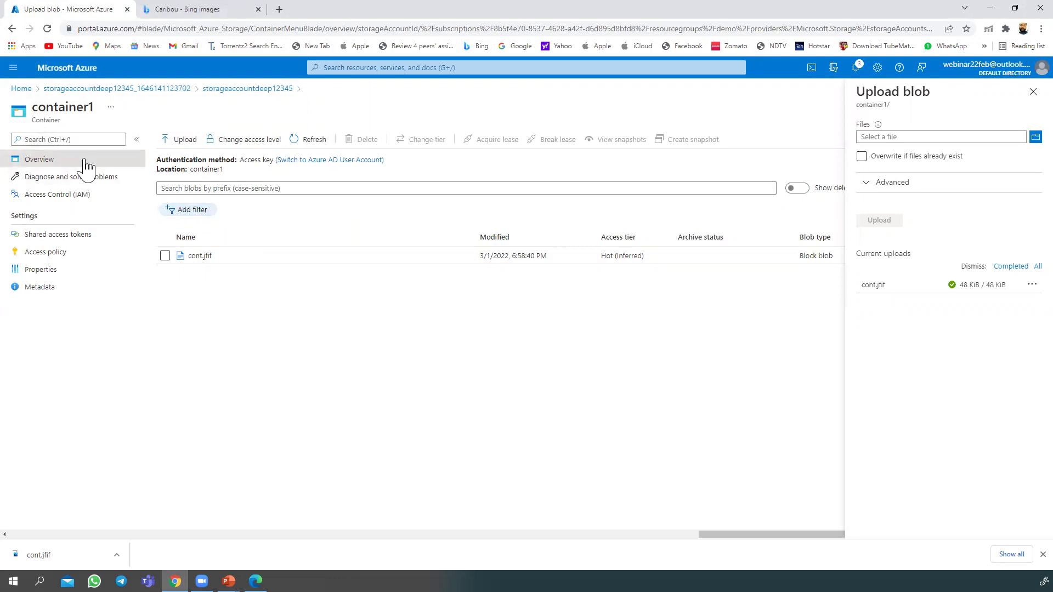
Open the storageaccountdeep12345 storage account and scroll its menu down to Monitoring
click(127, 90)
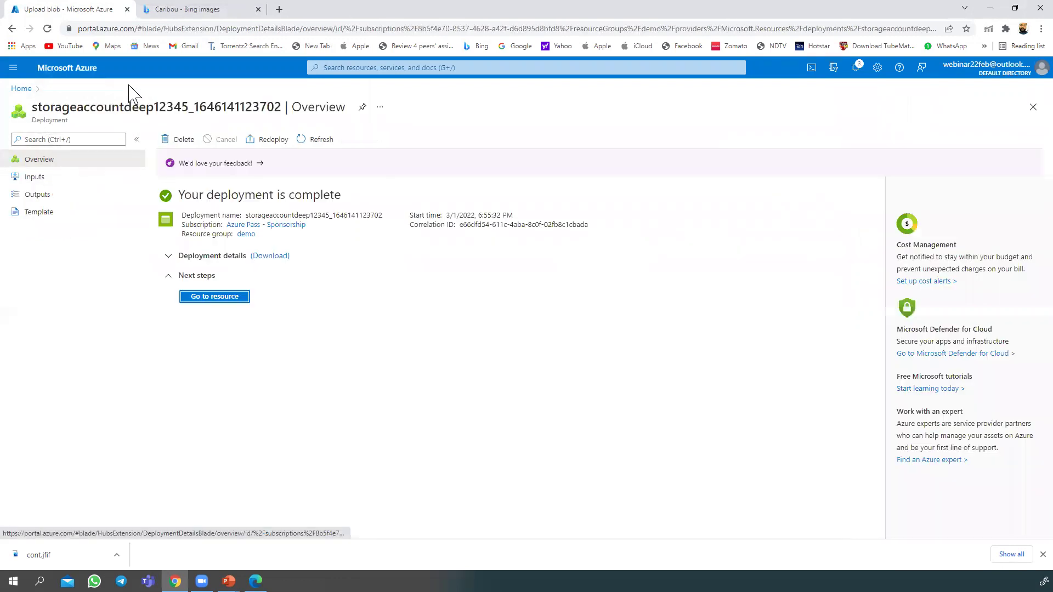
click(214, 298)
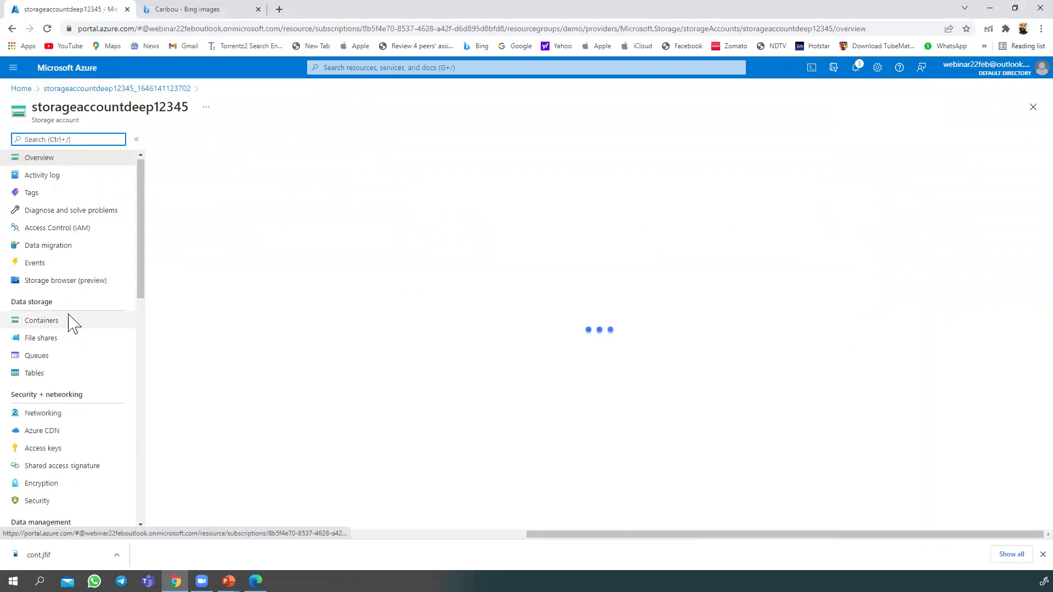
scroll(72, 324, down, 1)
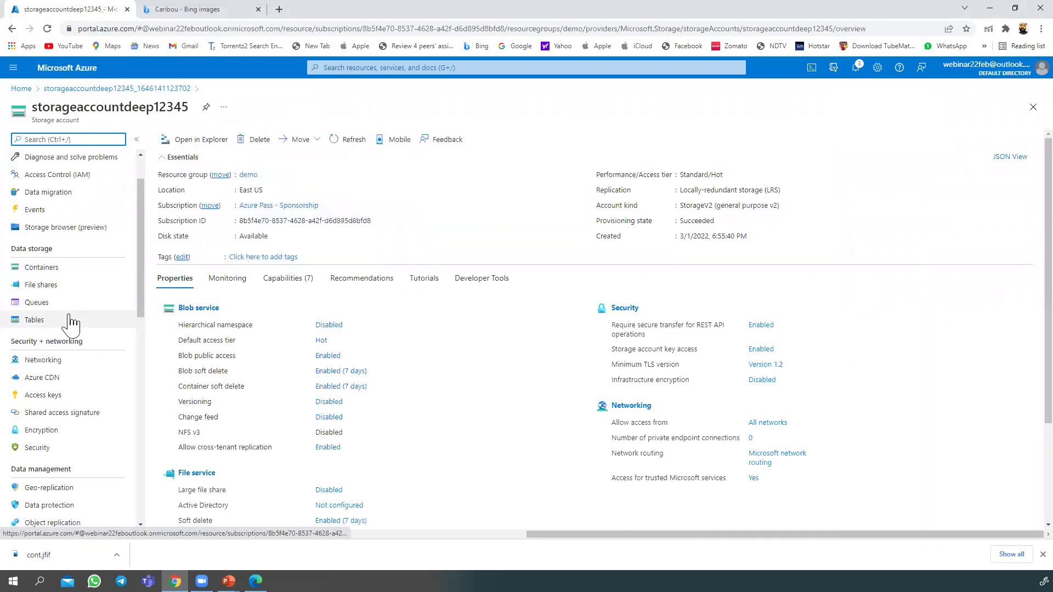
scroll(58, 227, down, 1)
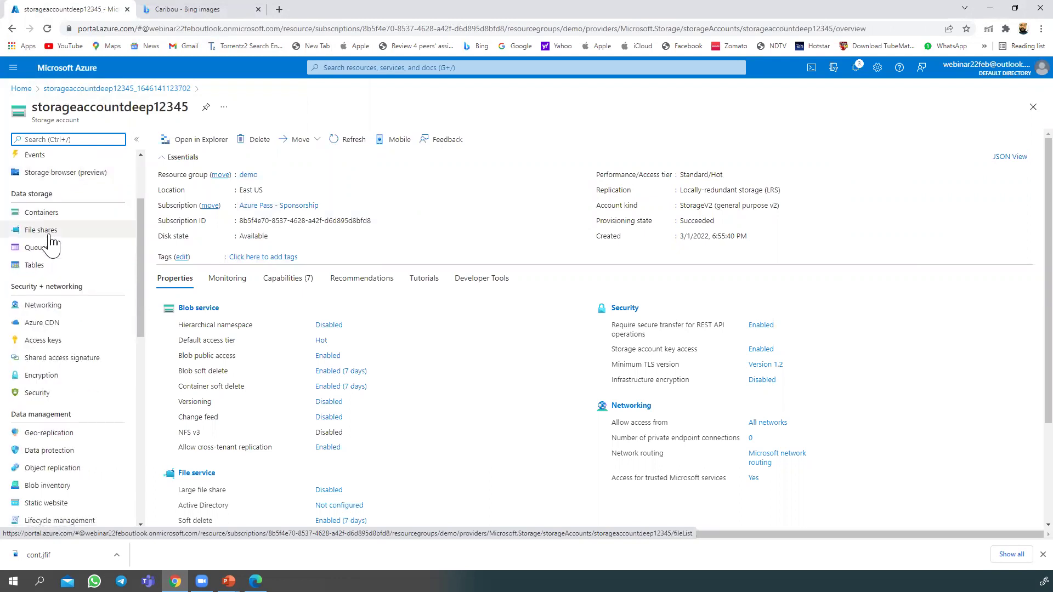
scroll(50, 242, down, 5)
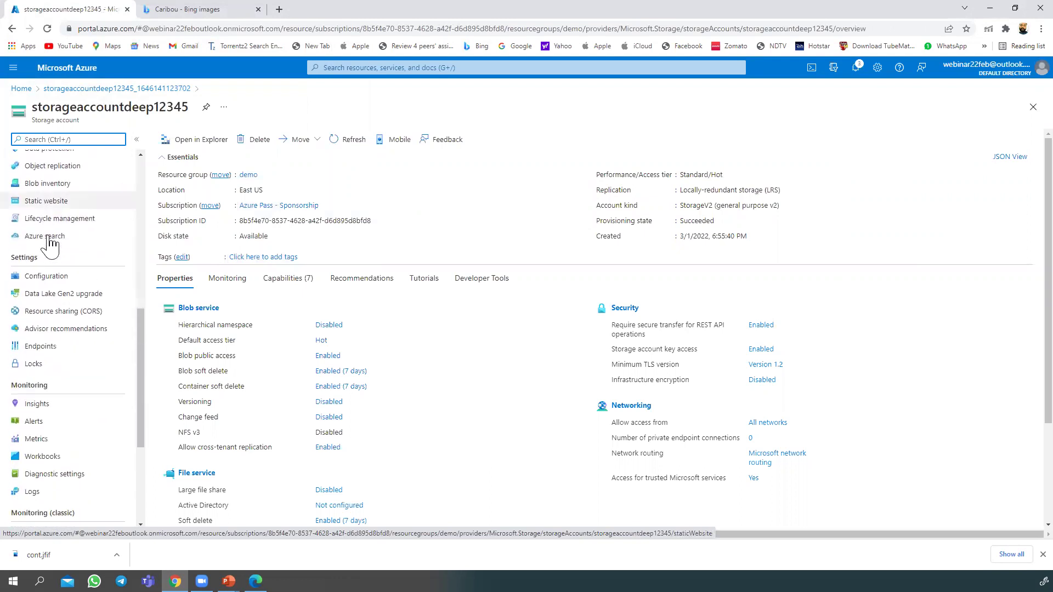
scroll(51, 242, down, 1)
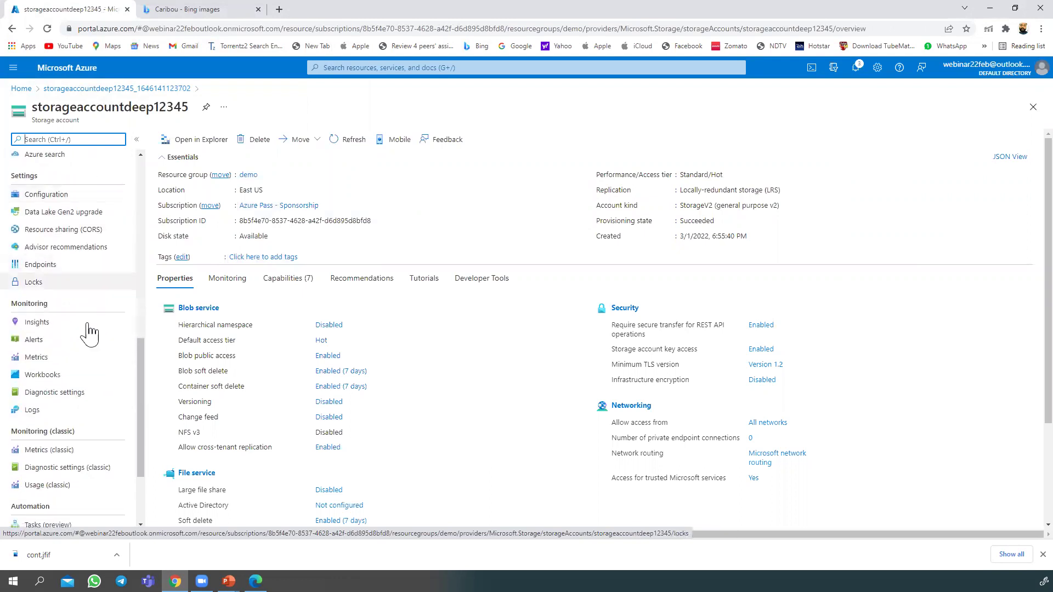
Review Insights: 100% availability, 29 transactions, 24.69 ms E2E and 26.58 ms server latency
click(22, 324)
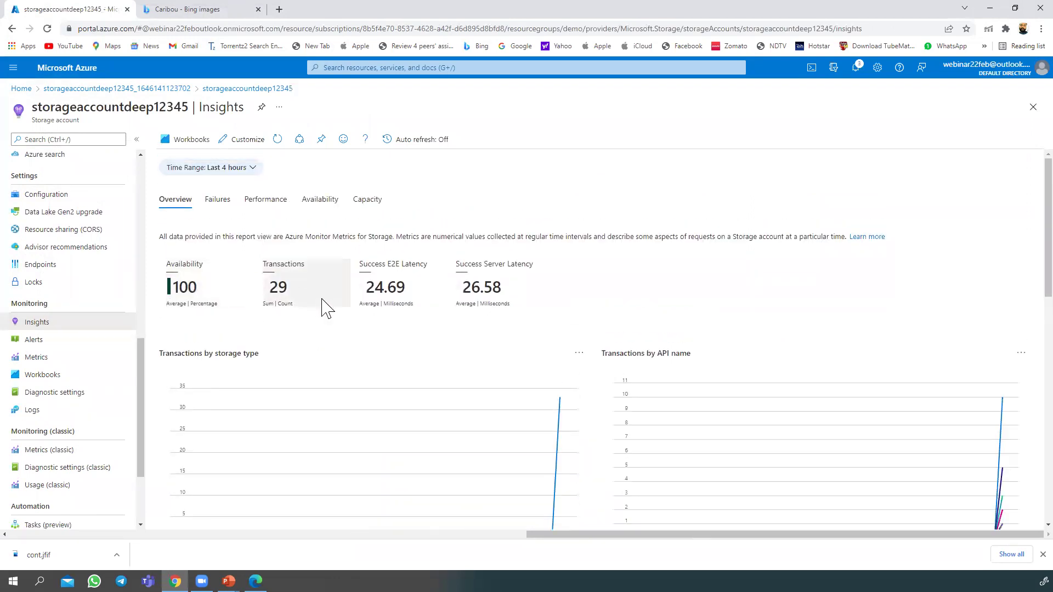
scroll(447, 336, down, 1)
scroll(418, 395, down, 1)
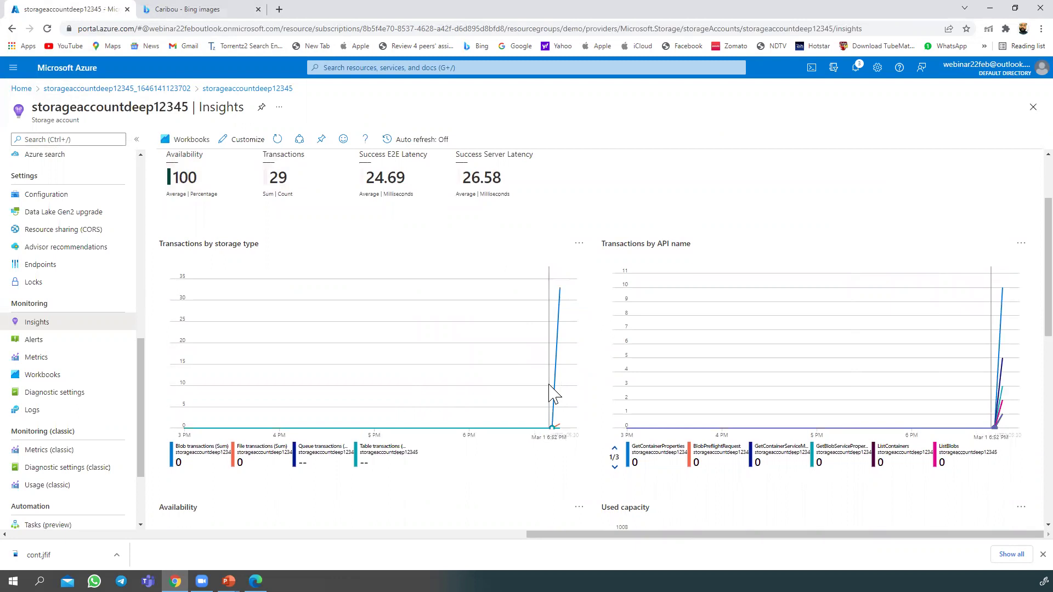
scroll(212, 278, down, 4)
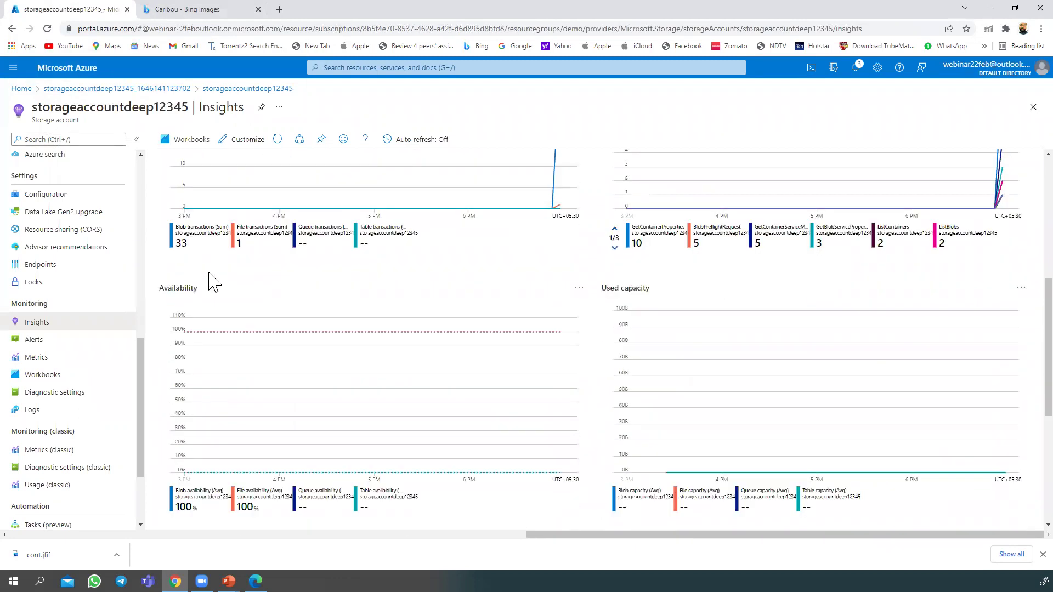
scroll(214, 282, down, 4)
scroll(414, 323, up, 3)
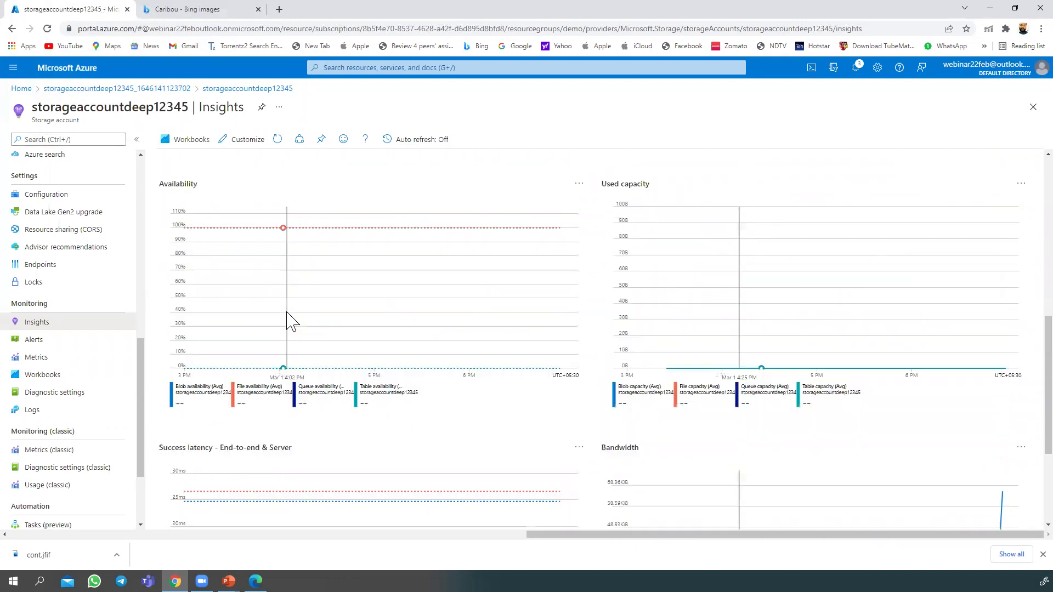
scroll(287, 321, up, 5)
scroll(93, 289, up, 3)
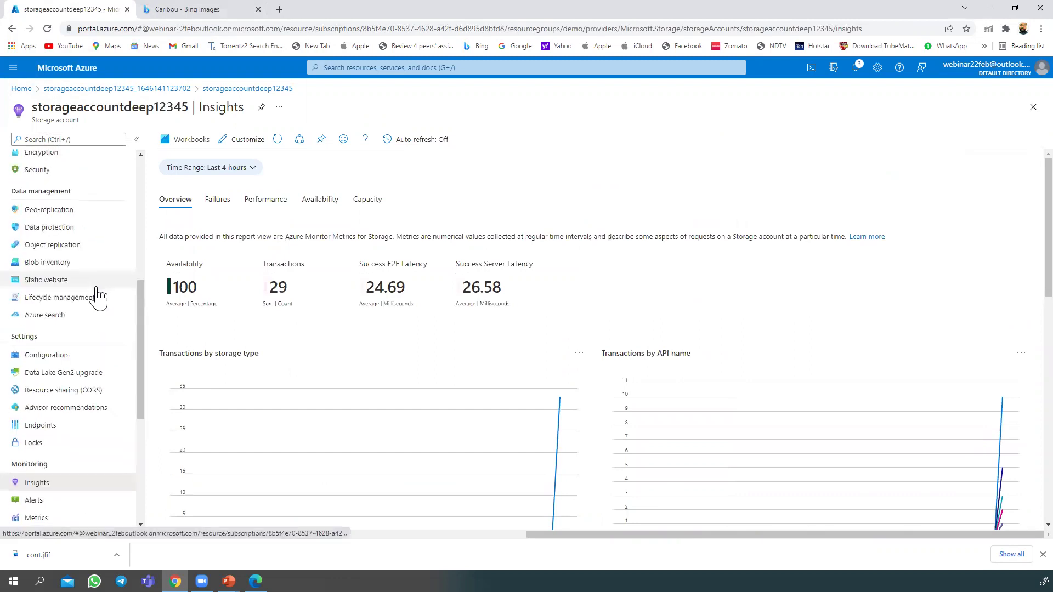
scroll(97, 296, down, 2)
View the storage account's Alerts, then open its empty Metrics chart
click(30, 394)
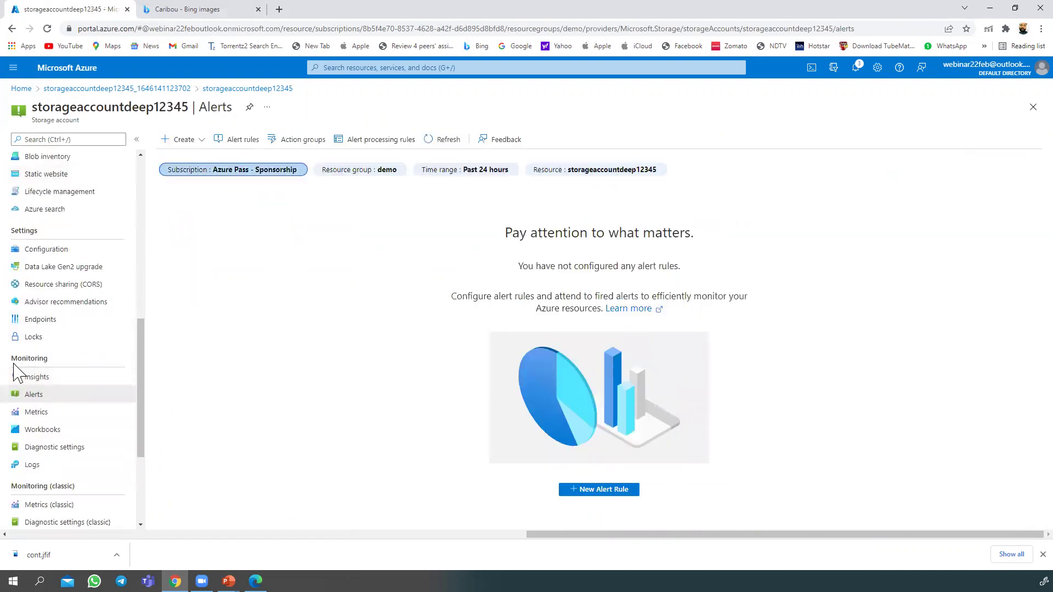
scroll(33, 373, down, 1)
click(54, 361)
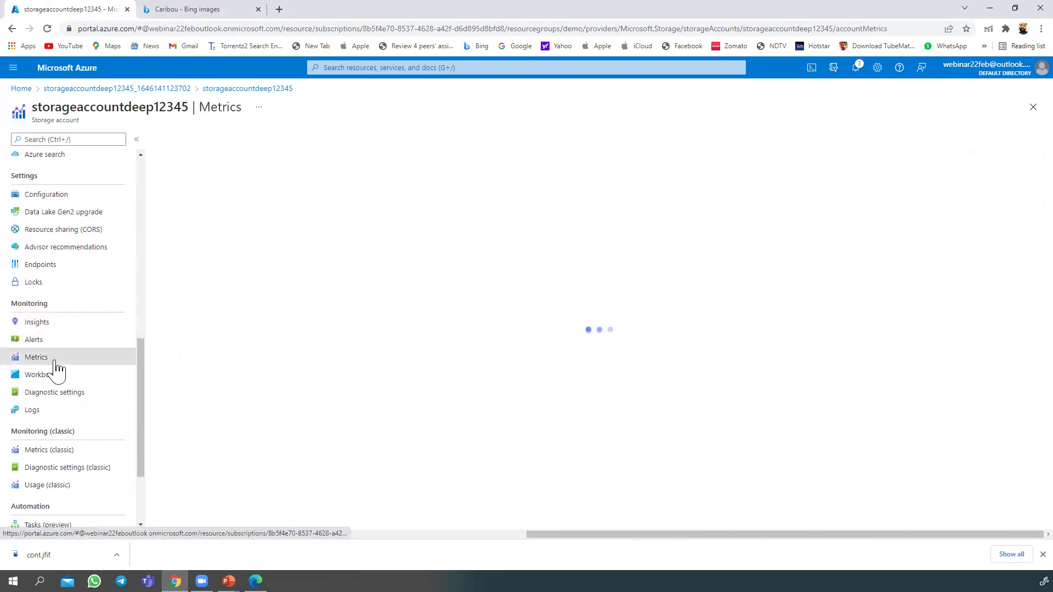
scroll(39, 361, down, 2)
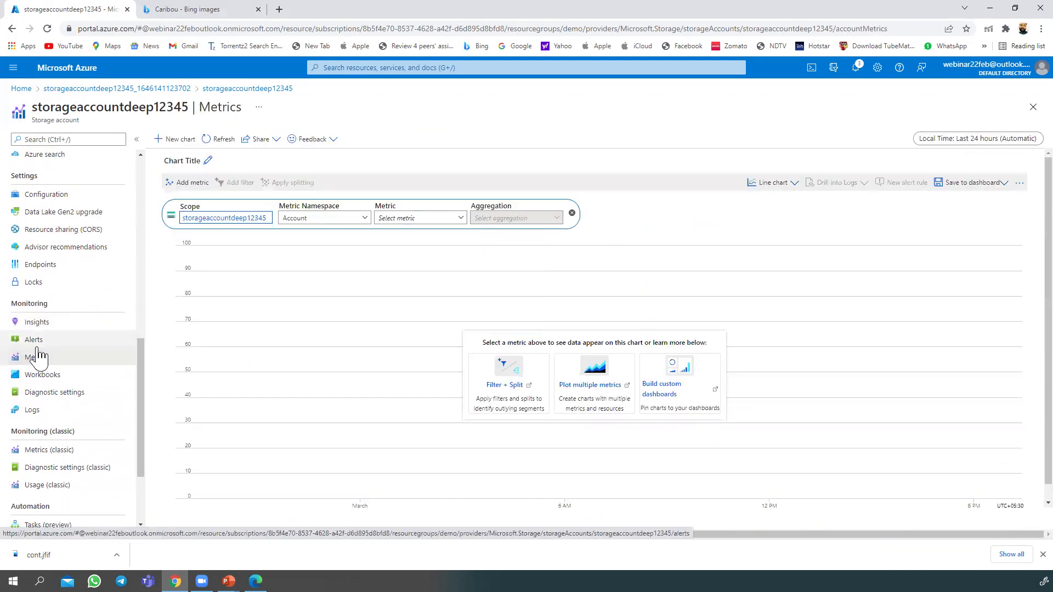
scroll(39, 357, up, 6)
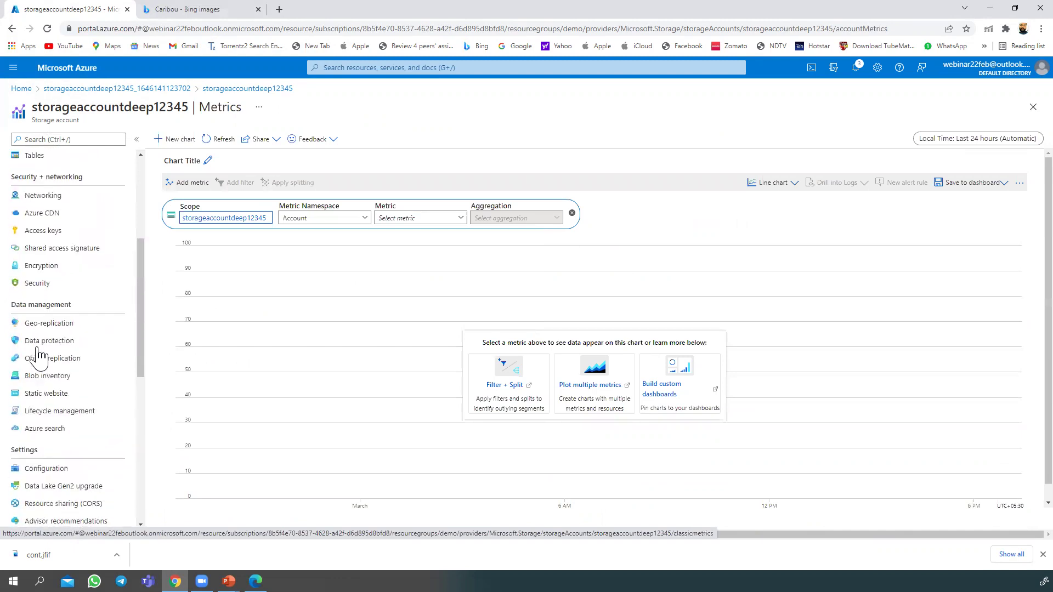
scroll(39, 358, up, 4)
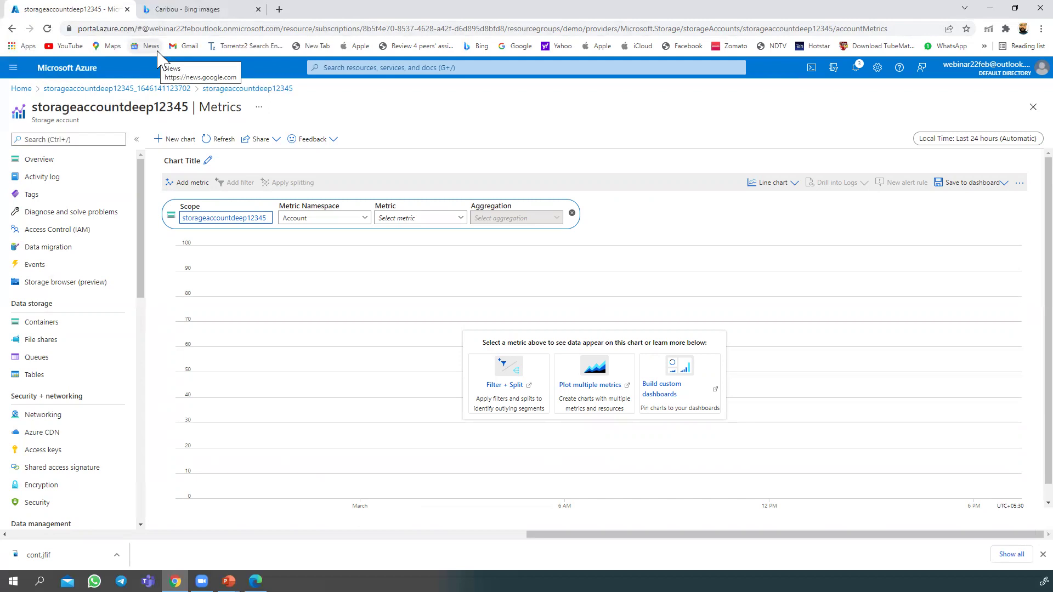
Close the Bing images tab and delete the demo resource group
click(211, 14)
key(ctrl+w)
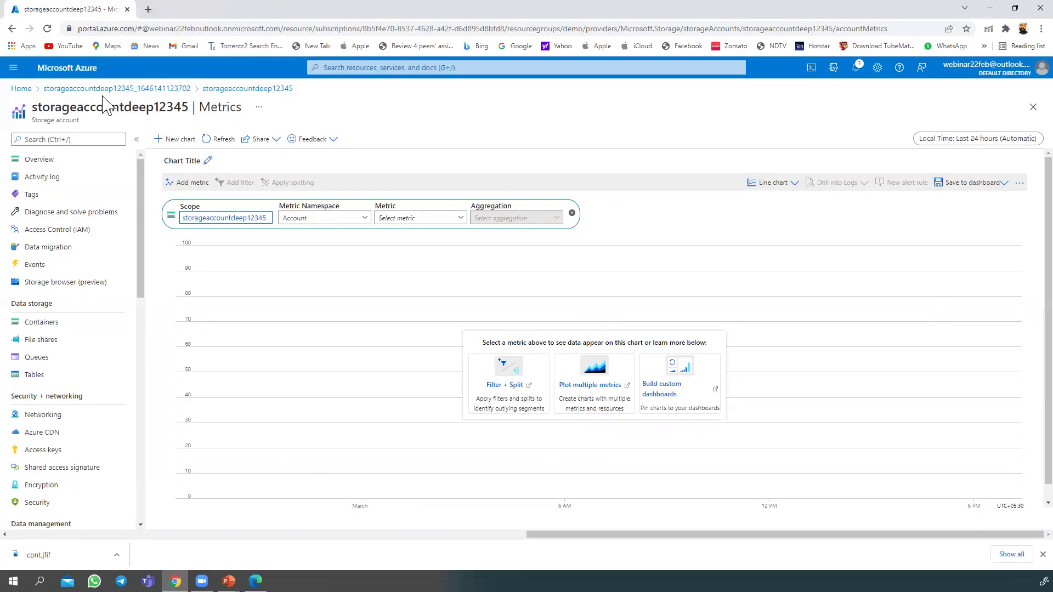
click(73, 73)
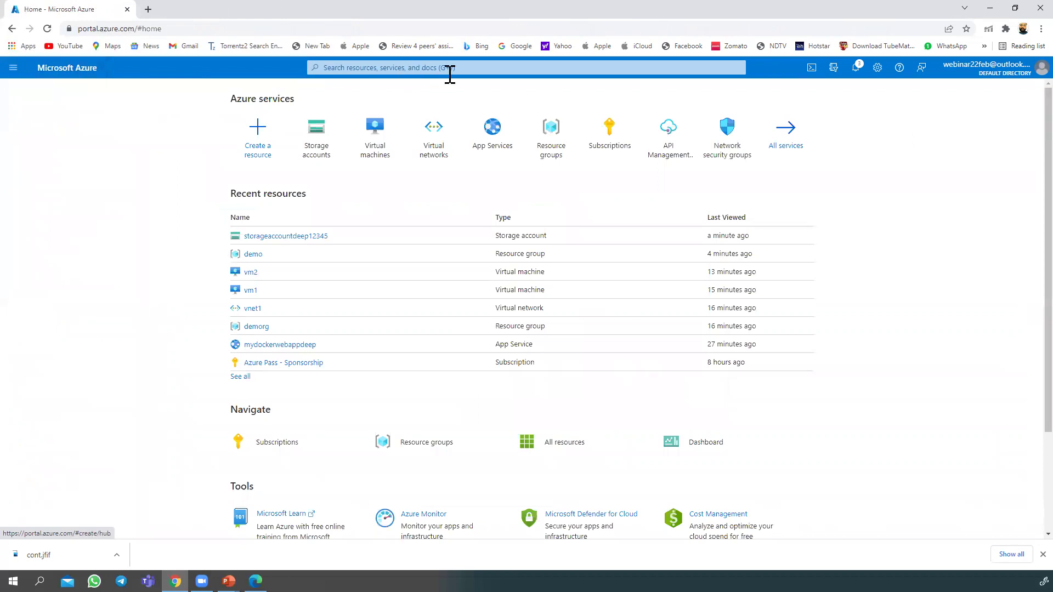
click(553, 145)
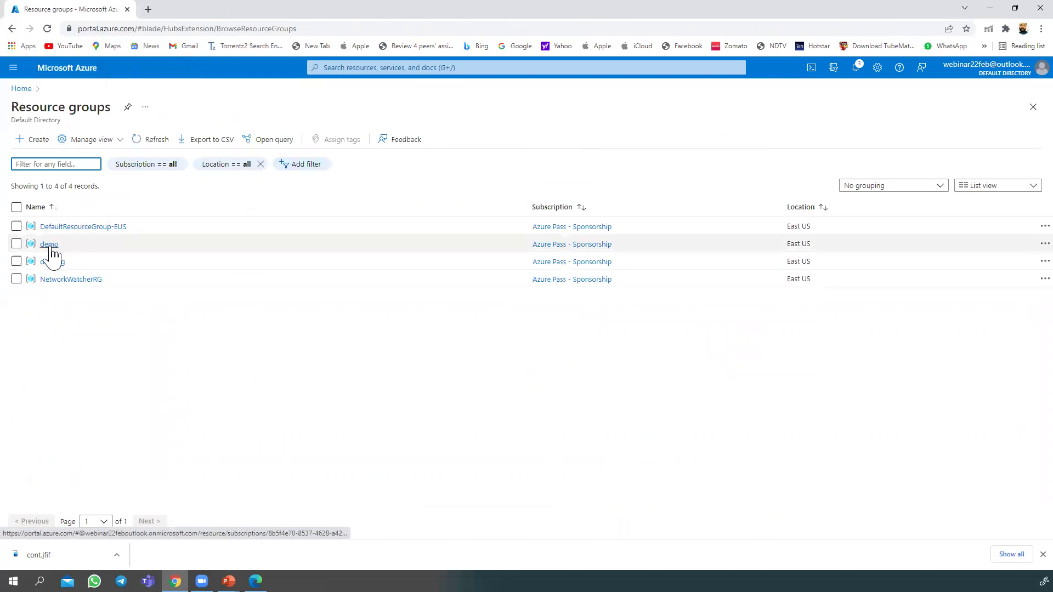
click(49, 246)
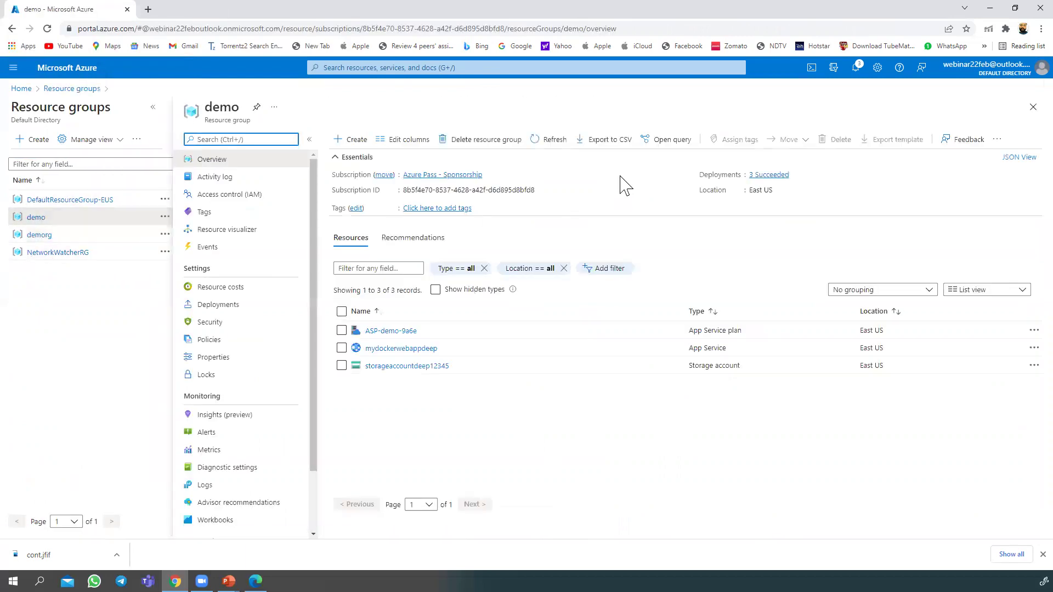
click(466, 144)
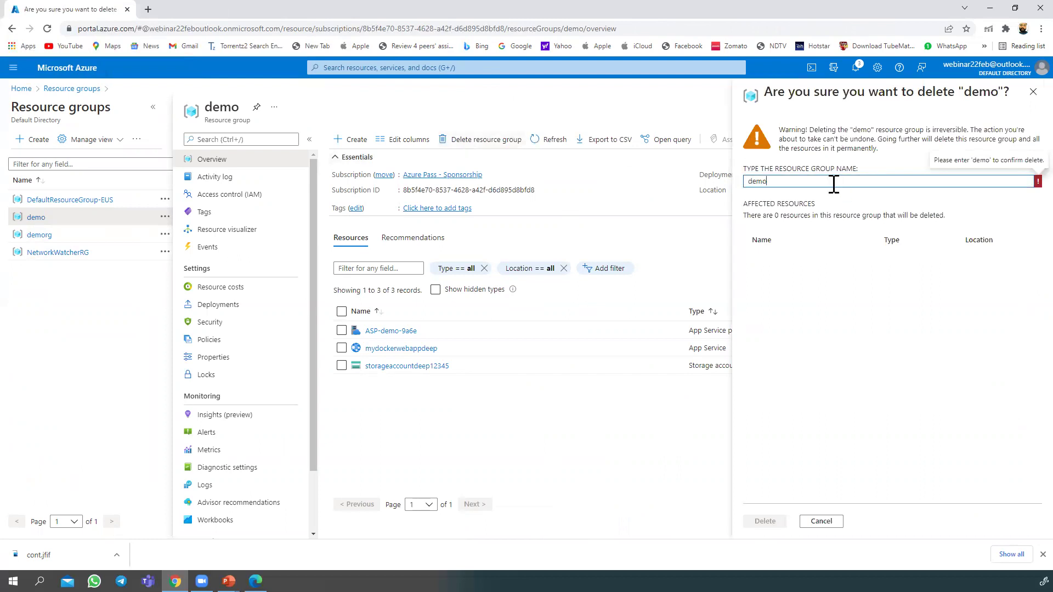
click(771, 522)
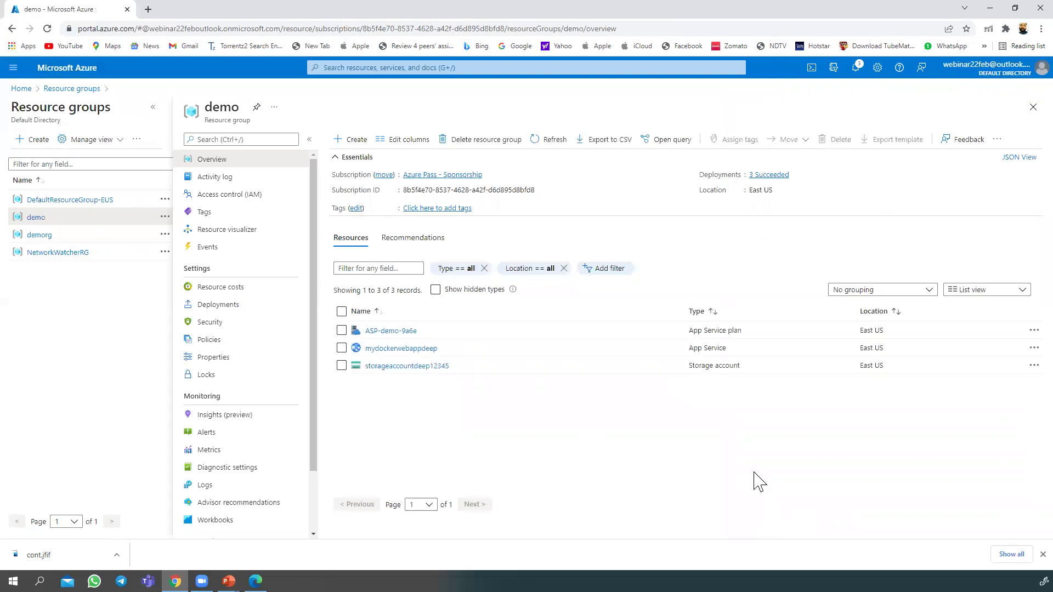
Open the Azure home page in a second browser tab
middle_click(83, 69)
click(169, 9)
click(107, 9)
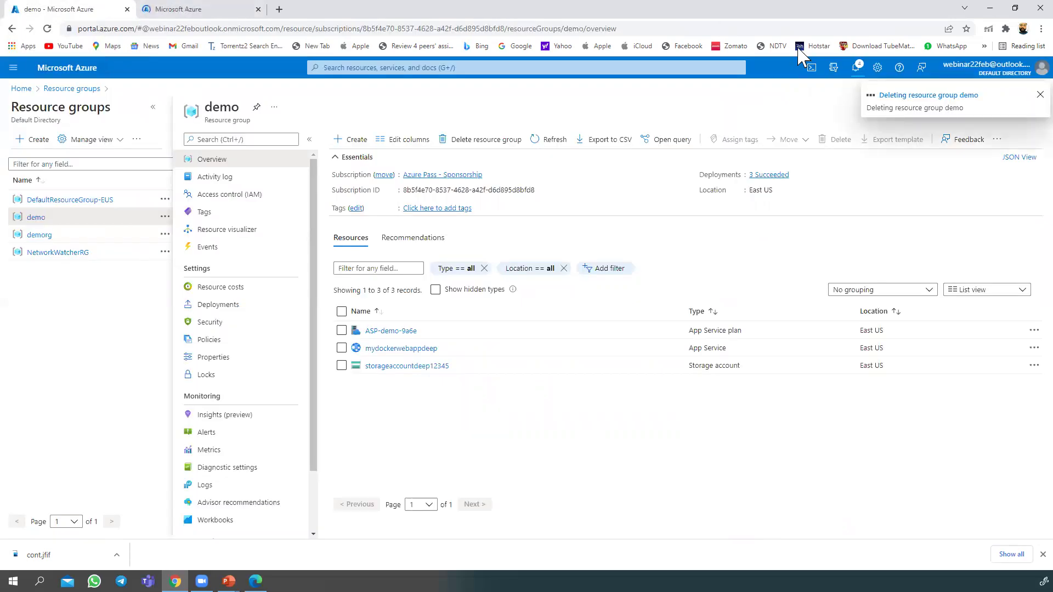
Delete the demorg resource group, confirming with its name demorg
click(195, 9)
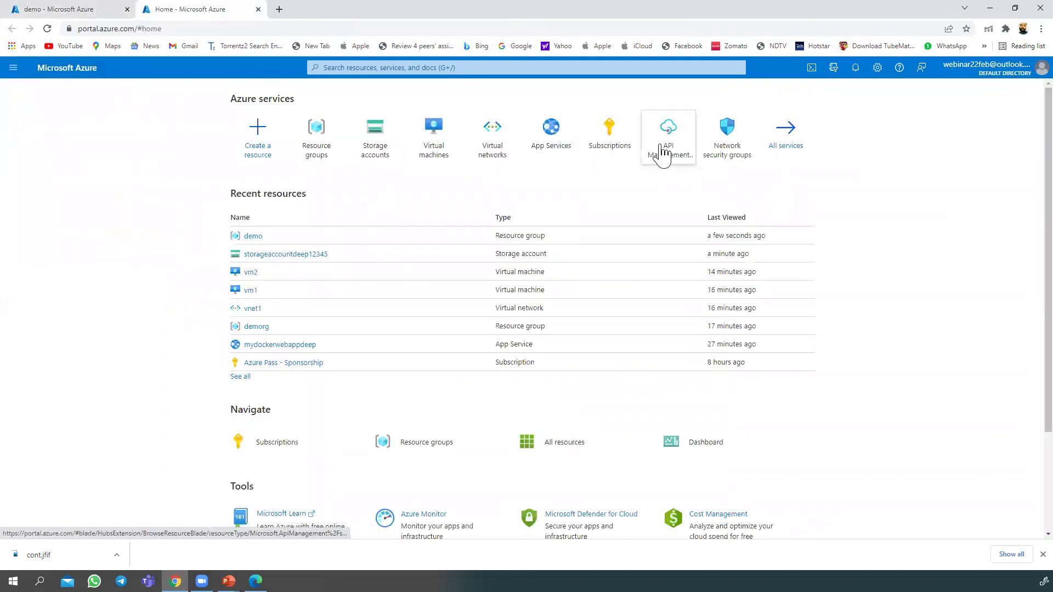
click(334, 157)
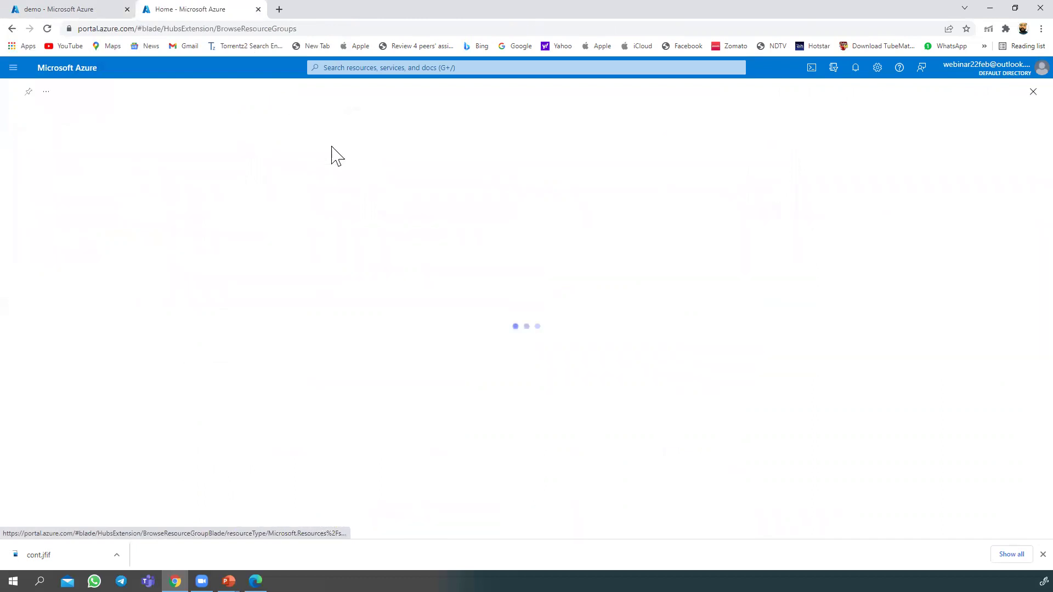
click(57, 262)
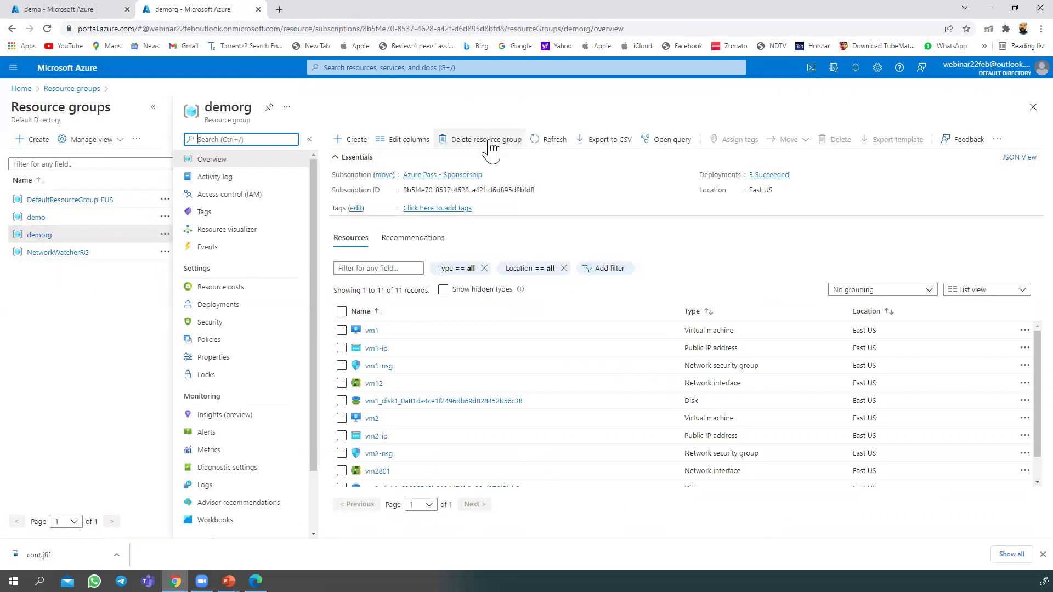
click(490, 141)
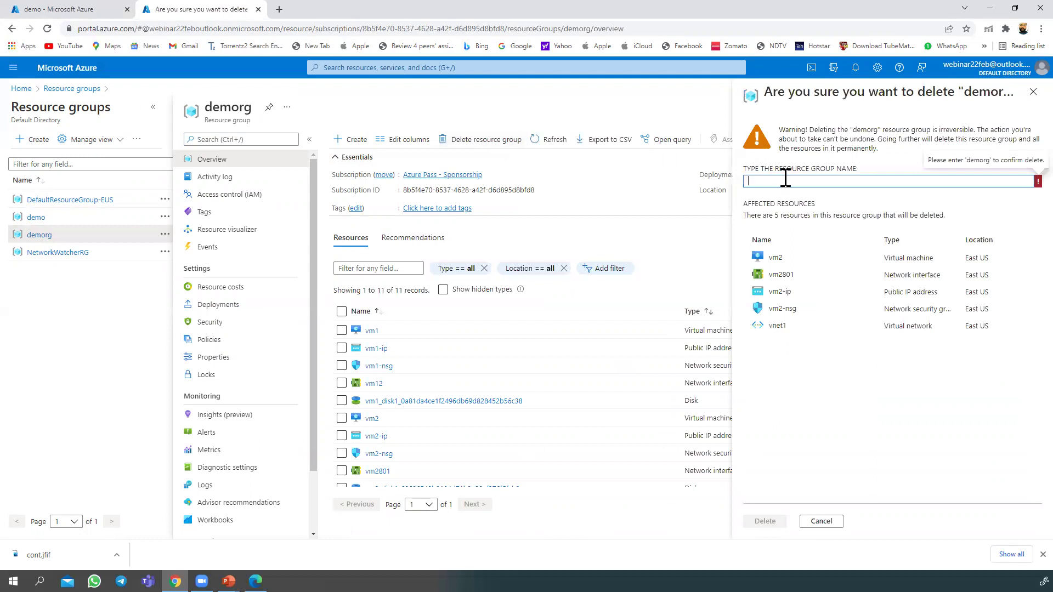
text(demorg)
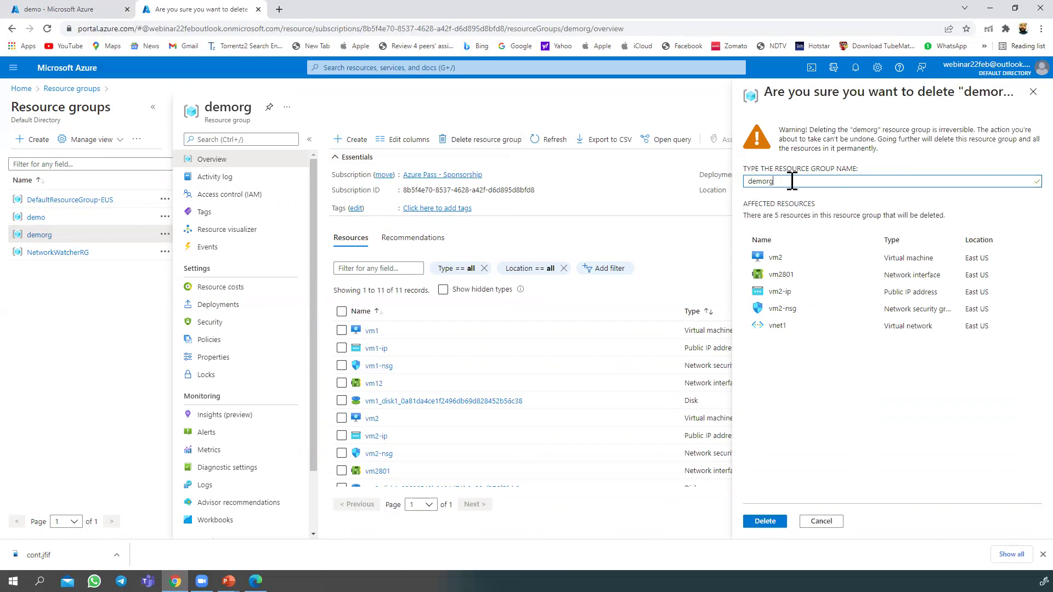
click(765, 522)
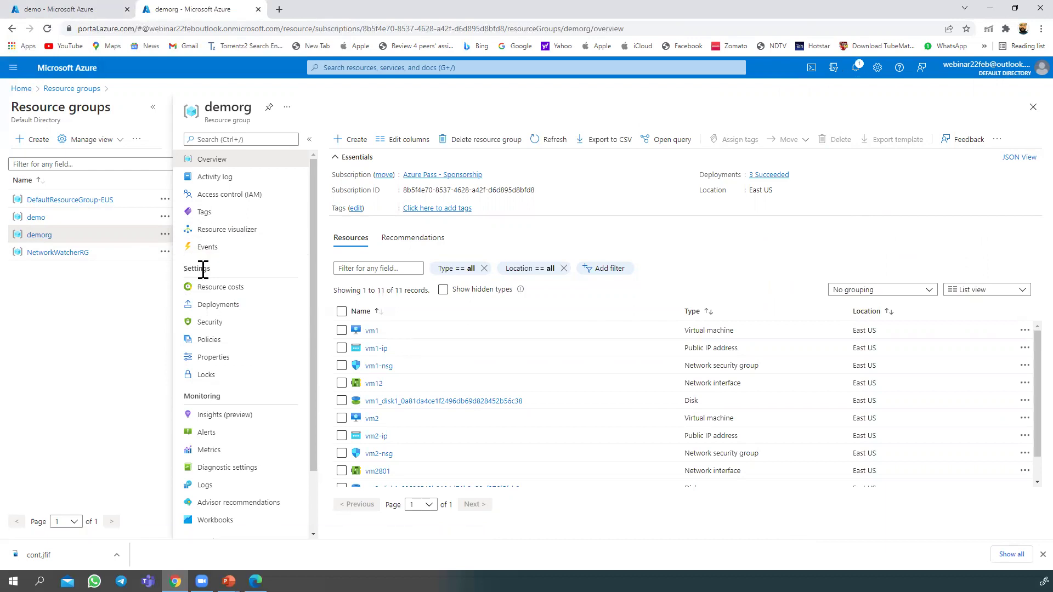
Confirm the demo and demorg deletions are running, then advance to the Upcoming Events slide
click(86, 9)
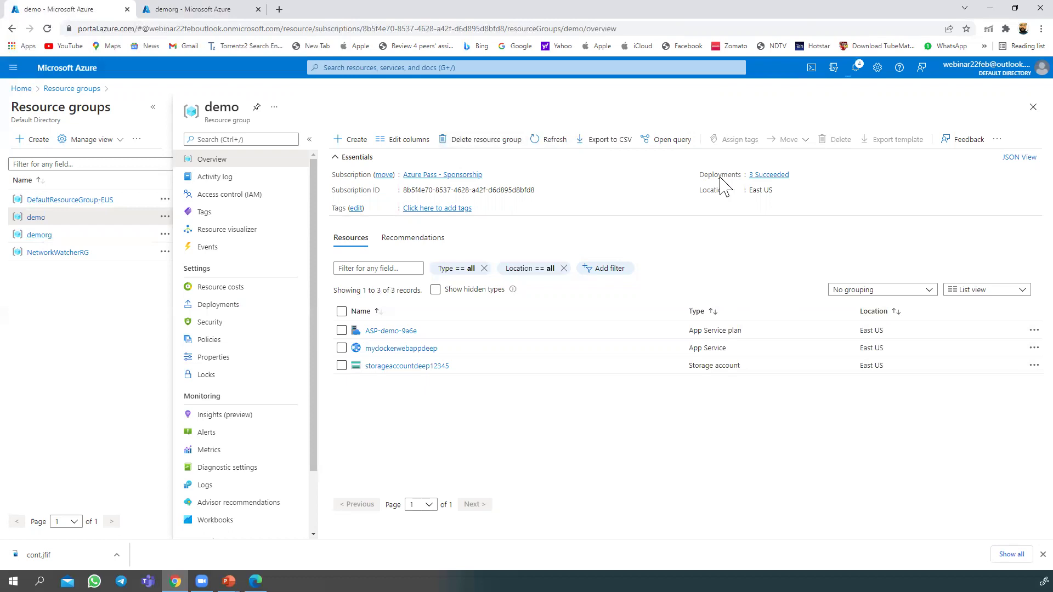
click(857, 69)
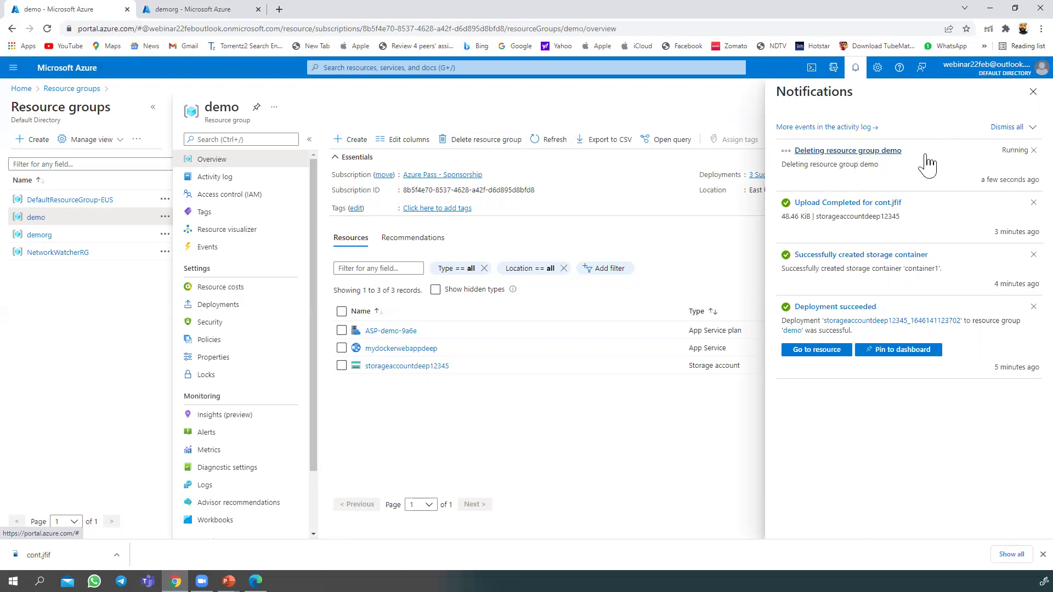
click(237, 9)
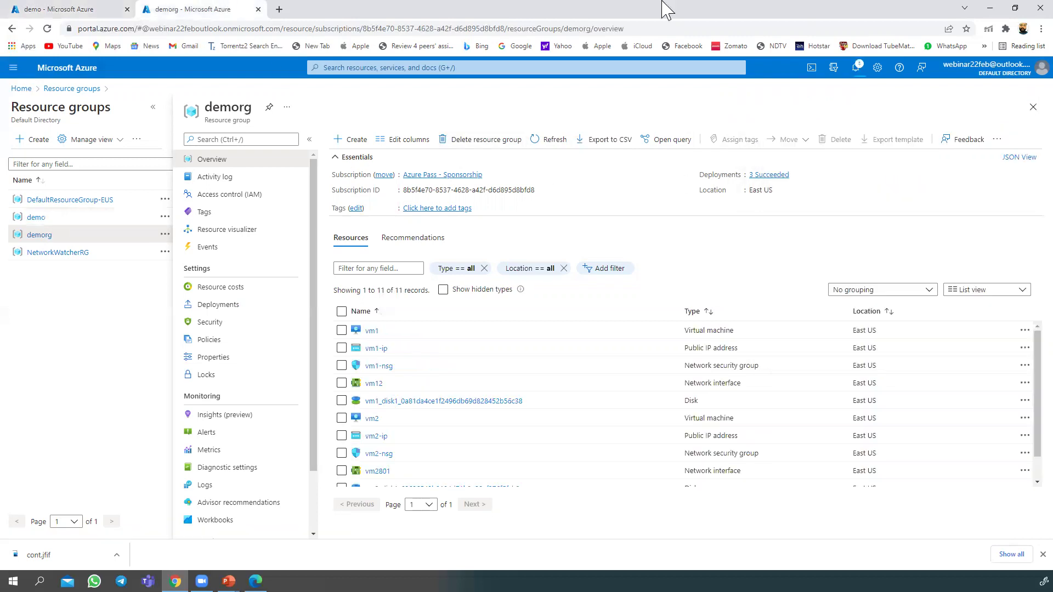
click(855, 68)
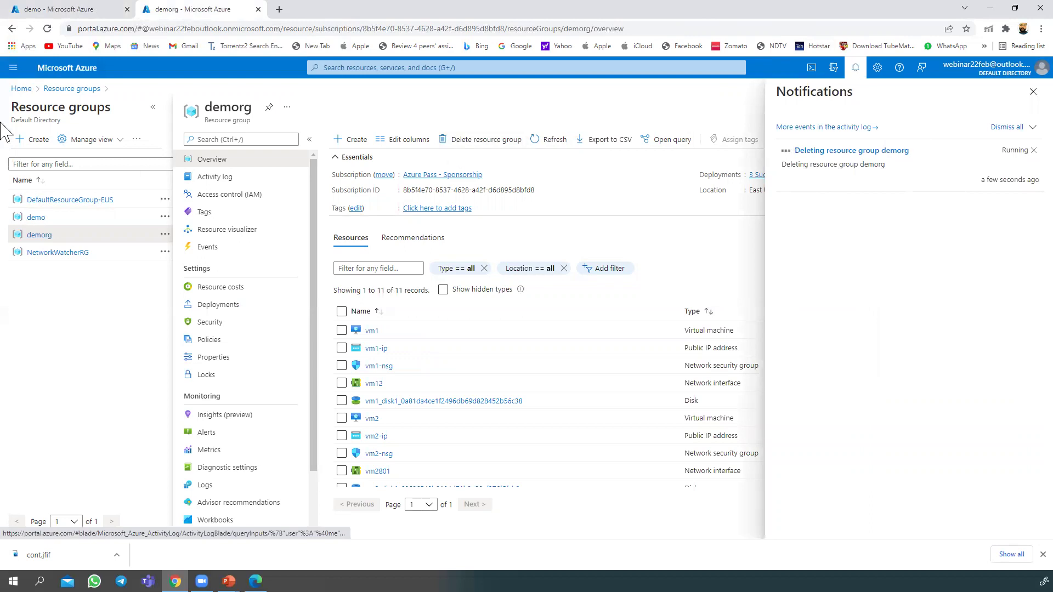
click(55, 9)
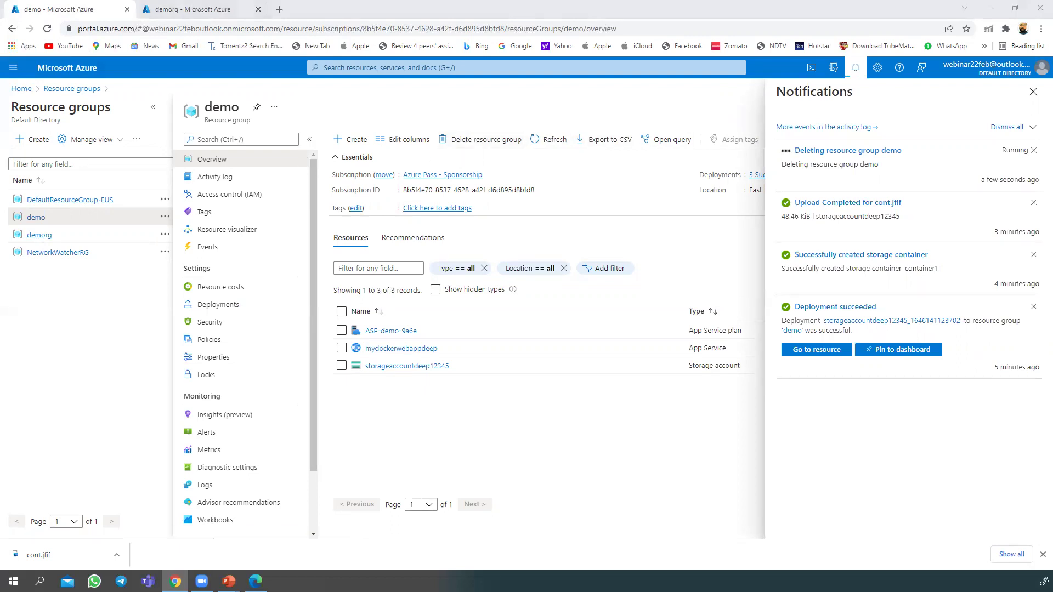
key(alt+Tab)
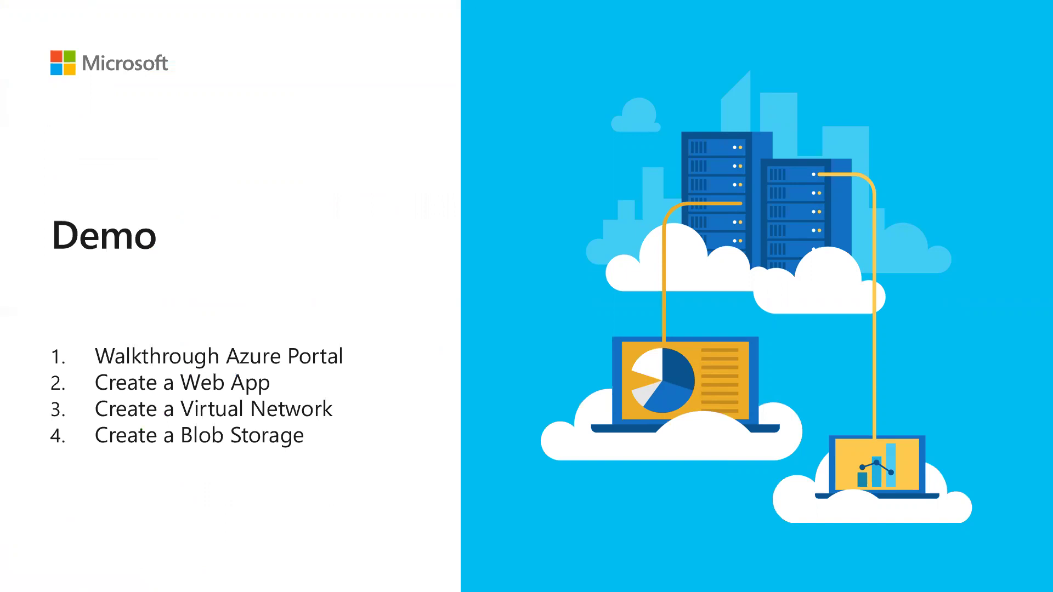
key(Right)
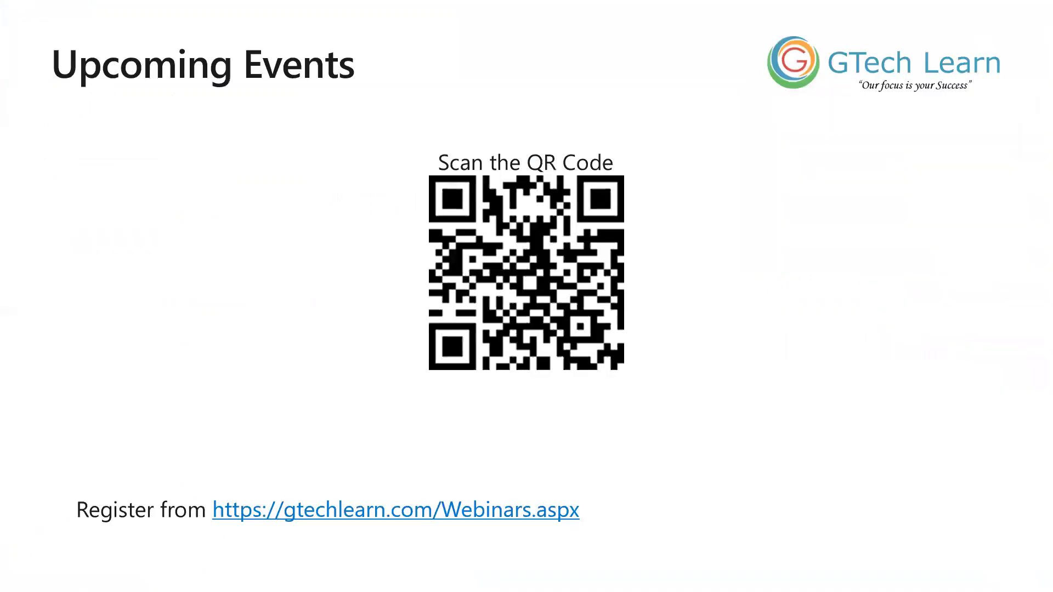